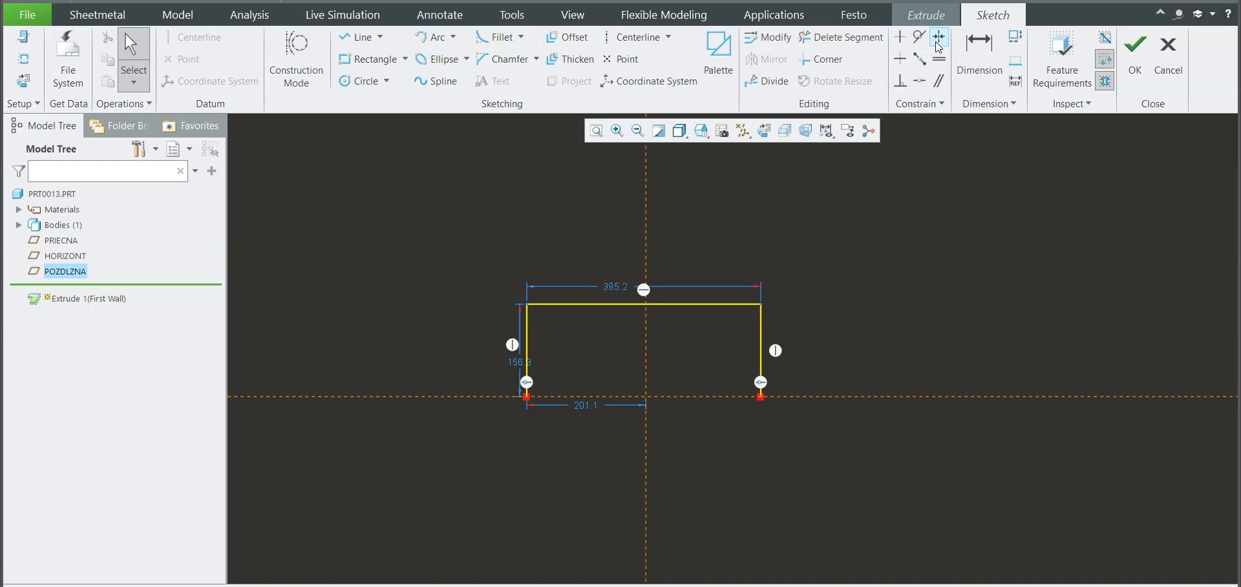
Step: Constrain the two lower endpoints of the U-shaped profile to be symmetric about the vertical reference line
{"action": "scroll", "coordinate": [654, 342], "scroll_direction": "down", "scroll_amount": 1}
{"action": "left_click", "coordinate": [644, 347]}
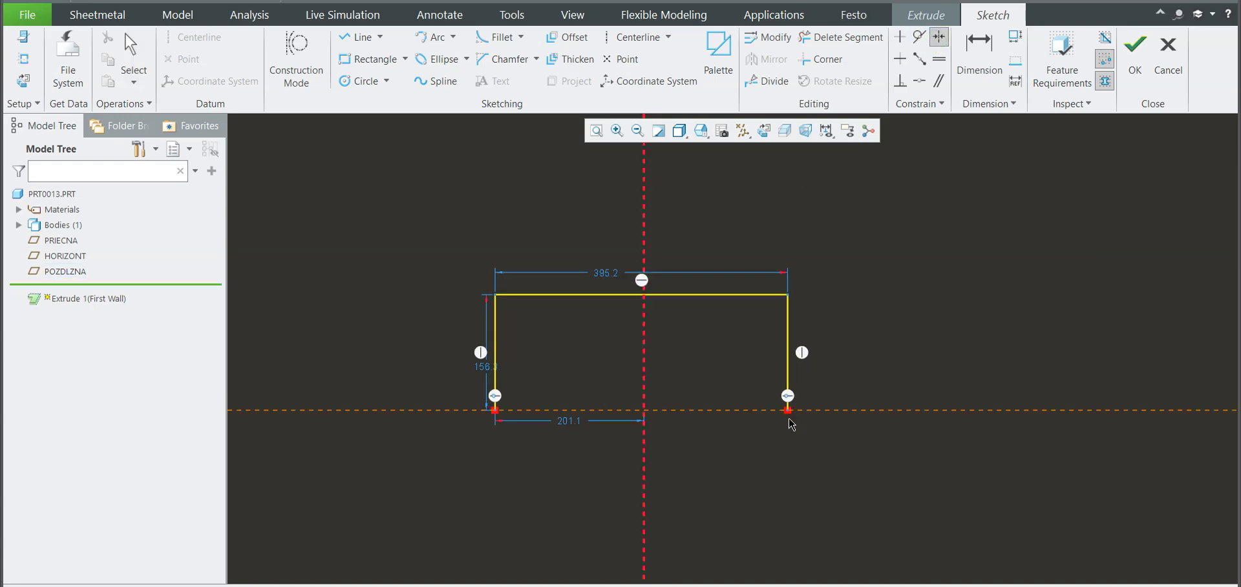
{"action": "scroll", "coordinate": [788, 411], "scroll_direction": "down", "scroll_amount": 1}
{"action": "left_click", "coordinate": [787, 406]}
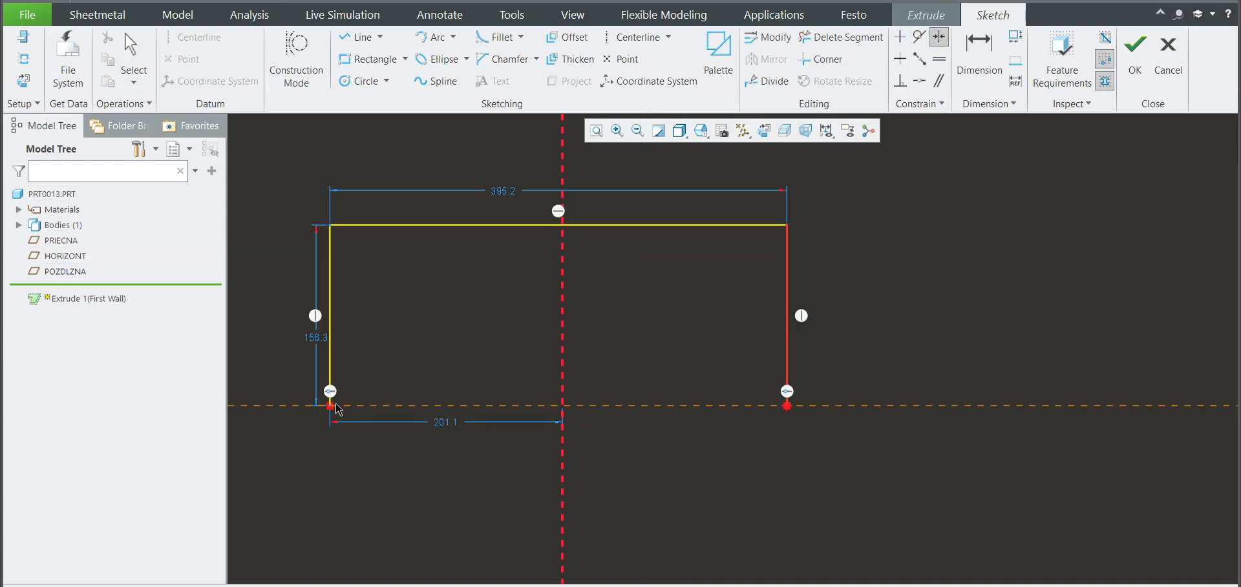
{"action": "left_click", "coordinate": [330, 405]}
{"action": "middle_click", "coordinate": [516, 200]}
Step: Set the U-shaped profile's width to 700 and its height to 350, and finish the sketch
{"action": "double_click", "coordinate": [505, 191]}
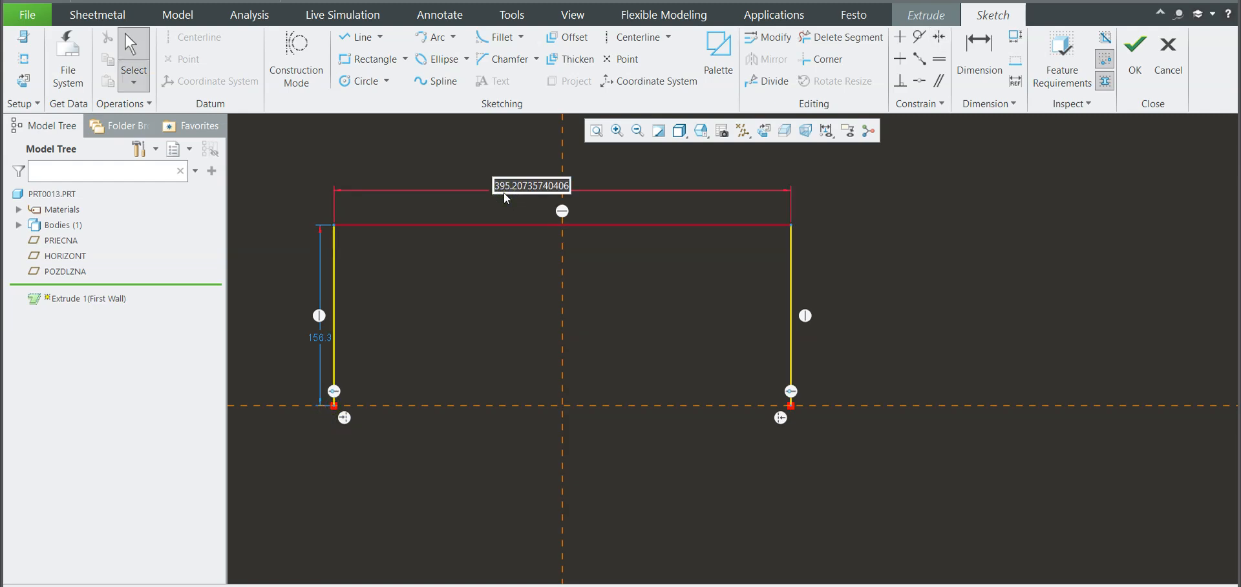
{"action": "type", "text": "700"}
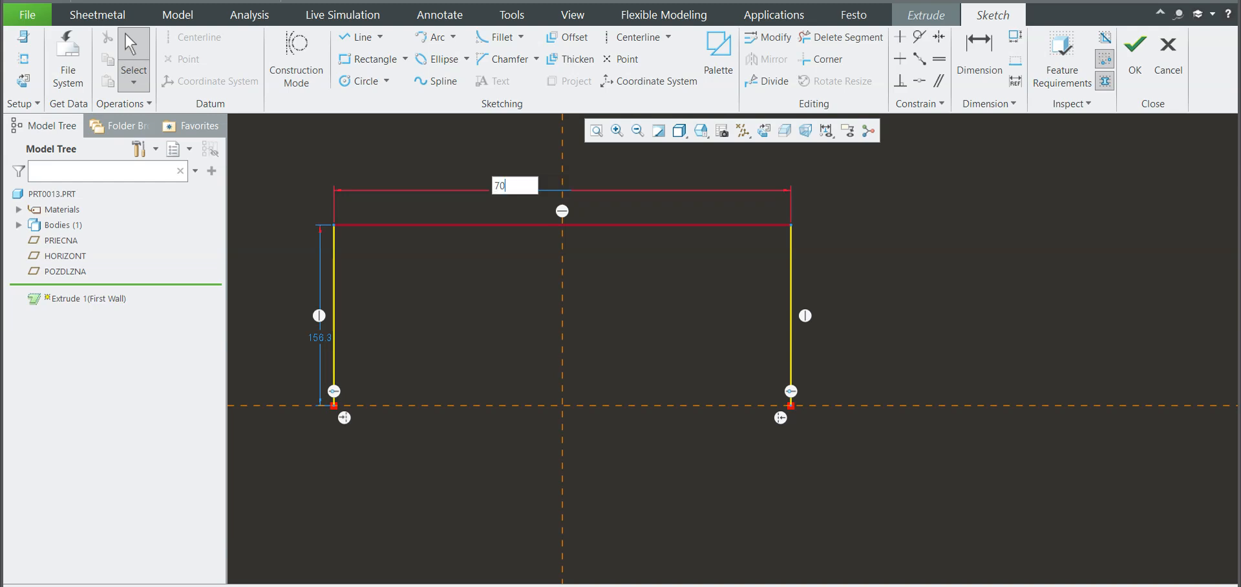
{"action": "key", "text": "Return"}
{"action": "left_click_drag", "start_coordinate": [515, 371], "coordinate": [446, 335]}
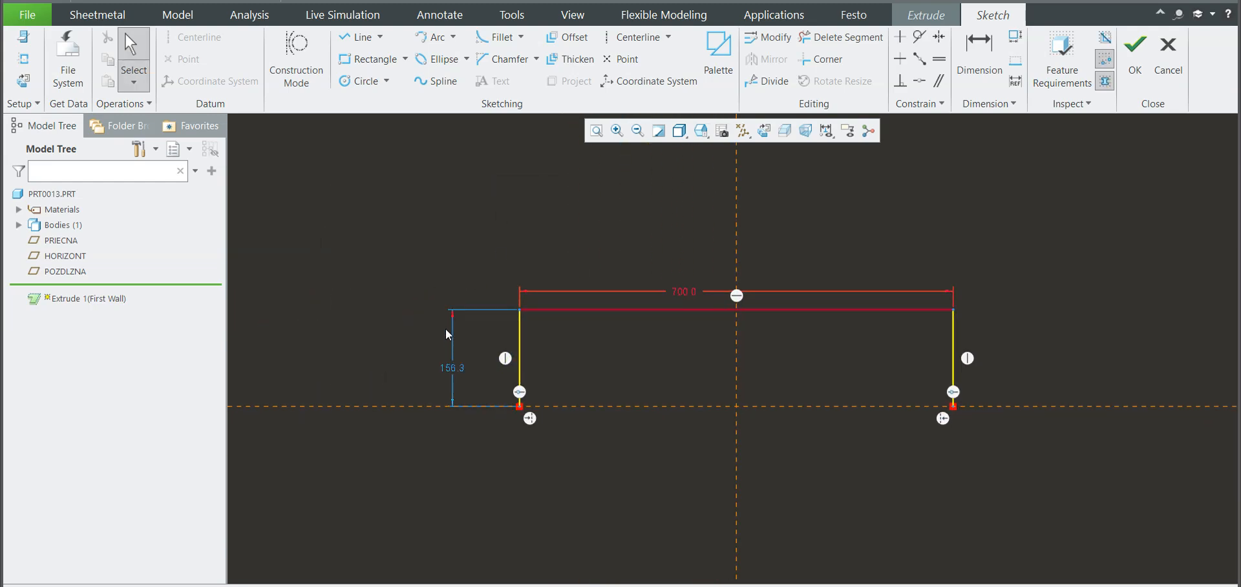
{"action": "double_click", "coordinate": [454, 367]}
{"action": "type", "text": "360"}
{"action": "key", "text": "Return"}
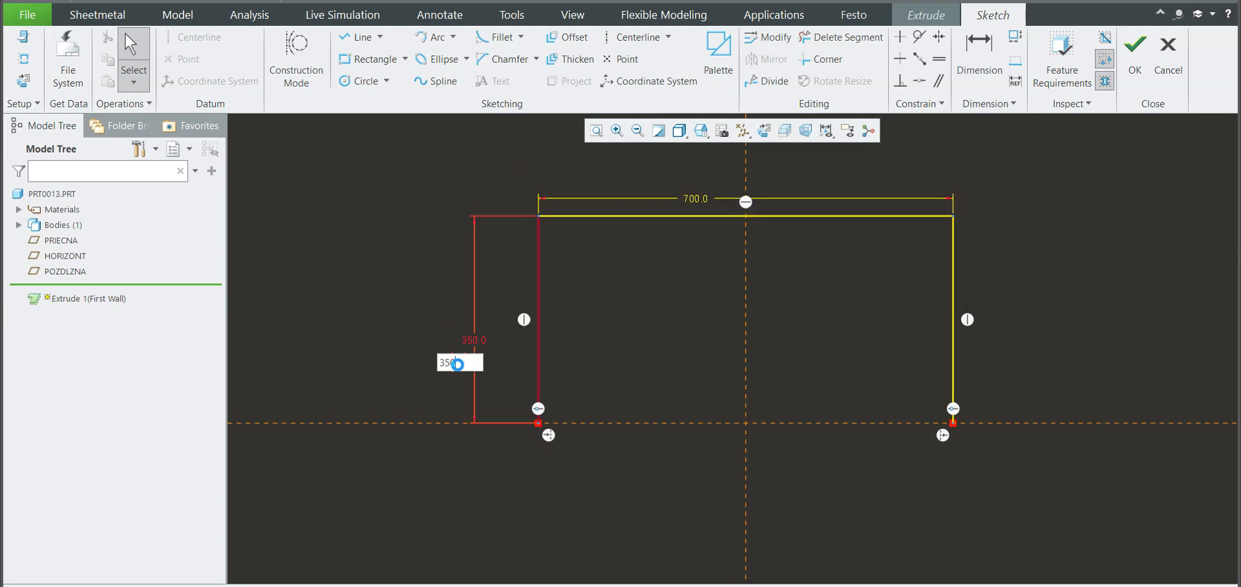
{"action": "left_click", "coordinate": [1135, 53]}
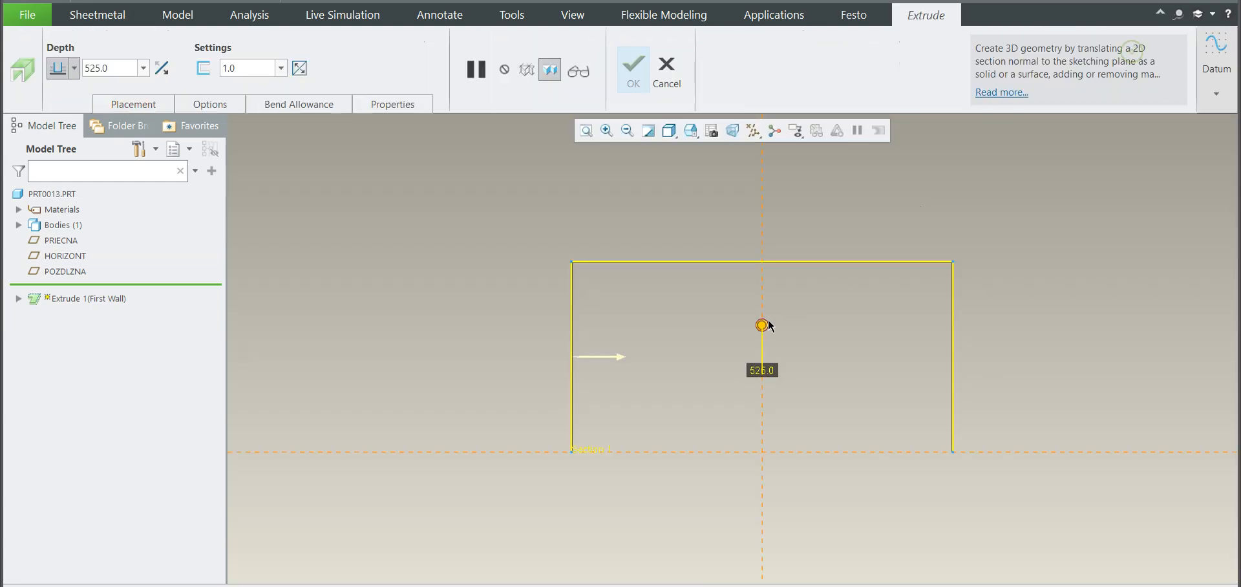
Step: Extrude the profile as the first wall to a depth of 160, symmetric about the sketch plane
{"action": "scroll", "coordinate": [728, 355], "scroll_direction": "down", "scroll_amount": 3}
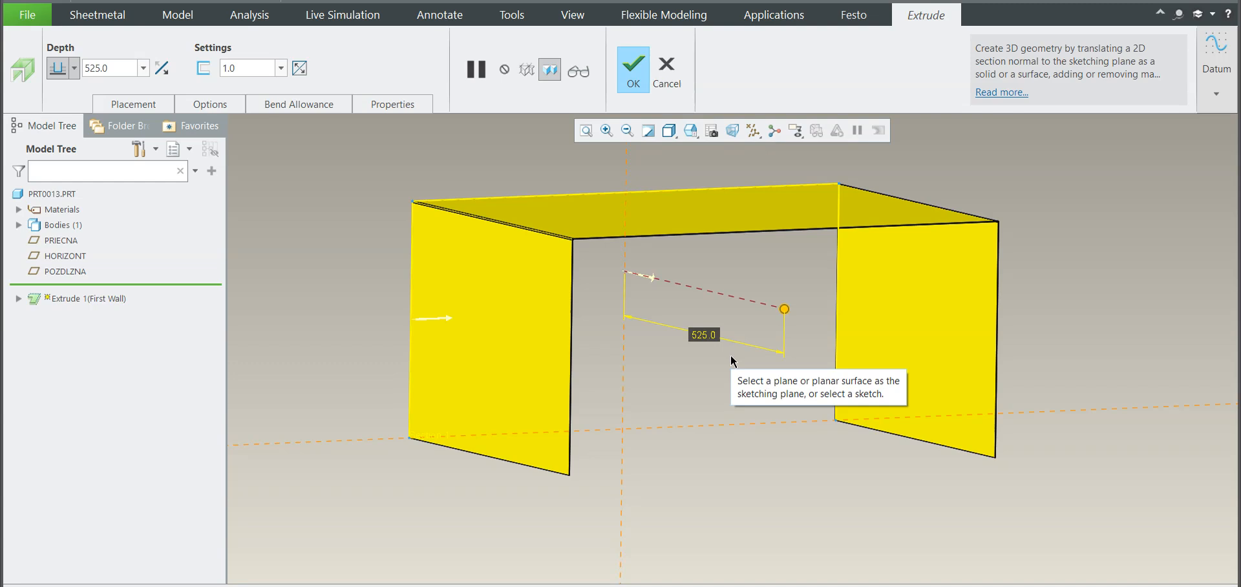
{"action": "double_click", "coordinate": [696, 334]}
{"action": "type", "text": "160"}
{"action": "key", "text": "Return"}
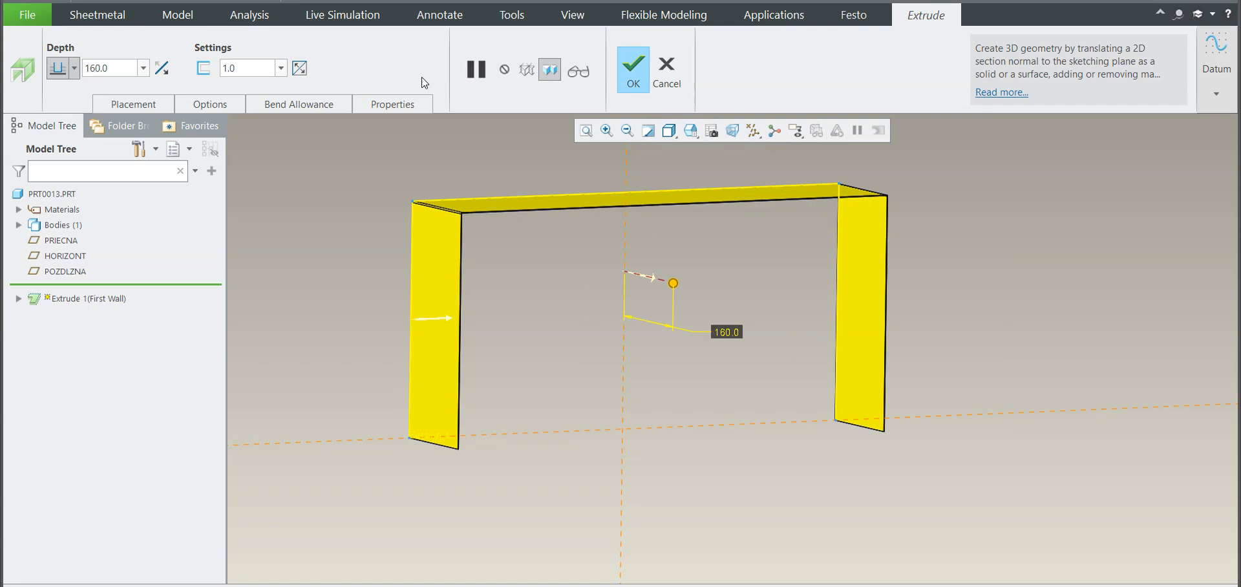
{"action": "left_click", "coordinate": [75, 68]}
{"action": "left_click", "coordinate": [57, 111]}
{"action": "middle_click_drag", "start_coordinate": [317, 211], "coordinate": [435, 262]}
{"action": "scroll", "coordinate": [470, 305], "scroll_direction": "up", "scroll_amount": 2}
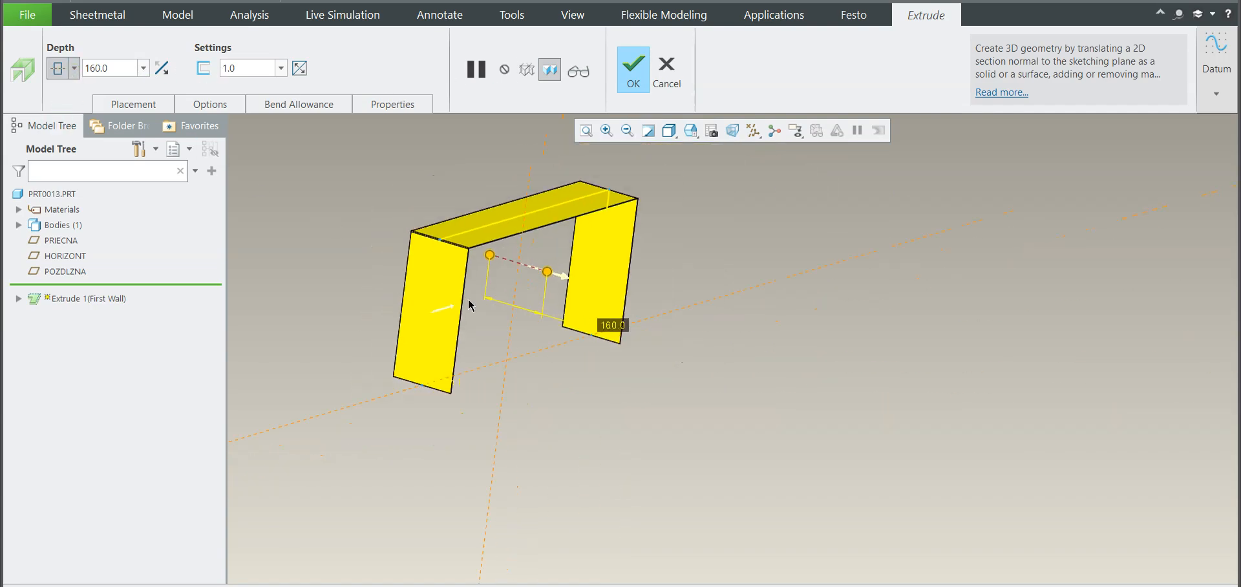
{"action": "left_click", "coordinate": [628, 65]}
Step: Edit the first wall's extrusion and set the sheet thickness to 4.0
{"action": "scroll", "coordinate": [449, 244], "scroll_direction": "down", "scroll_amount": 2}
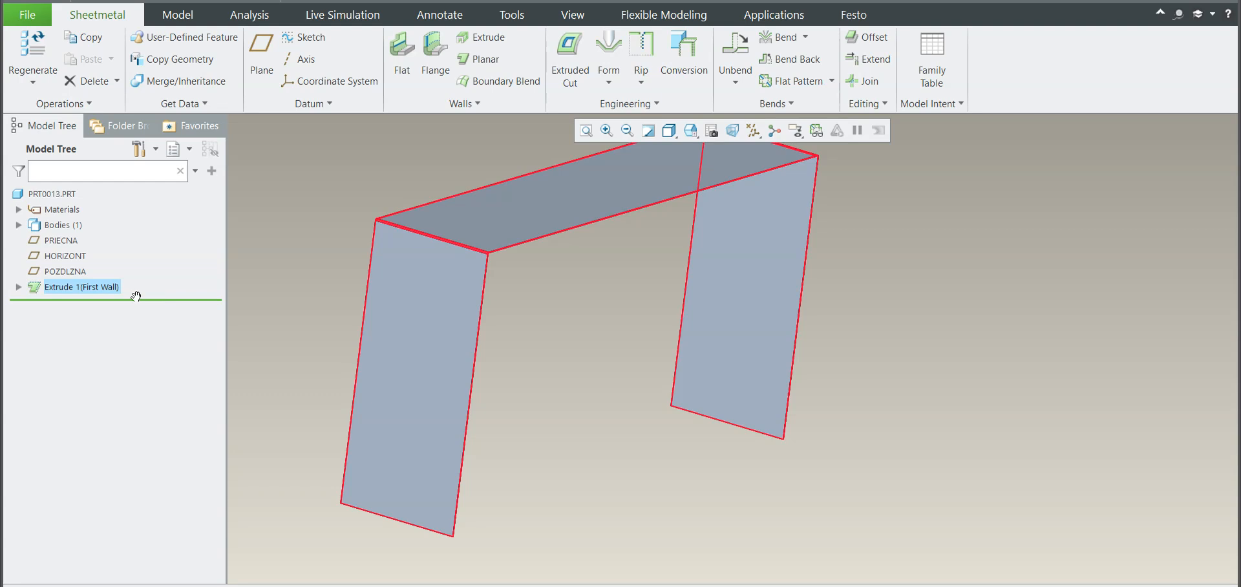
{"action": "left_click", "coordinate": [100, 288]}
{"action": "left_click", "coordinate": [133, 196]}
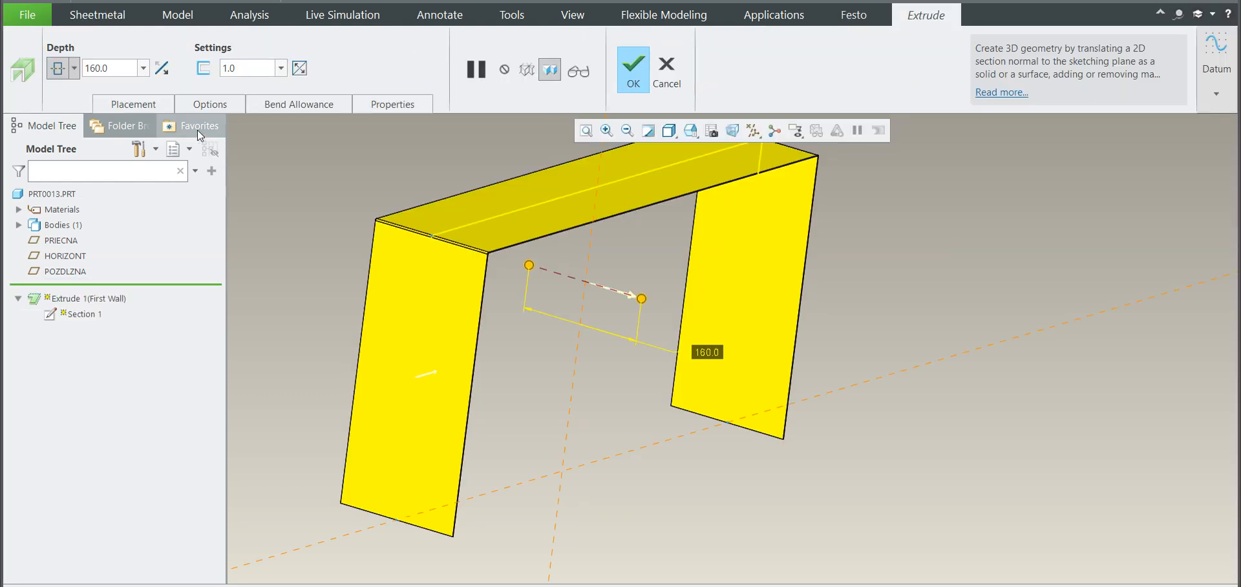
{"action": "double_click", "coordinate": [238, 71]}
{"action": "type", "text": "4.0"}
{"action": "key", "text": "Return"}
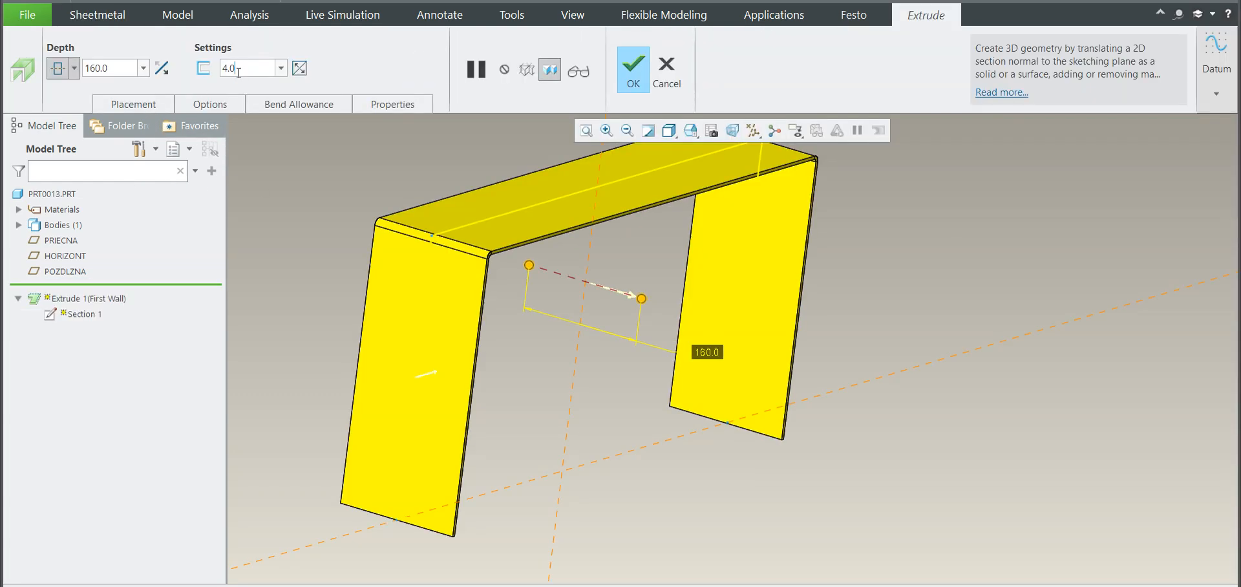
{"action": "left_click", "coordinate": [634, 70]}
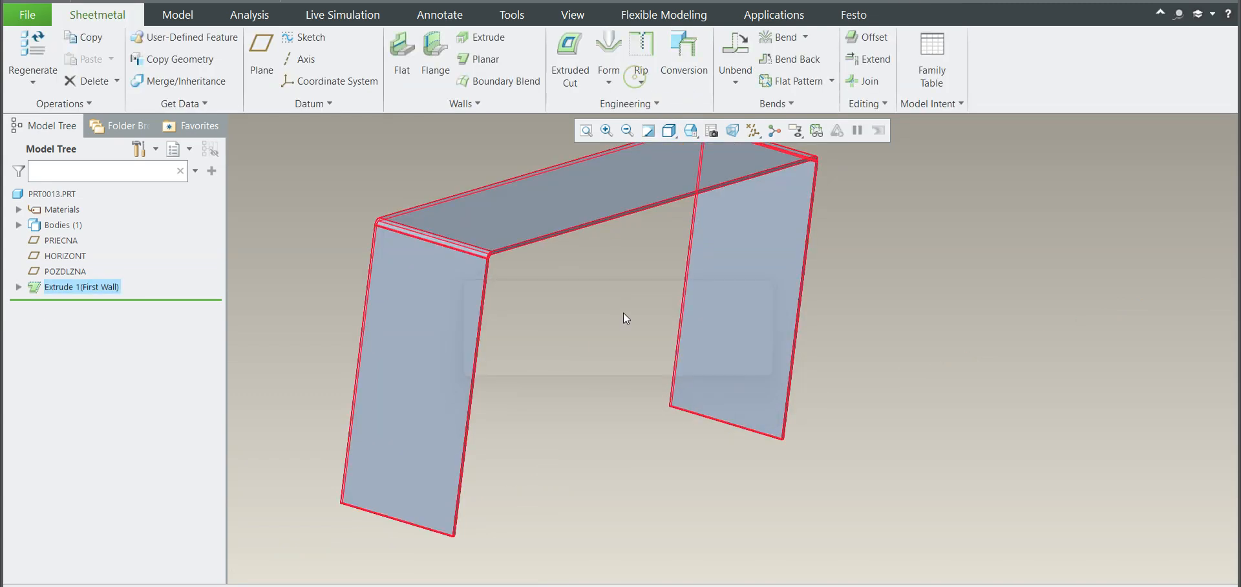
Step: Start an extruded cut sketched on a leg's outer face, adding the leg's left side and the top surface as sketch references
{"action": "mouse_move", "coordinate": [642, 334]}
{"action": "middle_mouse_down"}
{"action": "mouse_move", "coordinate": [606, 331]}
{"action": "mouse_move", "coordinate": [507, 273]}
{"action": "mouse_move", "coordinate": [498, 297]}
{"action": "mouse_move", "coordinate": [545, 314]}
{"action": "mouse_move", "coordinate": [583, 304]}
{"action": "mouse_move", "coordinate": [585, 321]}
{"action": "mouse_move", "coordinate": [553, 313]}
{"action": "mouse_move", "coordinate": [571, 311]}
{"action": "middle_mouse_up"}
{"action": "scroll", "coordinate": [550, 310], "scroll_direction": "up", "scroll_amount": 3}
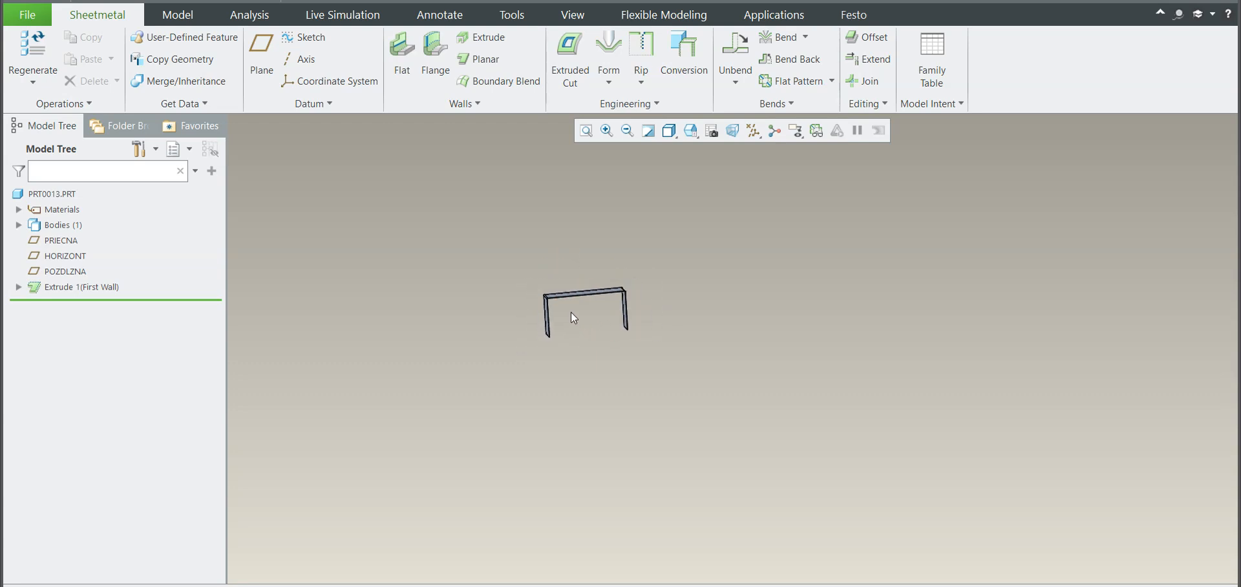
{"action": "left_click", "coordinate": [693, 130]}
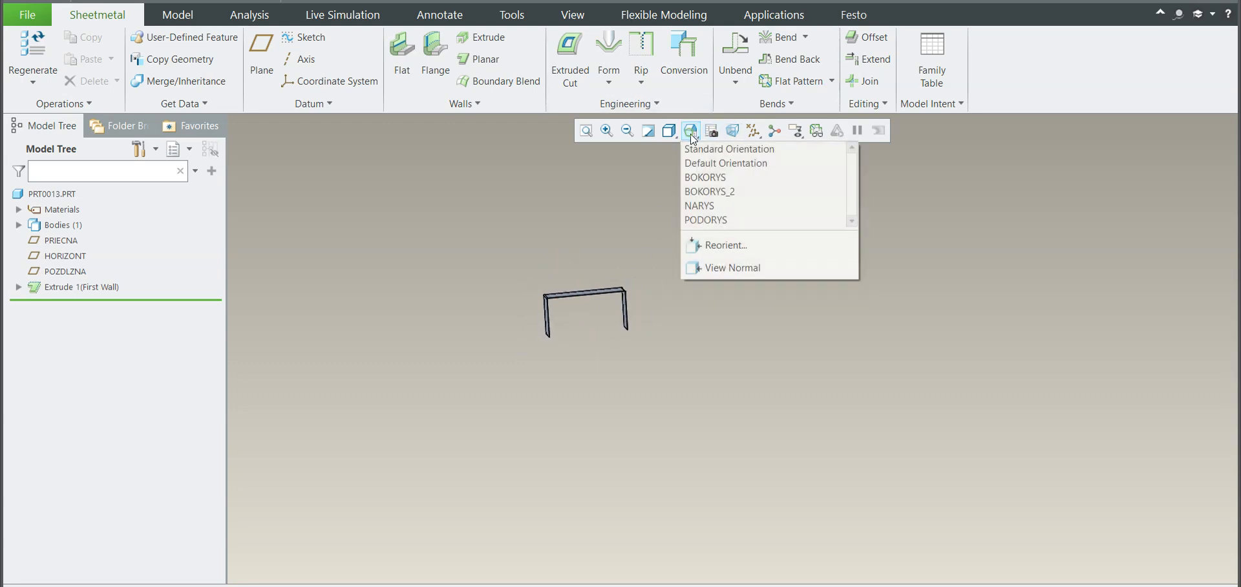
{"action": "left_click", "coordinate": [717, 206]}
{"action": "scroll", "coordinate": [655, 266], "scroll_direction": "up", "scroll_amount": 2}
{"action": "middle_click_drag", "start_coordinate": [652, 269], "coordinate": [751, 274]}
{"action": "scroll", "coordinate": [740, 277], "scroll_direction": "up", "scroll_amount": 1}
{"action": "left_click", "coordinate": [569, 55]}
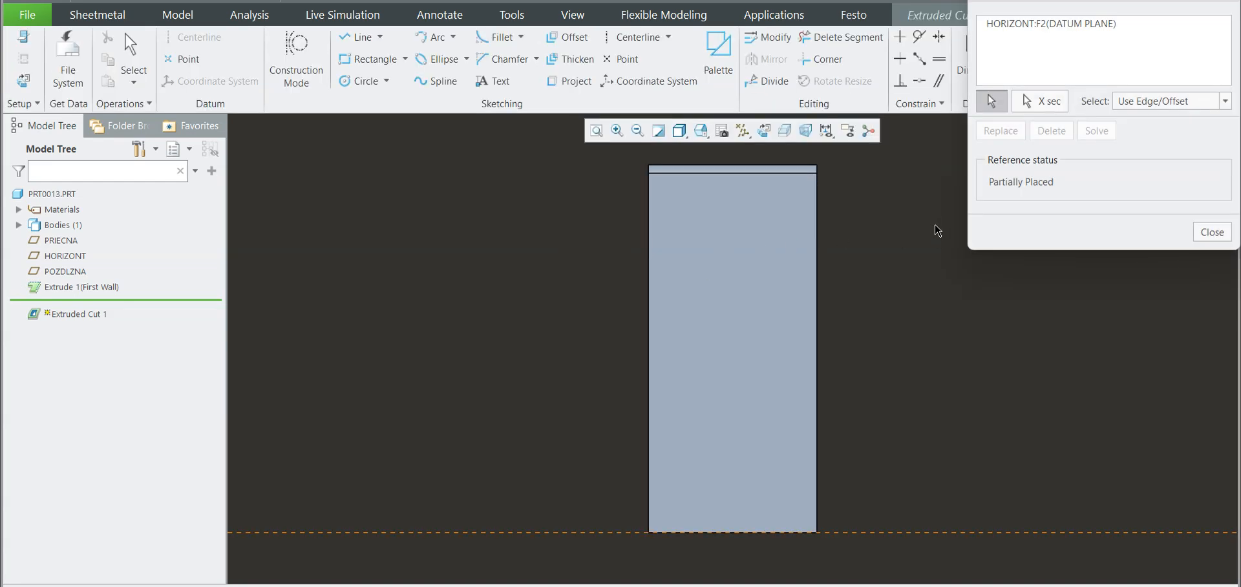
{"action": "left_click", "coordinate": [649, 289]}
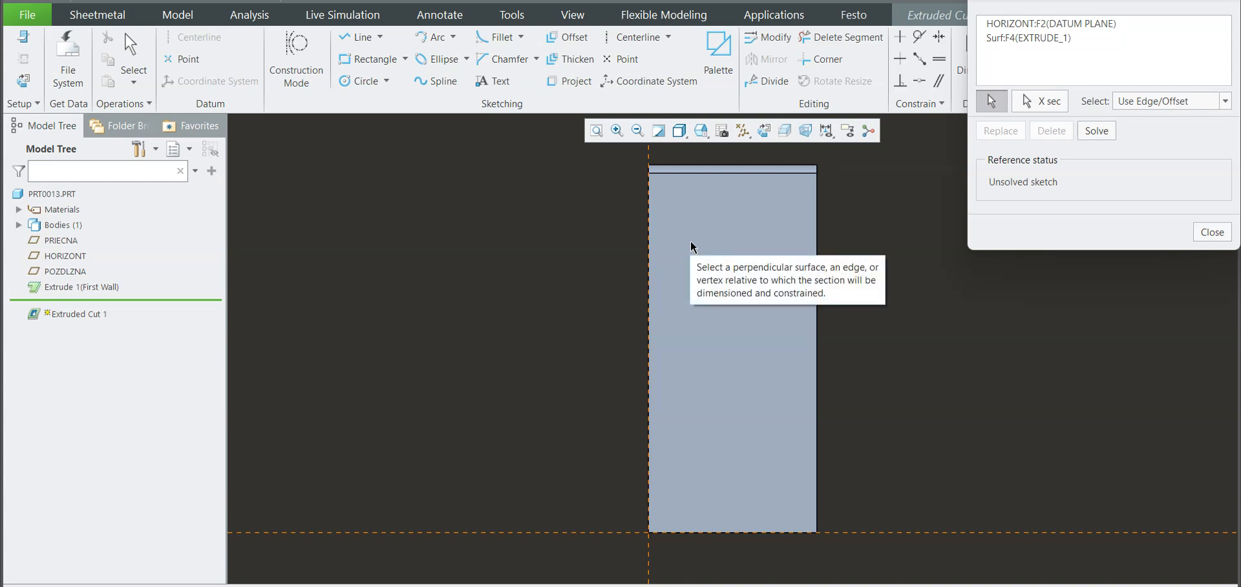
{"action": "left_click", "coordinate": [709, 165]}
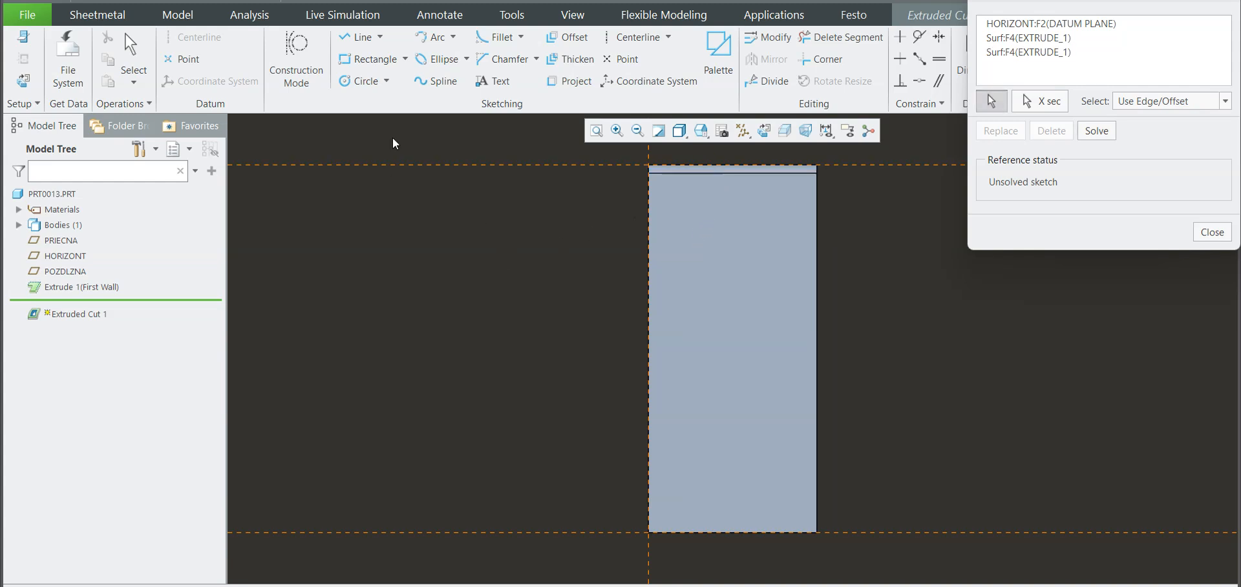
Step: Draw a corner rectangle about 294 high from the leg's left side down to its bottom edge, and set its width to 65
{"action": "left_click", "coordinate": [382, 62]}
{"action": "left_click", "coordinate": [648, 225]}
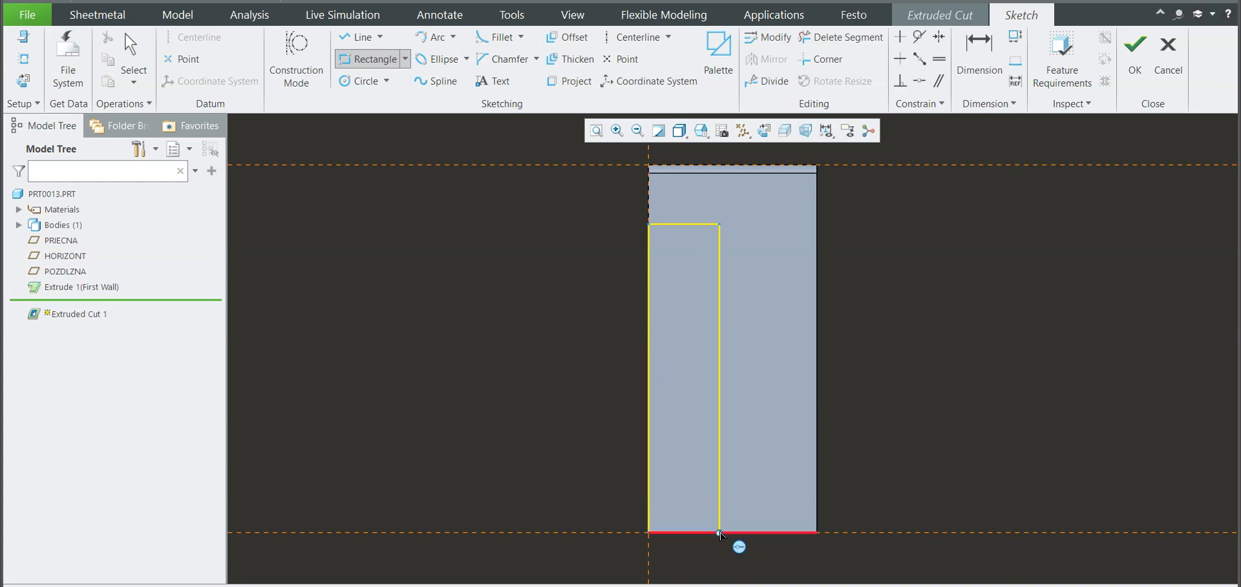
{"action": "left_click", "coordinate": [720, 532]}
{"action": "middle_click", "coordinate": [765, 554]}
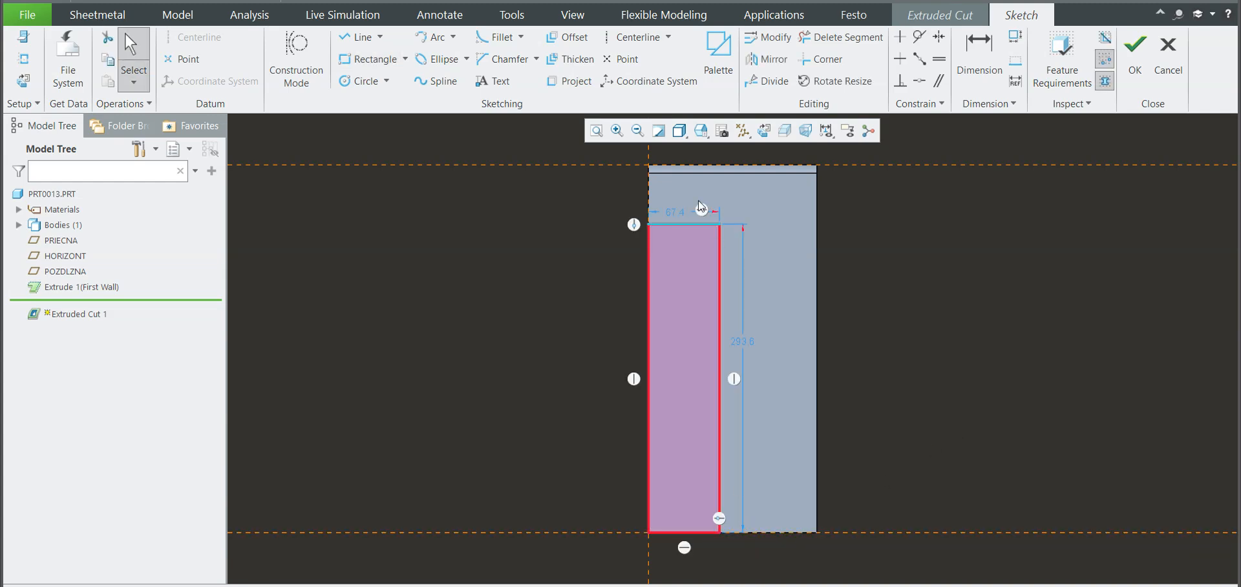
{"action": "double_click", "coordinate": [672, 215]}
{"action": "type", "text": "85"}
{"action": "key", "text": "Return"}
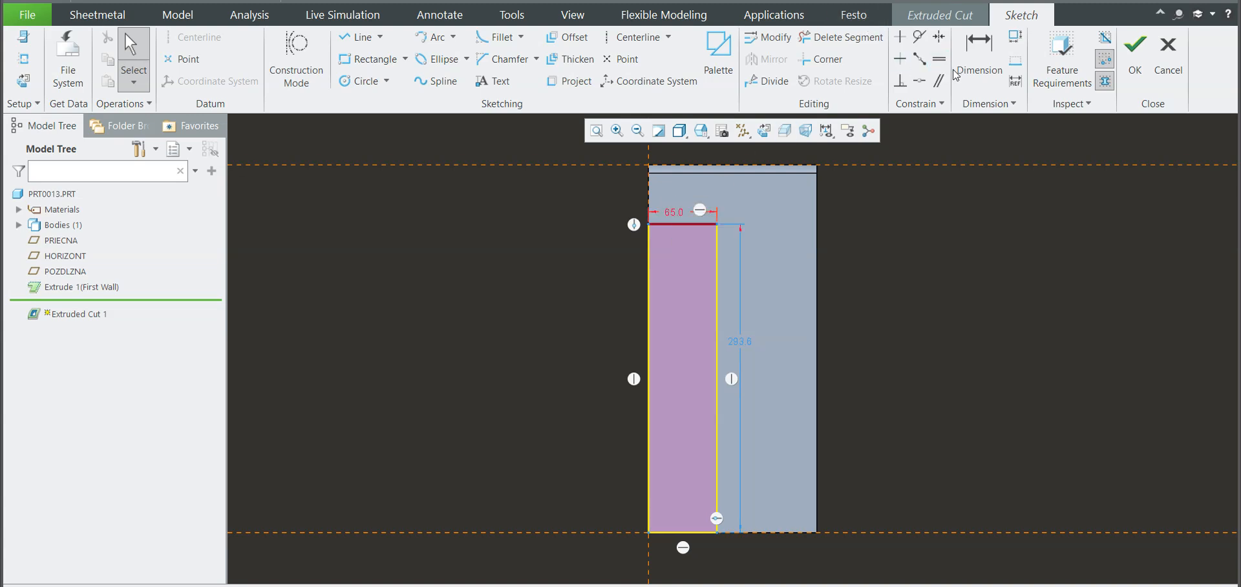
Step: Dimension the rectangle's upper edge at 40 below the part's top surface, and finish the cut sketch
{"action": "left_click", "coordinate": [980, 58]}
{"action": "left_click", "coordinate": [687, 225]}
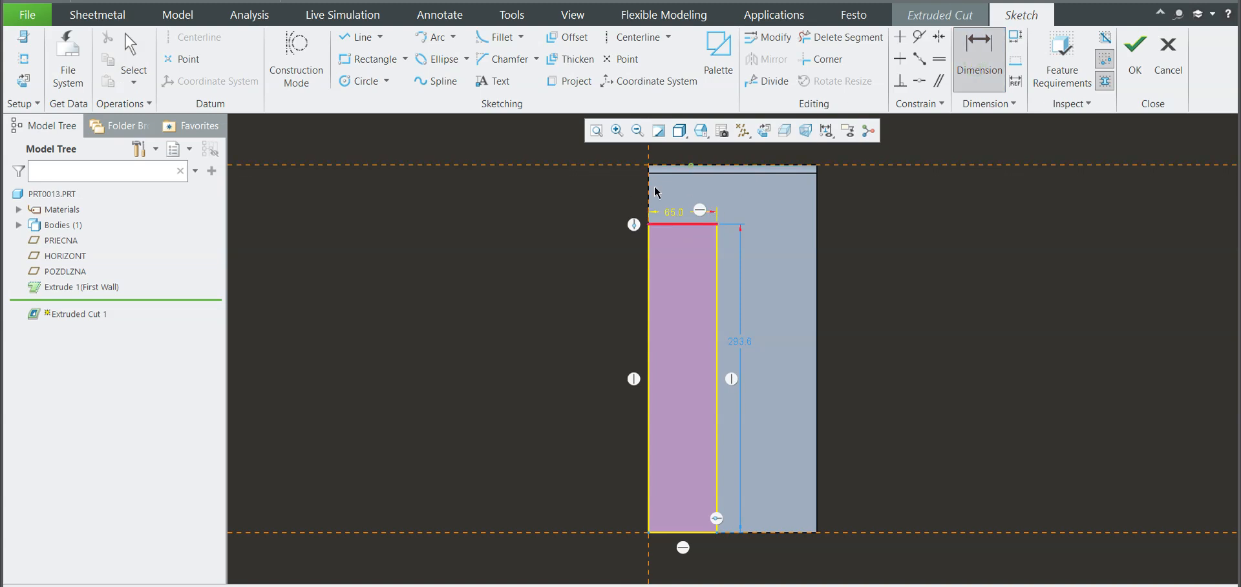
{"action": "middle_click", "coordinate": [619, 201]}
{"action": "type", "text": "40"}
{"action": "key", "text": "Return"}
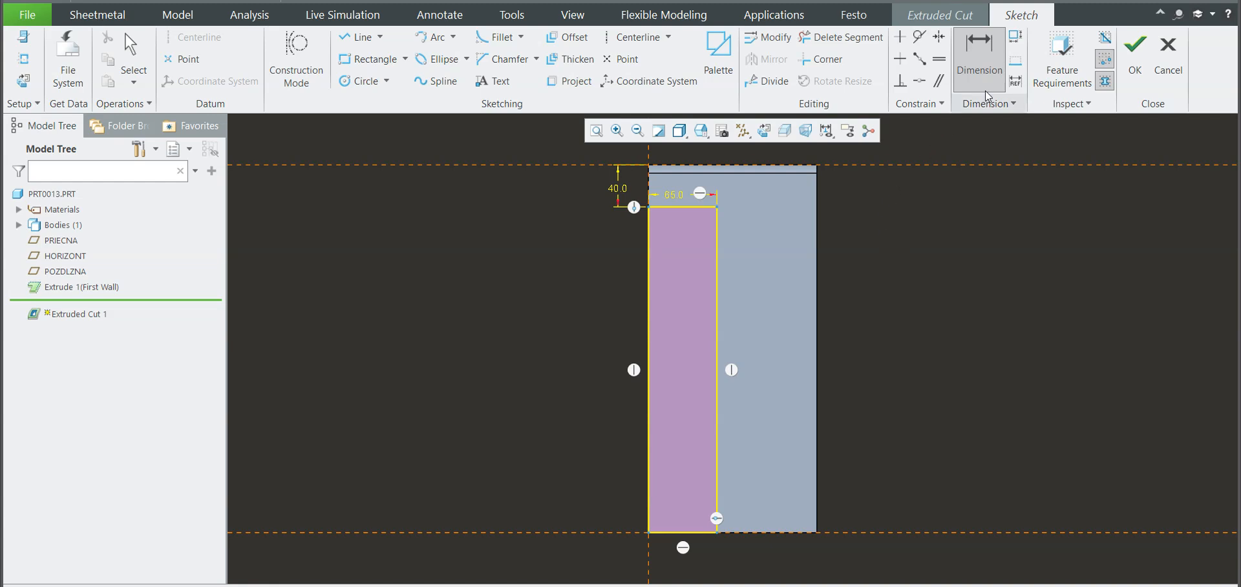
{"action": "left_click", "coordinate": [1135, 58]}
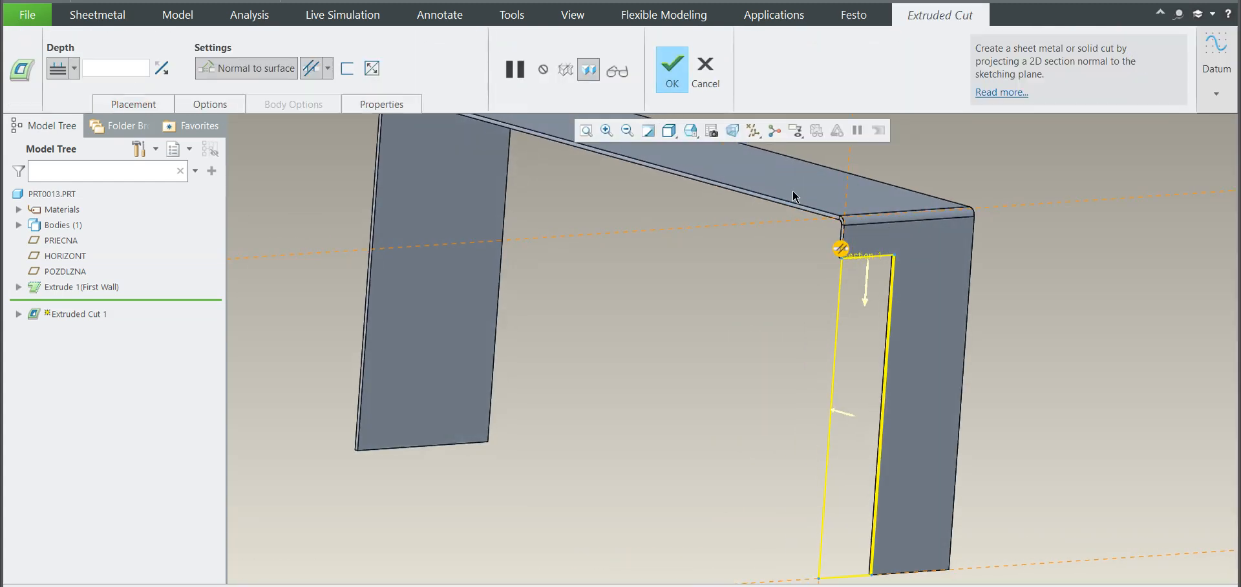
Step: Extend the extruded cut up to the opposite leg's outer surface and complete it
{"action": "scroll", "coordinate": [821, 278], "scroll_direction": "down", "scroll_amount": 3}
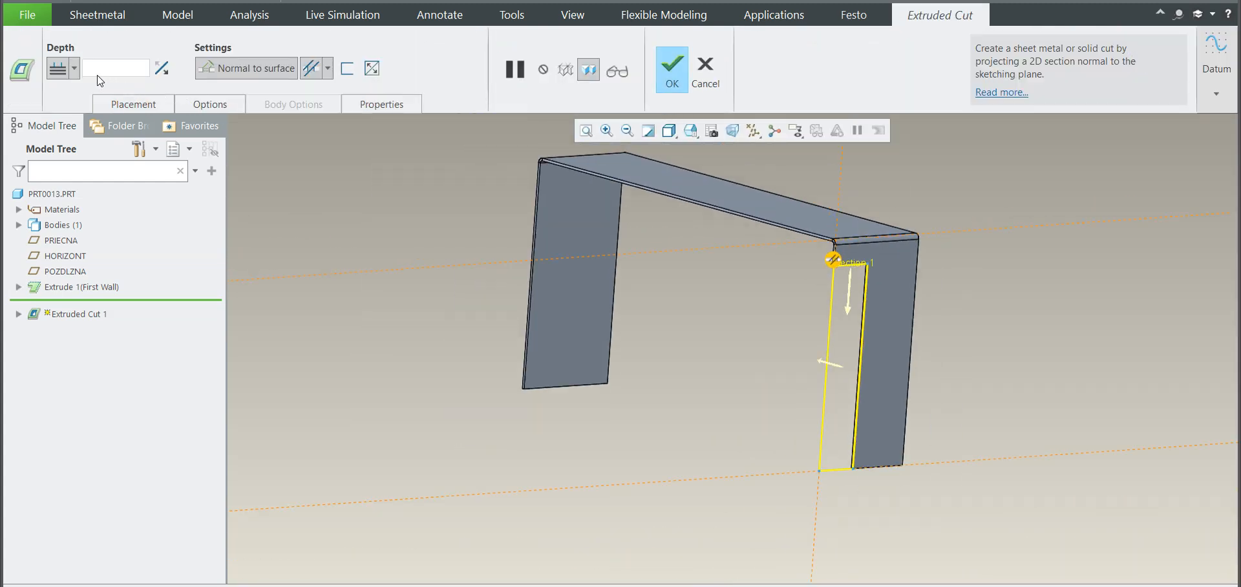
{"action": "left_click", "coordinate": [75, 68]}
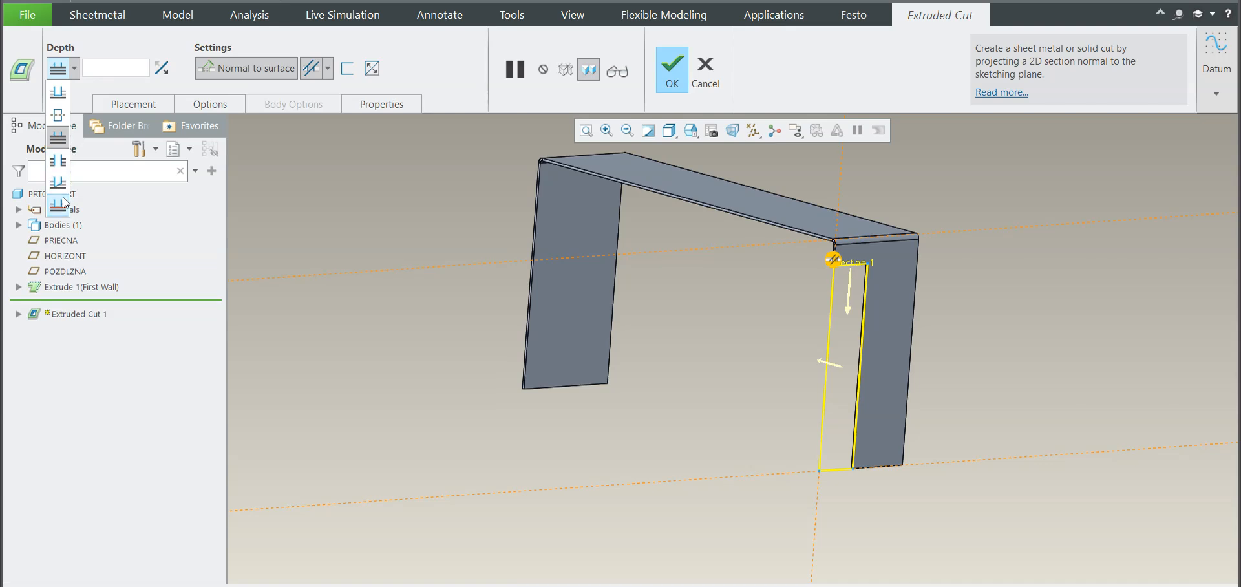
{"action": "left_click", "coordinate": [63, 201]}
{"action": "middle_click_drag", "start_coordinate": [673, 219], "coordinate": [734, 247]}
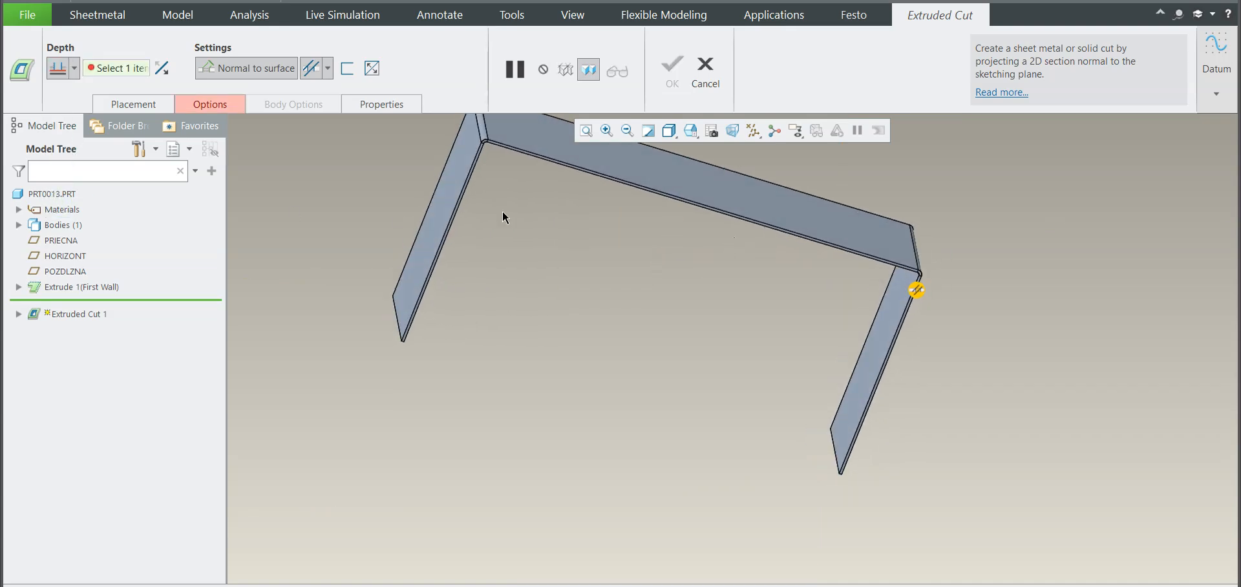
{"action": "left_click", "coordinate": [437, 210]}
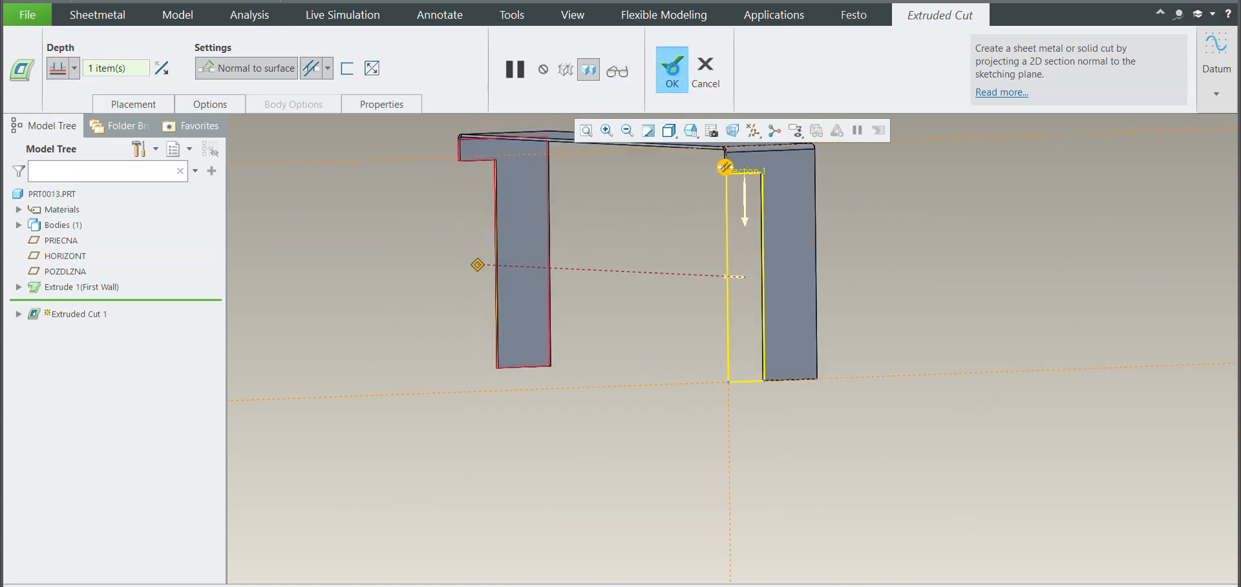
{"action": "left_click", "coordinate": [673, 75]}
Step: Start an edge chamfer with the D1 x D2 scheme on one leg's lower corner edge, opposite the cut side
{"action": "scroll", "coordinate": [696, 289], "scroll_direction": "up", "scroll_amount": 3}
{"action": "scroll", "coordinate": [717, 237], "scroll_direction": "down", "scroll_amount": 2}
{"action": "middle_click_drag", "start_coordinate": [715, 237], "coordinate": [642, 269]}
{"action": "scroll", "coordinate": [691, 260], "scroll_direction": "up", "scroll_amount": 2}
{"action": "scroll", "coordinate": [726, 253], "scroll_direction": "up", "scroll_amount": 1}
{"action": "scroll", "coordinate": [676, 273], "scroll_direction": "up", "scroll_amount": 1}
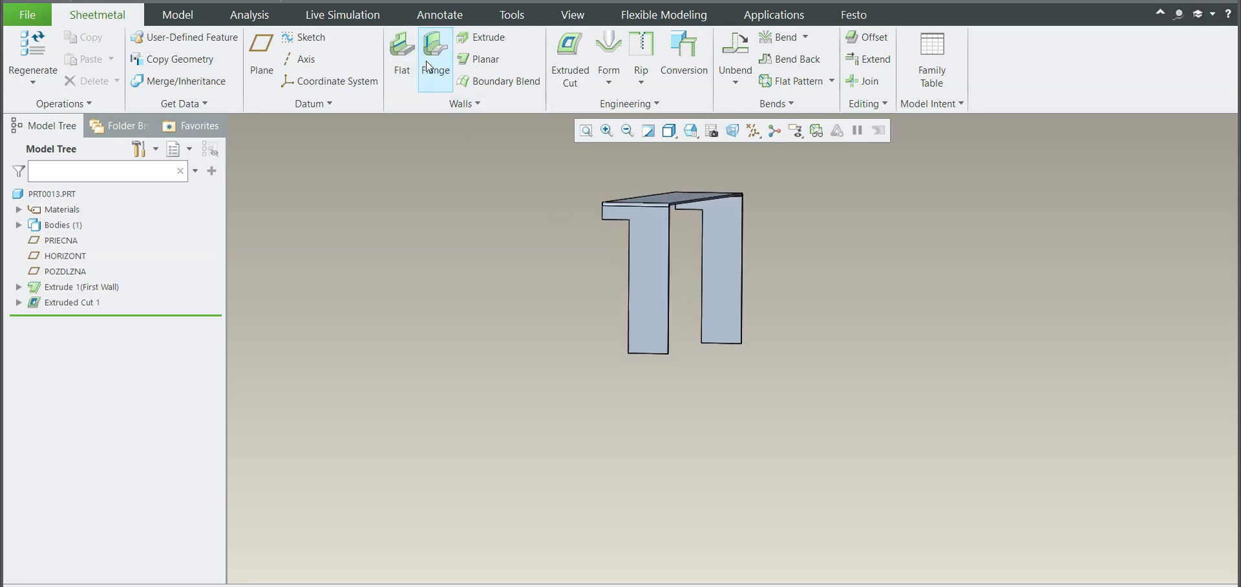
{"action": "left_click", "coordinate": [596, 102]}
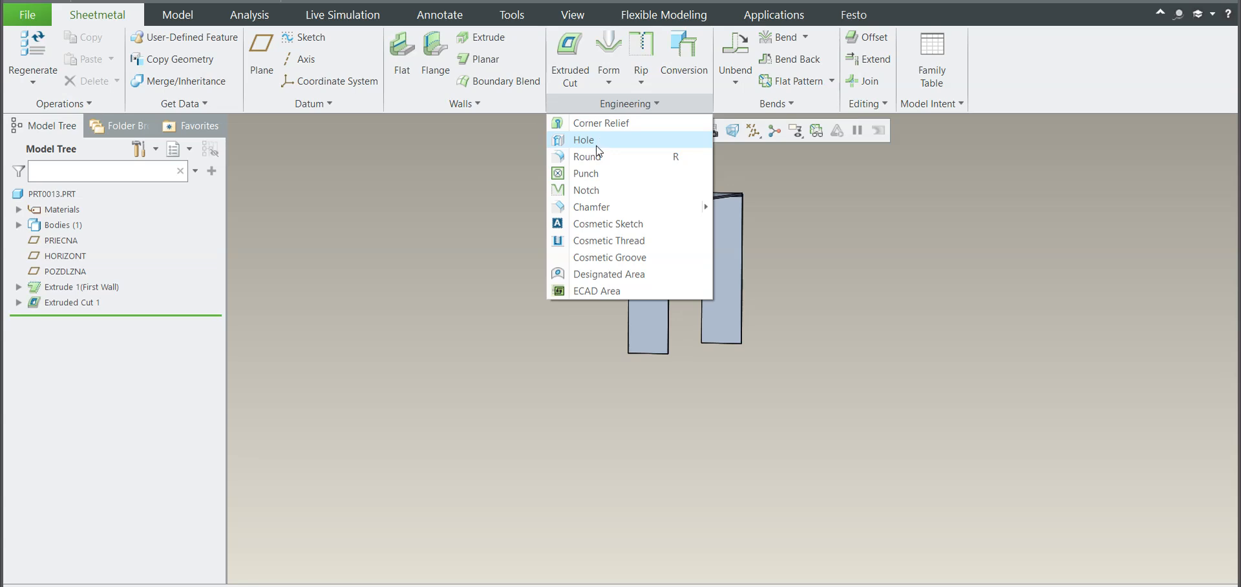
{"action": "left_click", "coordinate": [594, 207]}
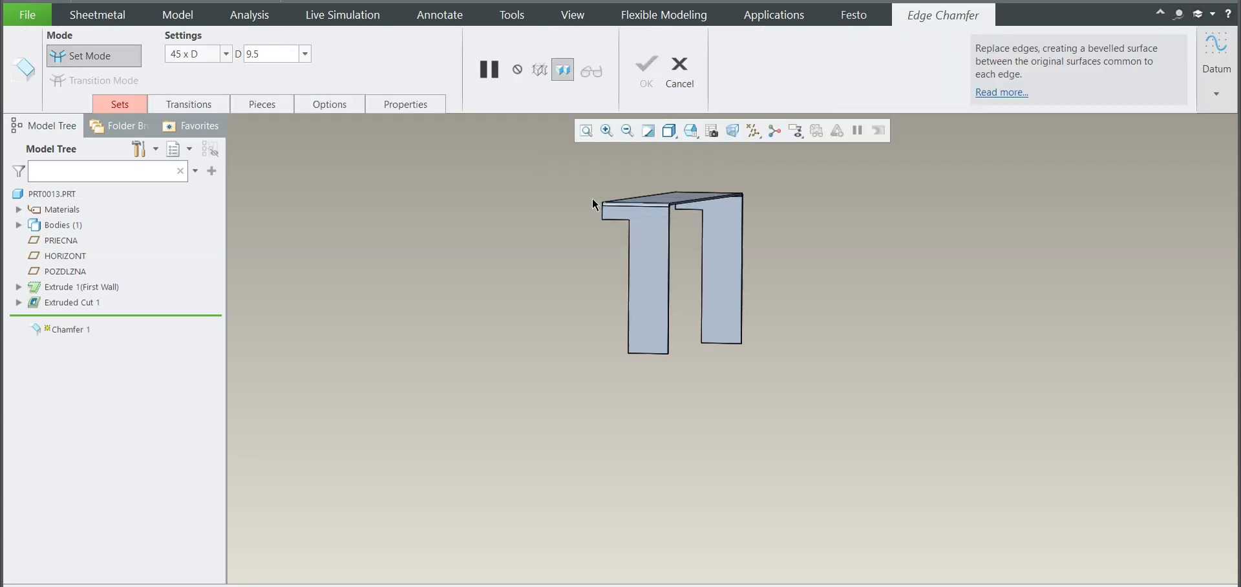
{"action": "left_click", "coordinate": [195, 59]}
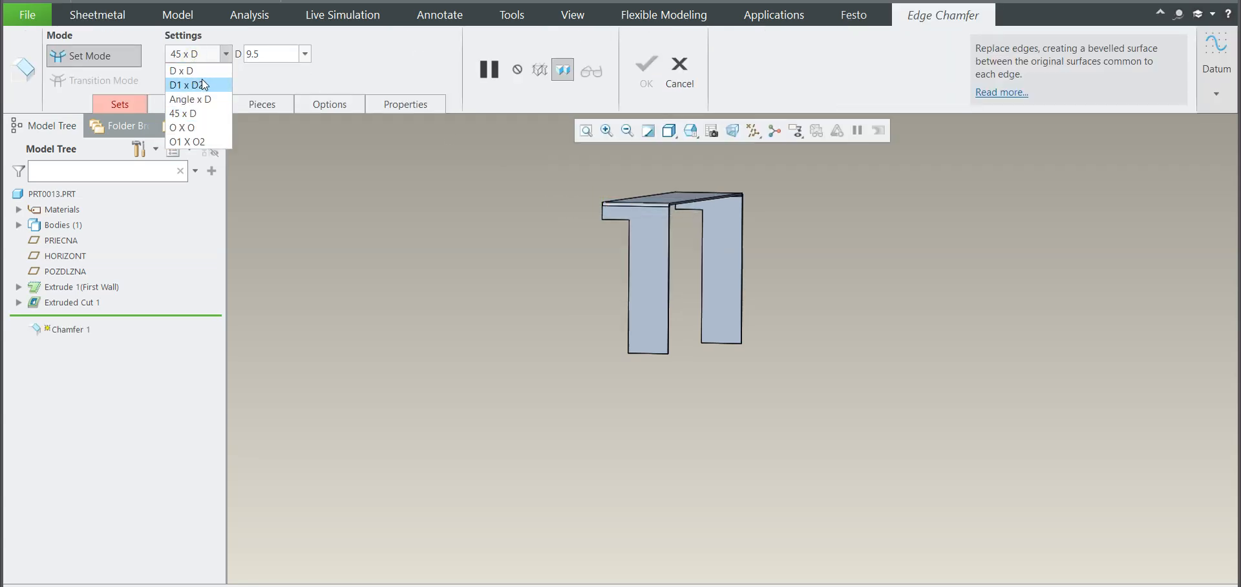
{"action": "left_click", "coordinate": [201, 79]}
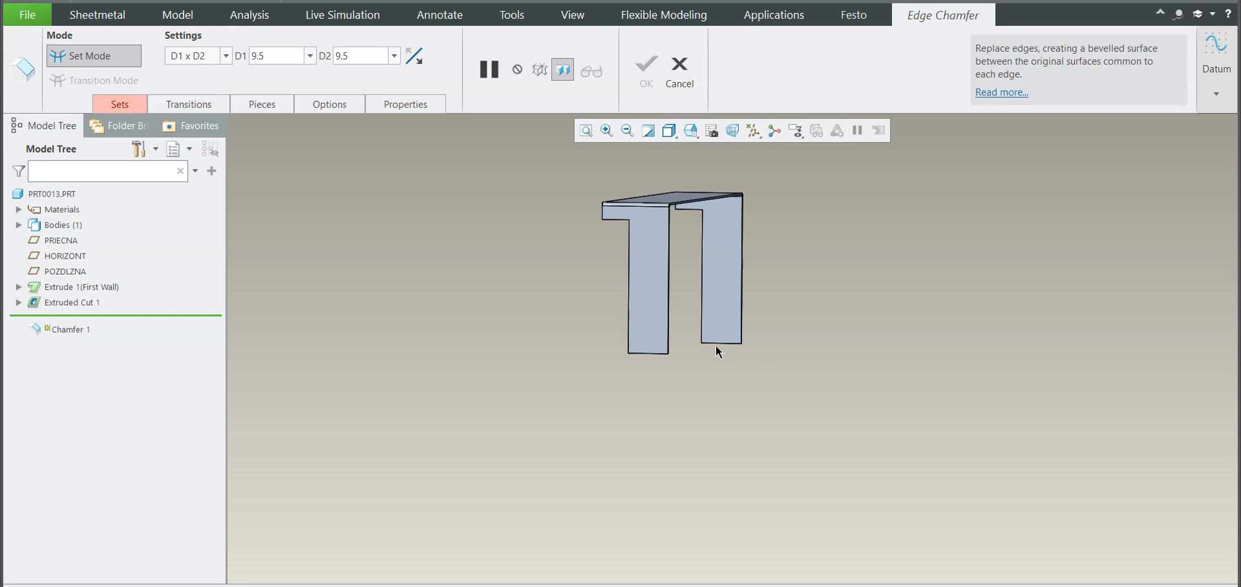
{"action": "scroll", "coordinate": [693, 332], "scroll_direction": "up", "scroll_amount": 10}
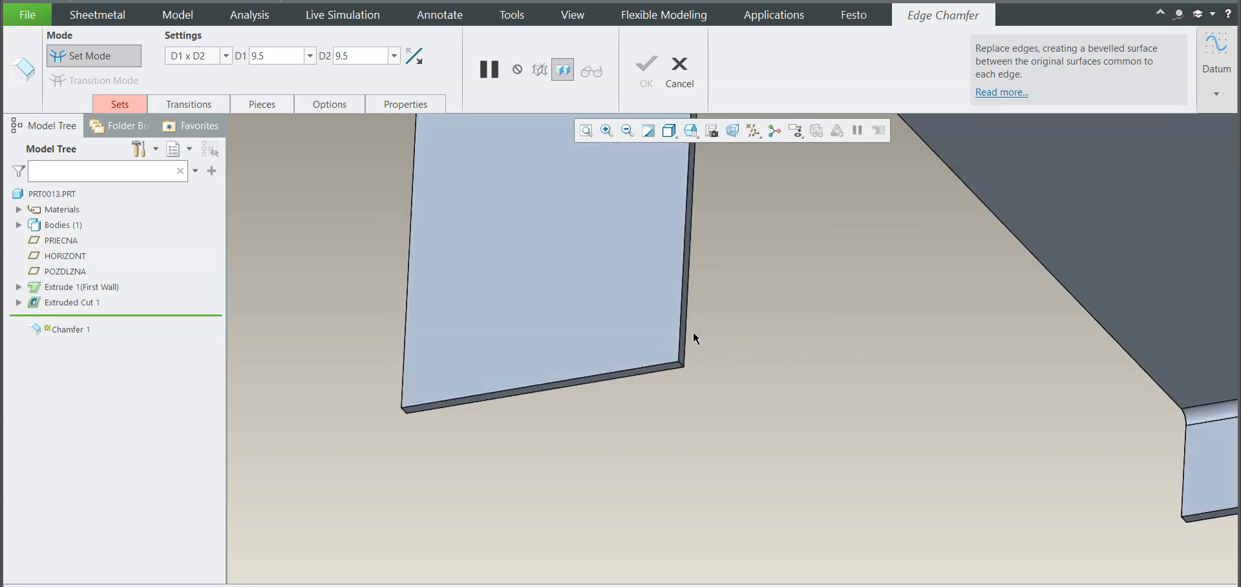
{"action": "middle_click_drag", "start_coordinate": [692, 356], "coordinate": [690, 358]}
{"action": "scroll", "coordinate": [690, 358], "scroll_direction": "up", "scroll_amount": 5}
{"action": "left_click", "coordinate": [683, 369]}
Step: Stretch the chamfer to about 51 along the leg's bottom edge and about 231 up its side
{"action": "scroll", "coordinate": [698, 391], "scroll_direction": "down", "scroll_amount": 5}
{"action": "mouse_move", "coordinate": [701, 398]}
{"action": "middle_mouse_down"}
{"action": "mouse_move", "coordinate": [718, 404]}
{"action": "mouse_move", "coordinate": [701, 410]}
{"action": "middle_mouse_up"}
{"action": "left_click_drag", "start_coordinate": [672, 383], "coordinate": [577, 403]}
{"action": "scroll", "coordinate": [631, 426], "scroll_direction": "down", "scroll_amount": 8}
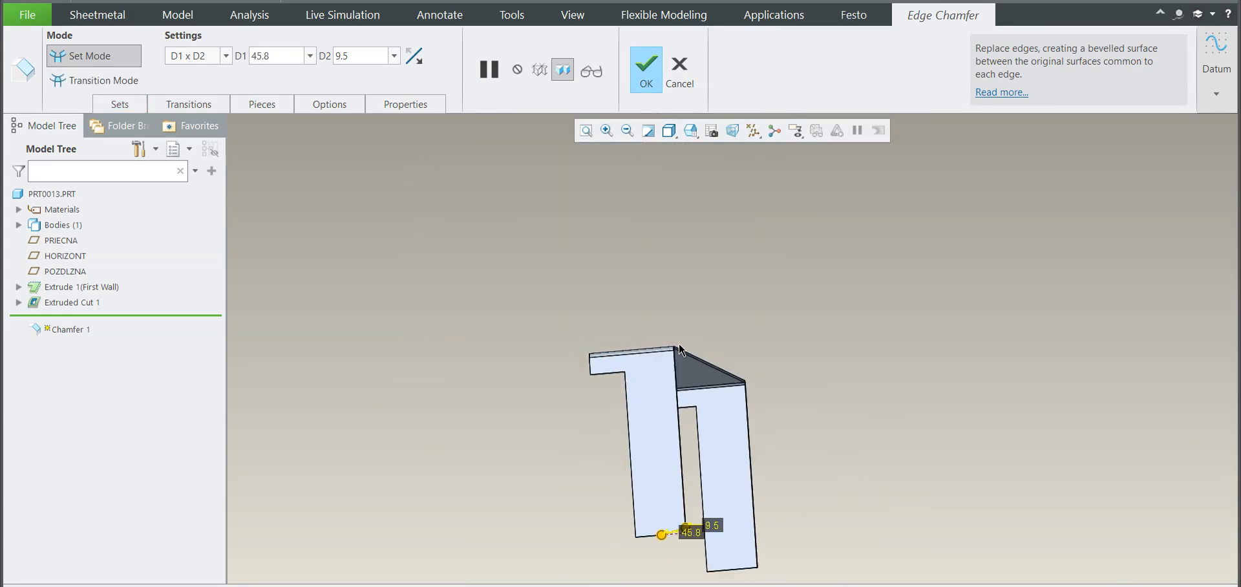
{"action": "scroll", "coordinate": [726, 457], "scroll_direction": "up", "scroll_amount": 6}
{"action": "left_click_drag", "start_coordinate": [635, 428], "coordinate": [617, 159]}
{"action": "scroll", "coordinate": [775, 409], "scroll_direction": "down", "scroll_amount": 5}
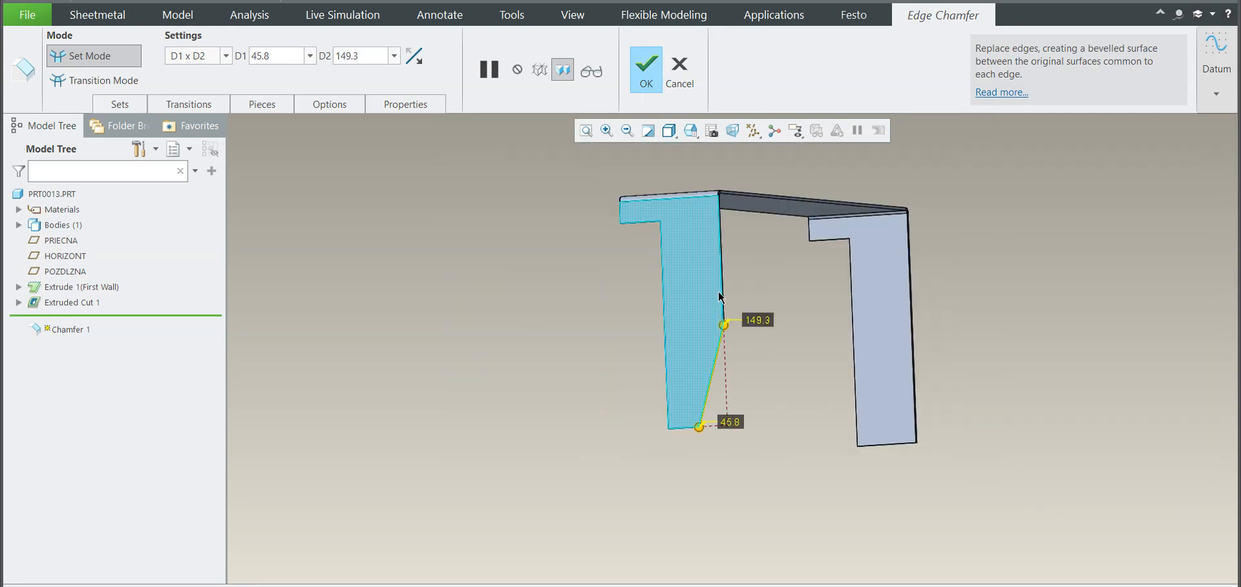
{"action": "left_click_drag", "start_coordinate": [724, 325], "coordinate": [721, 270]}
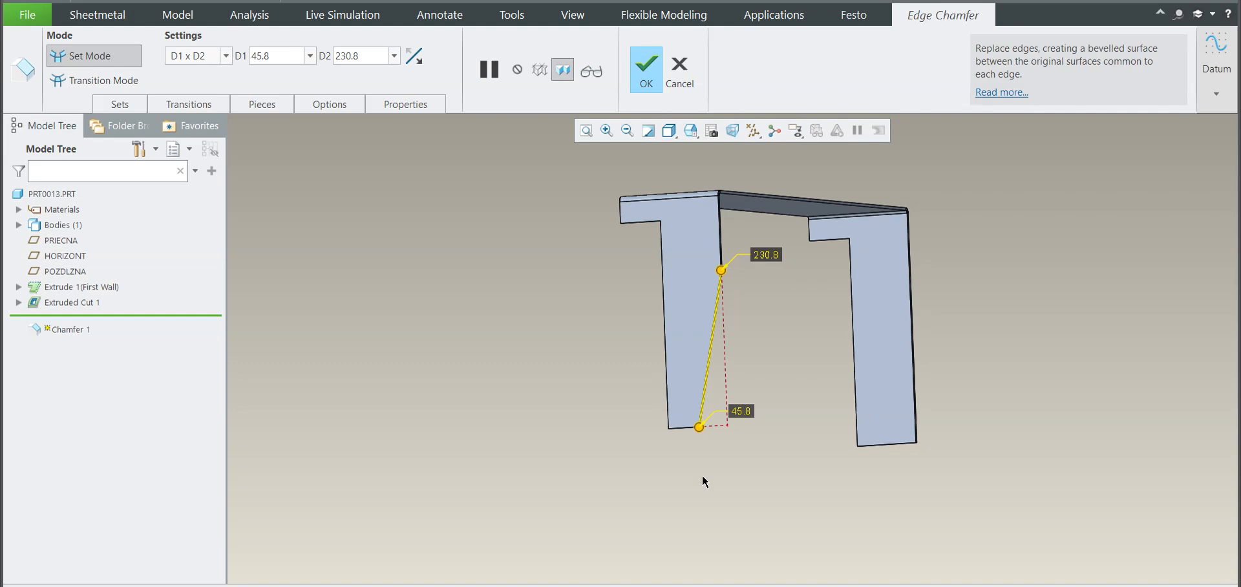
{"action": "mouse_move", "coordinate": [700, 428]}
{"action": "left_mouse_down"}
{"action": "mouse_move", "coordinate": [676, 427]}
{"action": "mouse_move", "coordinate": [695, 424]}
{"action": "left_mouse_up"}
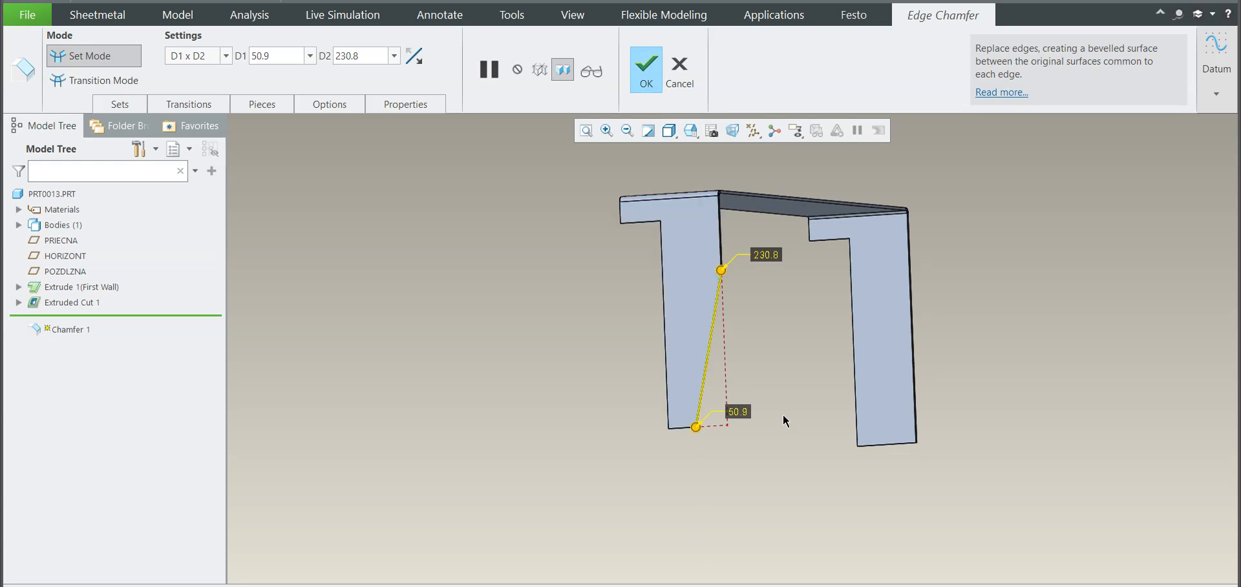
Step: Set the chamfer distances to 60 along the leg's bottom edge and 300 up its side, and complete the chamfer
{"action": "middle_click_drag", "start_coordinate": [788, 404], "coordinate": [754, 411]}
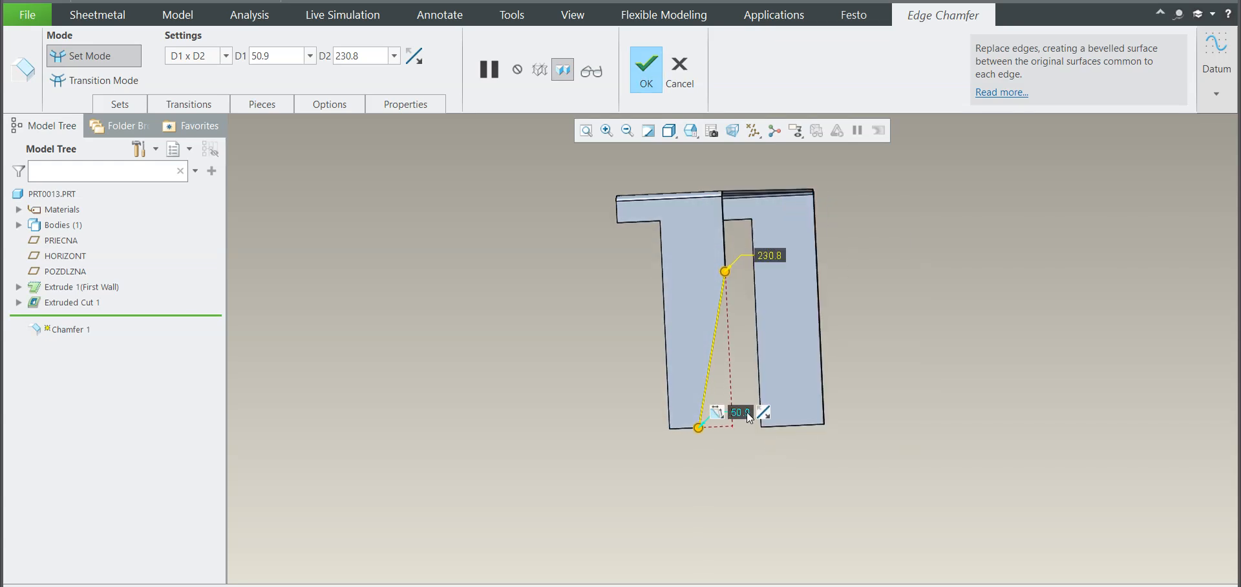
{"action": "type", "text": "60.0"}
{"action": "key", "text": "Return"}
{"action": "mouse_move", "coordinate": [771, 259]}
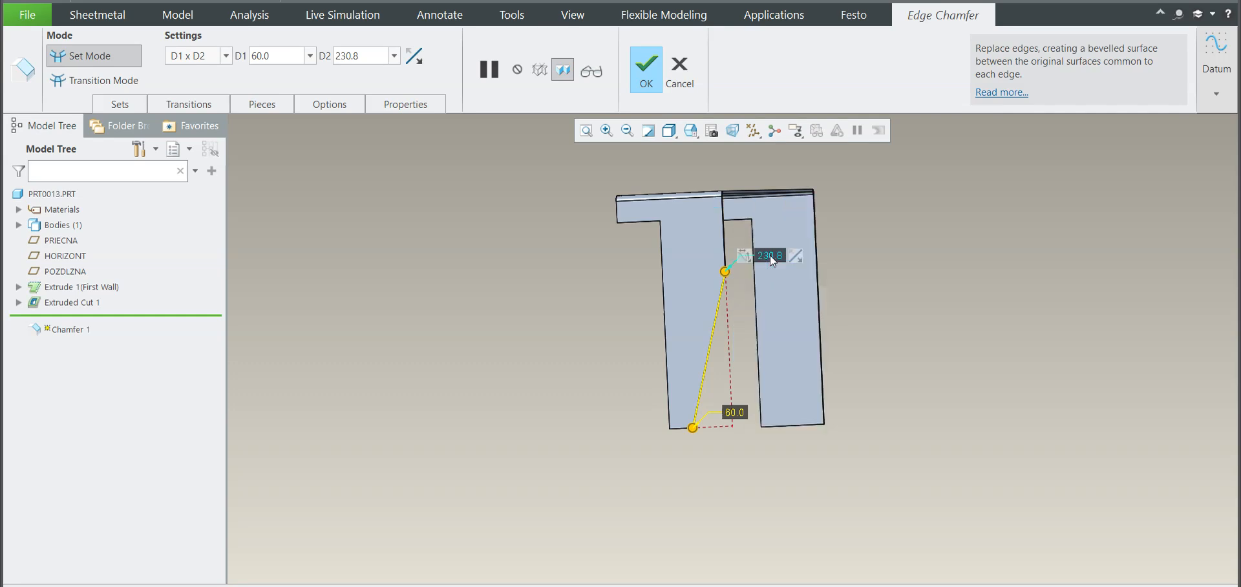
{"action": "type", "text": "300"}
{"action": "key", "text": "Return"}
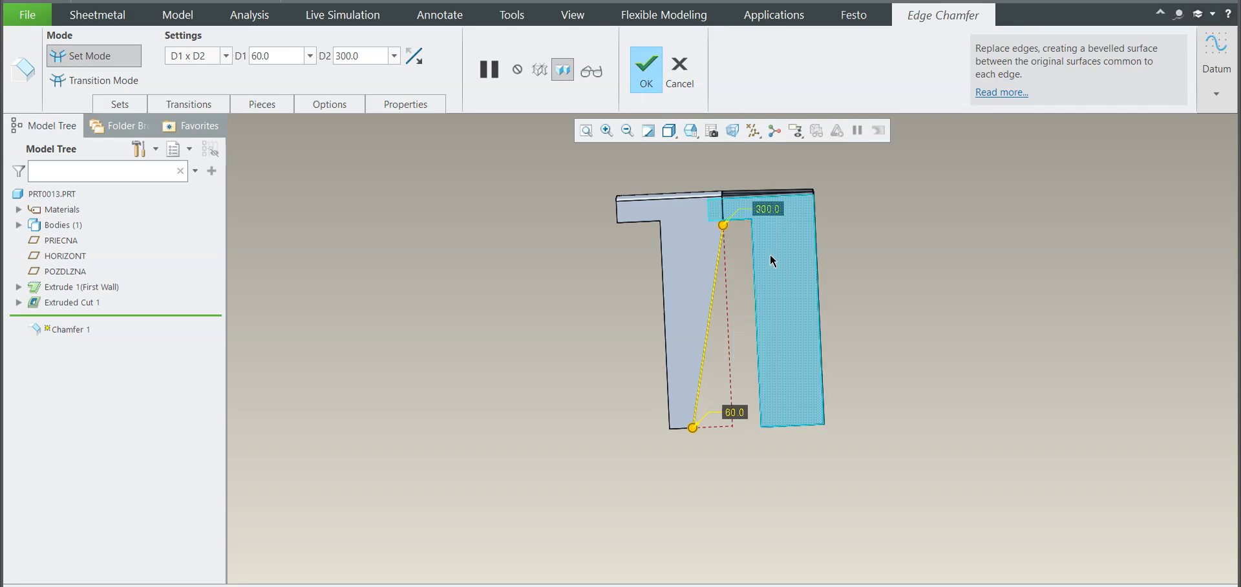
{"action": "left_click", "coordinate": [651, 75]}
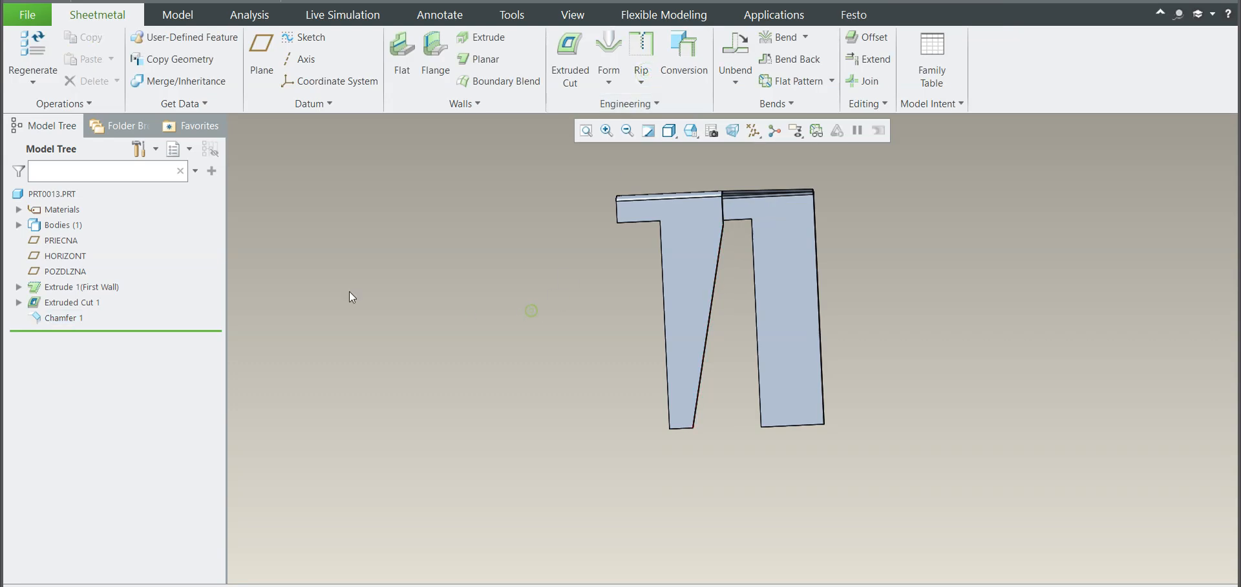
Step: Turn on the display of the datum planes in the model
{"action": "left_click", "coordinate": [60, 321]}
{"action": "scroll", "coordinate": [336, 353], "scroll_direction": "up", "scroll_amount": 1}
{"action": "middle_click_drag", "start_coordinate": [409, 358], "coordinate": [391, 360]}
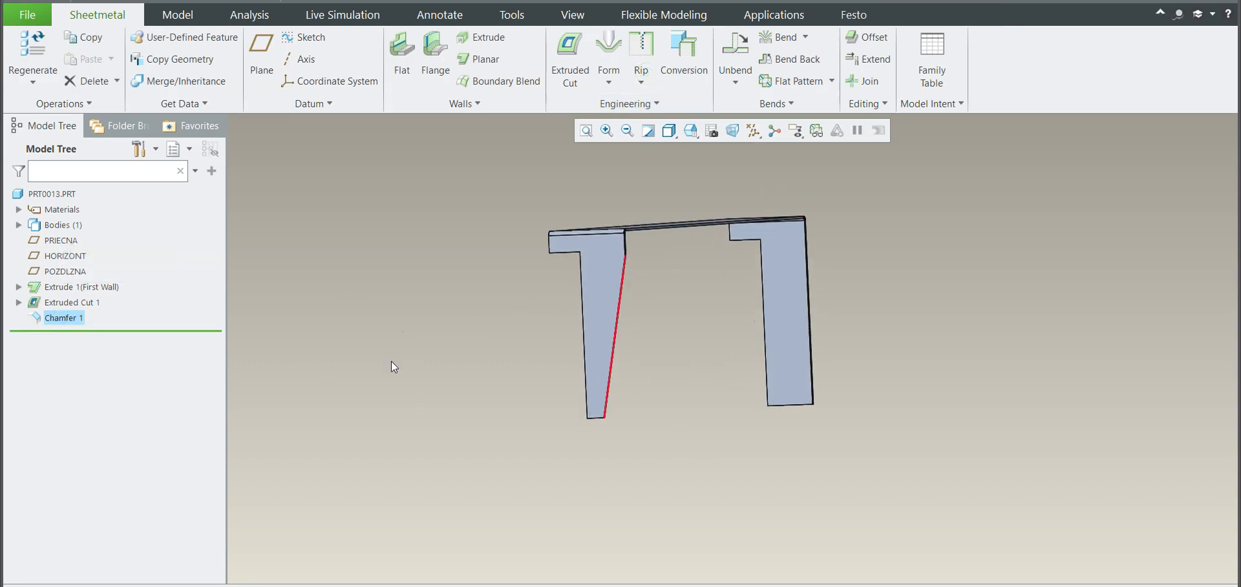
{"action": "left_click", "coordinate": [392, 361]}
{"action": "left_click", "coordinate": [774, 130]}
{"action": "left_click", "coordinate": [752, 220]}
{"action": "left_click", "coordinate": [59, 322]}
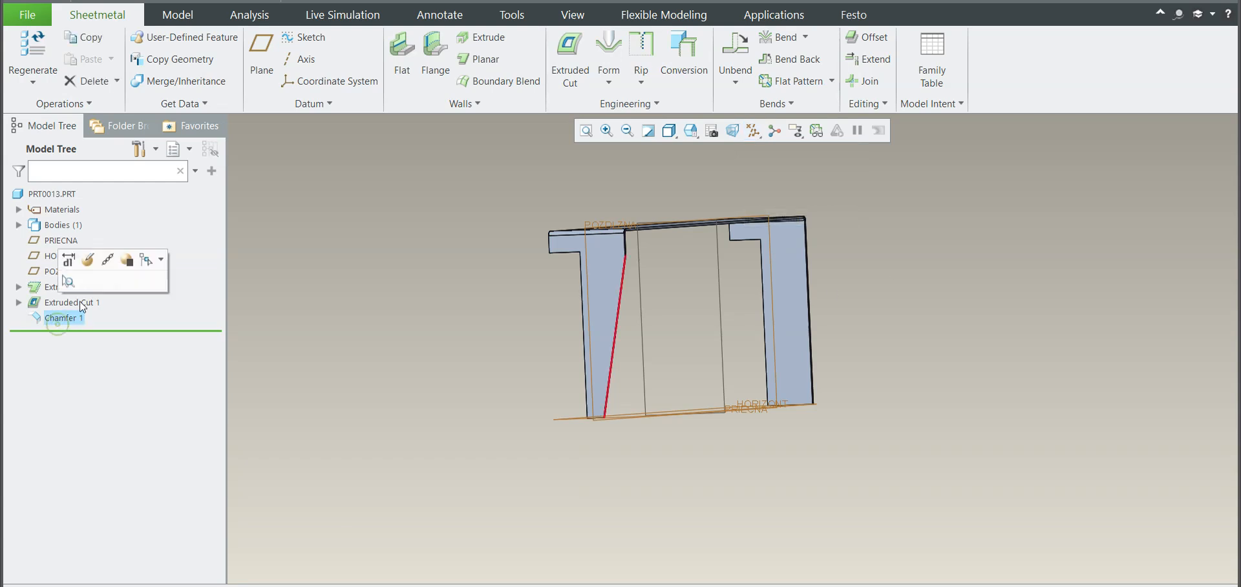
{"action": "left_click", "coordinate": [346, 263]}
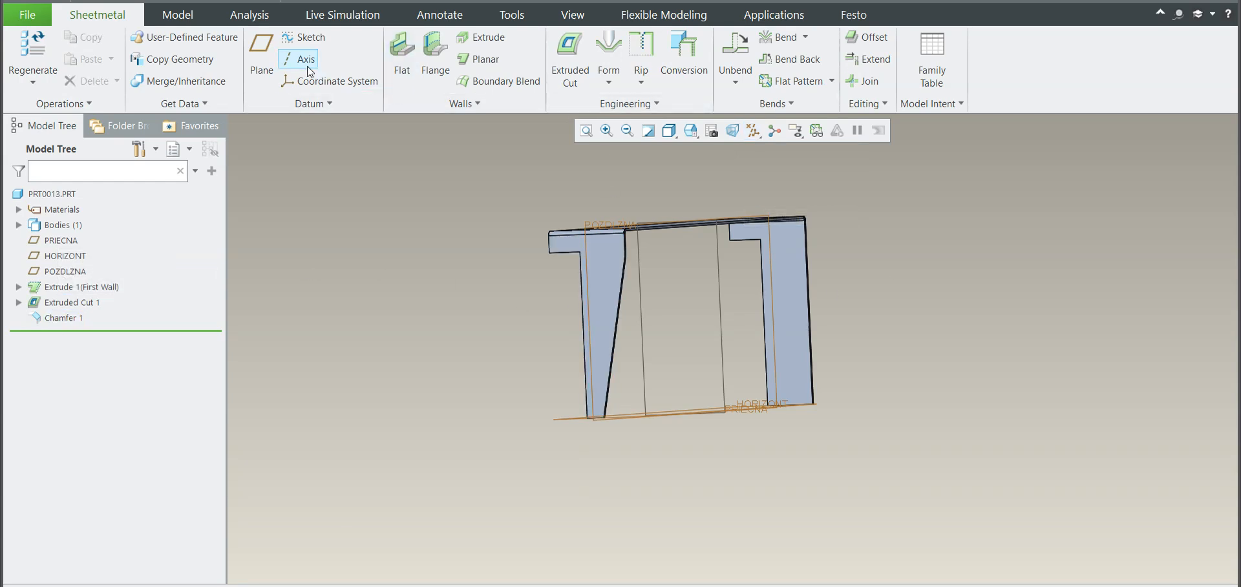
Step: Redefine the chamfer to include the matching lower corner edge of the opposite leg, and complete it
{"action": "left_click", "coordinate": [65, 317]}
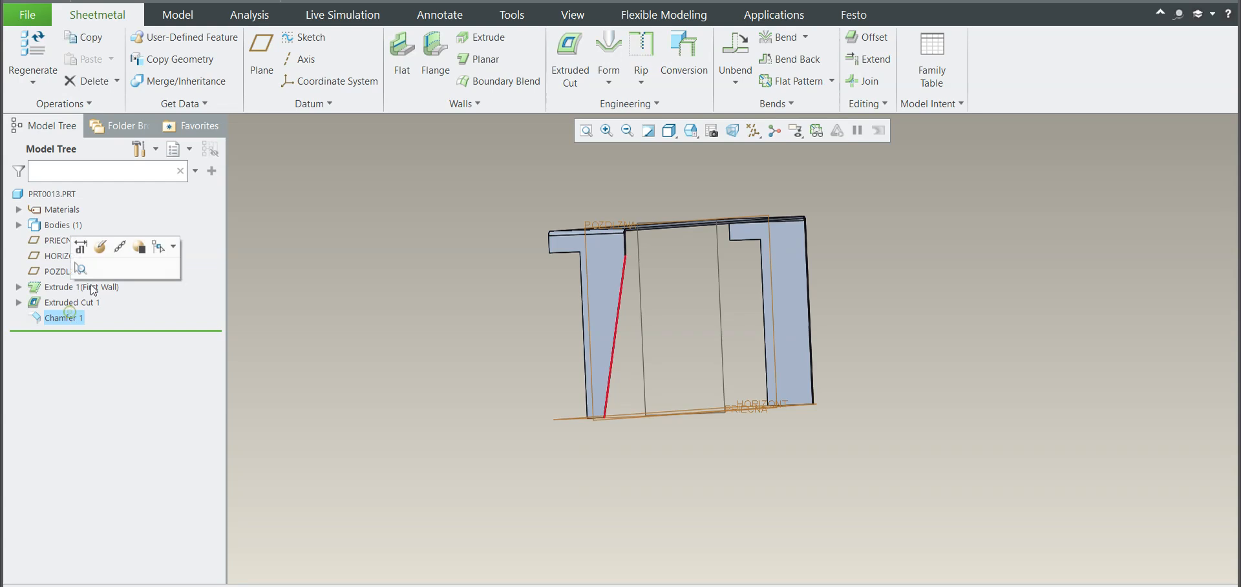
{"action": "left_click", "coordinate": [102, 247]}
{"action": "scroll", "coordinate": [795, 354], "scroll_direction": "up", "scroll_amount": 8}
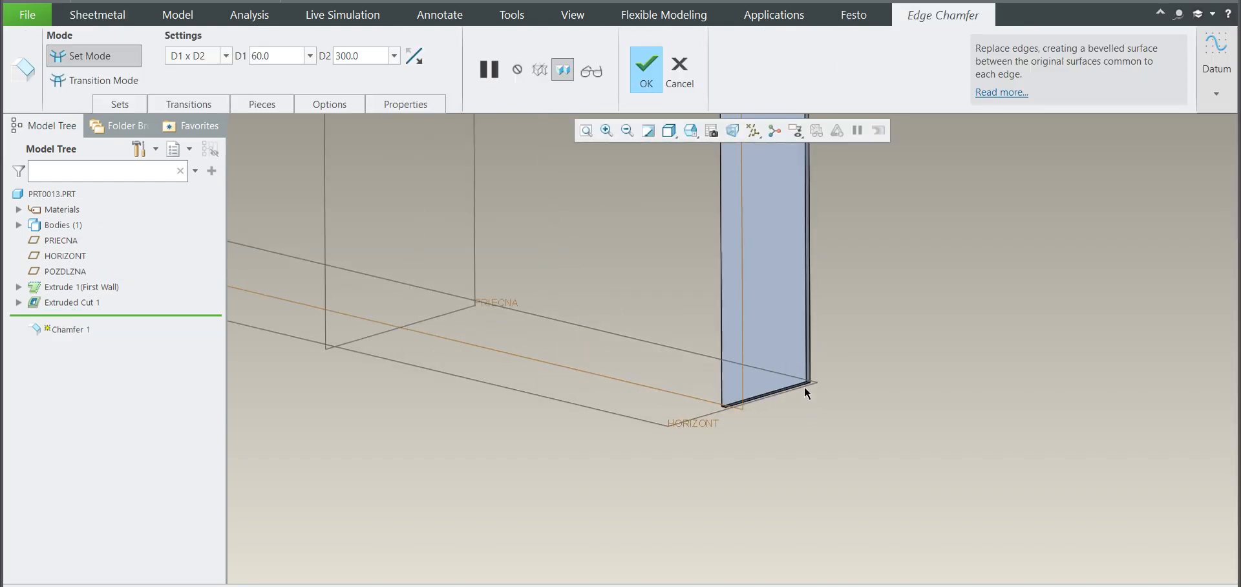
{"action": "scroll", "coordinate": [841, 395], "scroll_direction": "down", "scroll_amount": 10}
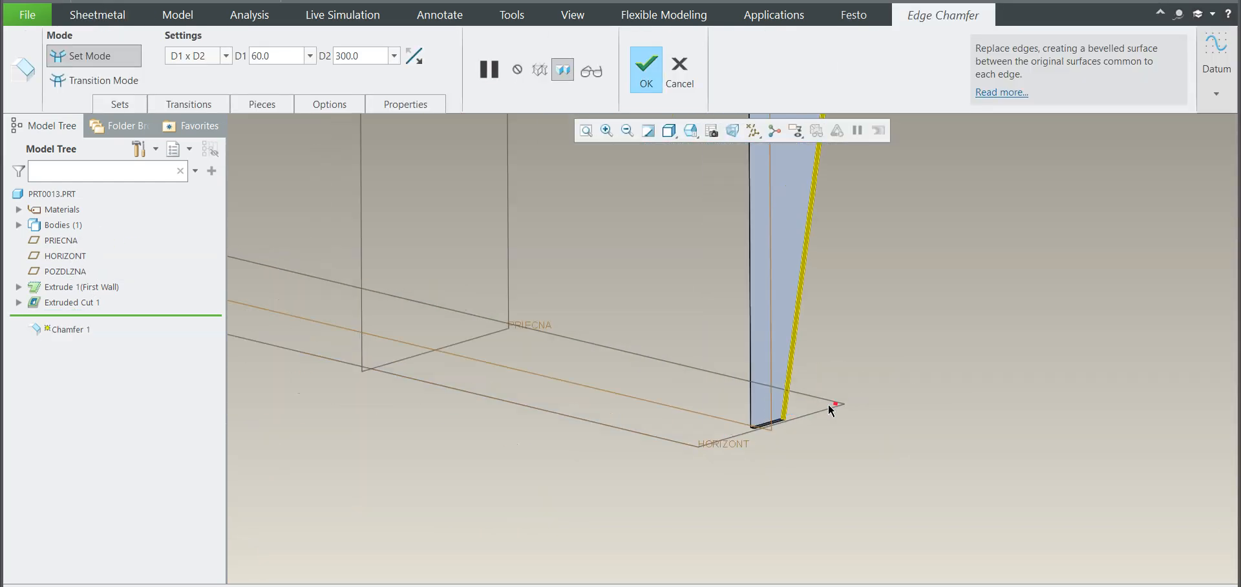
{"action": "left_click", "coordinate": [643, 86]}
Step: Start a new sketch on the outer surface of the part's top wall
{"action": "middle_click_drag", "start_coordinate": [626, 226], "coordinate": [789, 338]}
{"action": "scroll", "coordinate": [688, 327], "scroll_direction": "up", "scroll_amount": 3}
{"action": "scroll", "coordinate": [691, 329], "scroll_direction": "down", "scroll_amount": 3}
{"action": "middle_click_drag", "start_coordinate": [698, 334], "coordinate": [732, 333]}
{"action": "key", "text": "ctrl+d"}
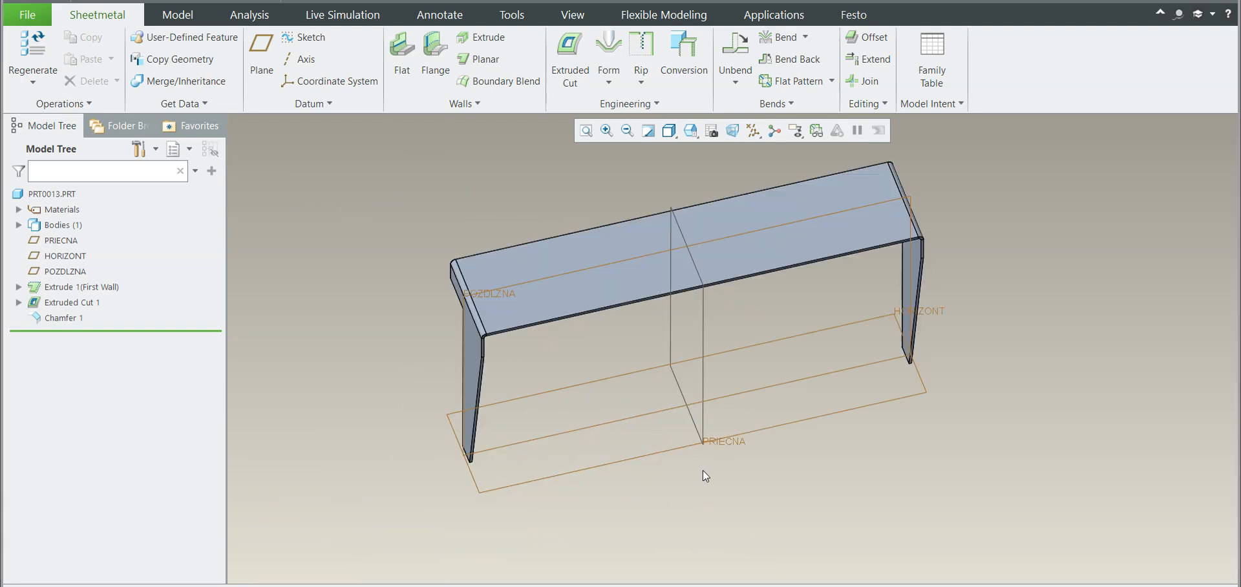
{"action": "middle_click_drag", "start_coordinate": [704, 471], "coordinate": [563, 349]}
{"action": "left_click", "coordinate": [308, 38]}
{"action": "left_click", "coordinate": [617, 326]}
{"action": "left_click", "coordinate": [1158, 353]}
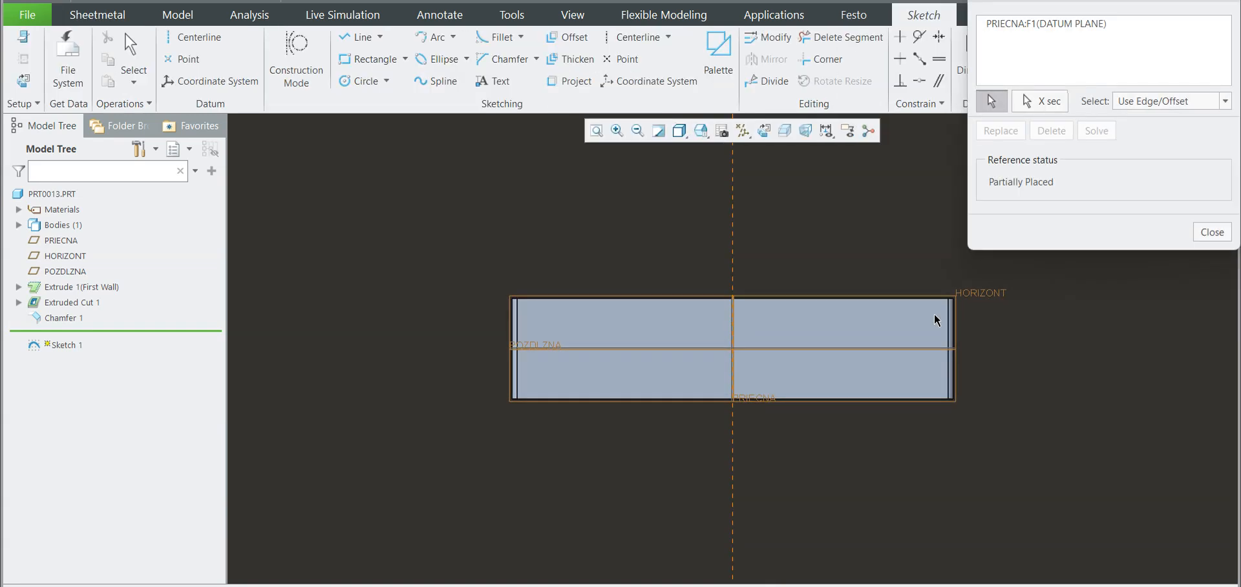
Step: Add both end surfaces and both long side surfaces of the part as sketch references
{"action": "scroll", "coordinate": [953, 326], "scroll_direction": "up", "scroll_amount": 6}
{"action": "left_click", "coordinate": [955, 337]}
{"action": "scroll", "coordinate": [953, 332], "scroll_direction": "down", "scroll_amount": 6}
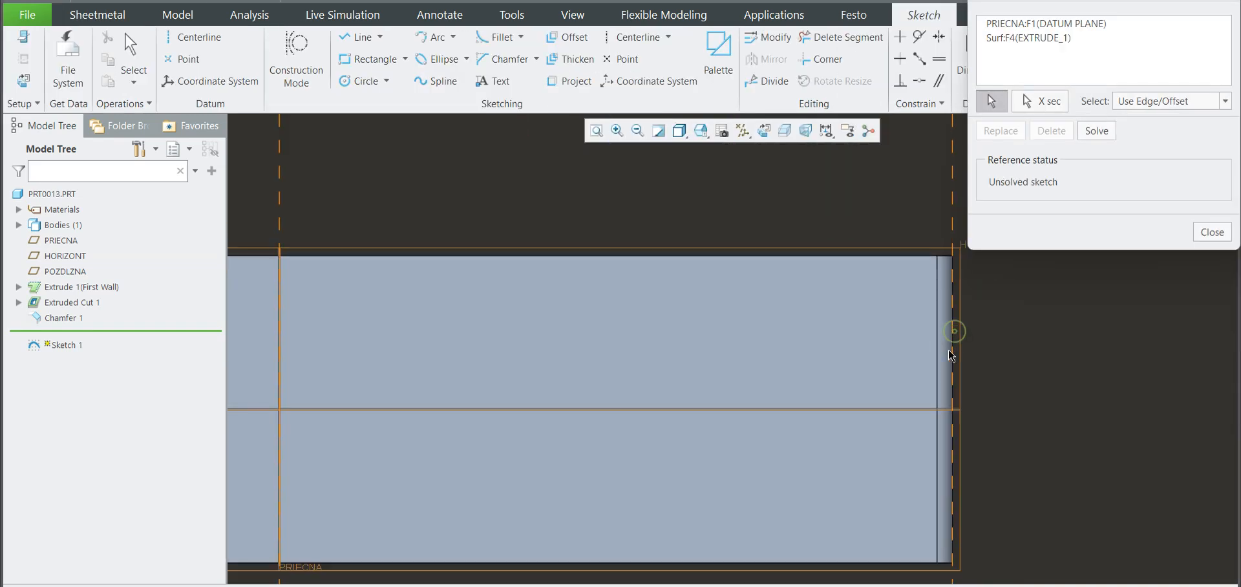
{"action": "scroll", "coordinate": [554, 352], "scroll_direction": "up", "scroll_amount": 4}
{"action": "left_click", "coordinate": [554, 358]}
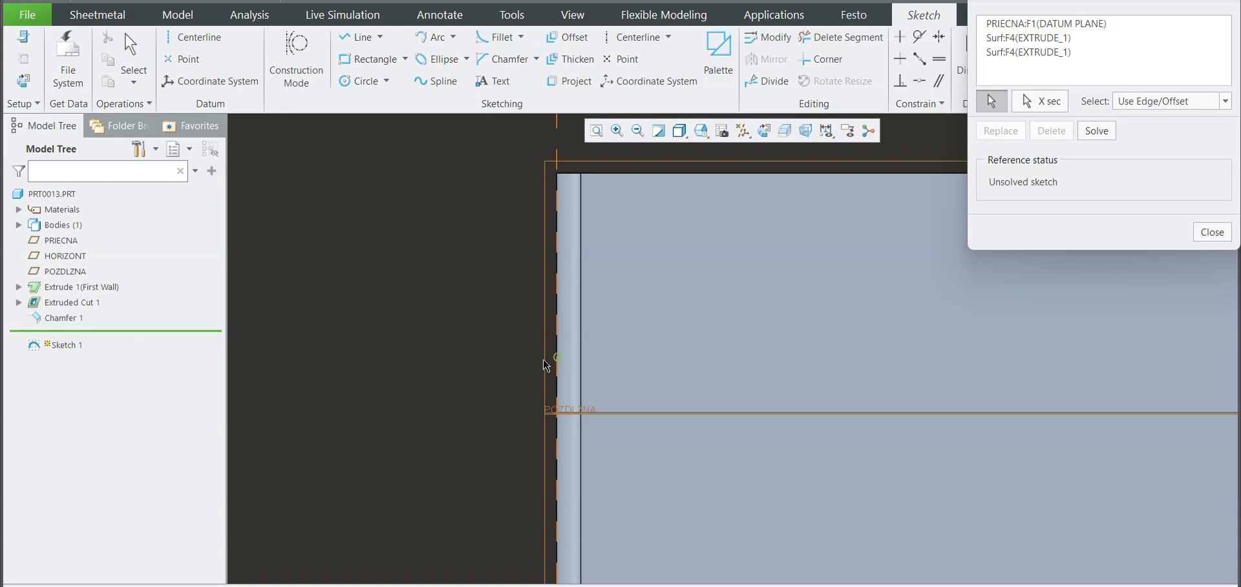
{"action": "scroll", "coordinate": [554, 359], "scroll_direction": "down", "scroll_amount": 4}
{"action": "left_click", "coordinate": [1204, 236]}
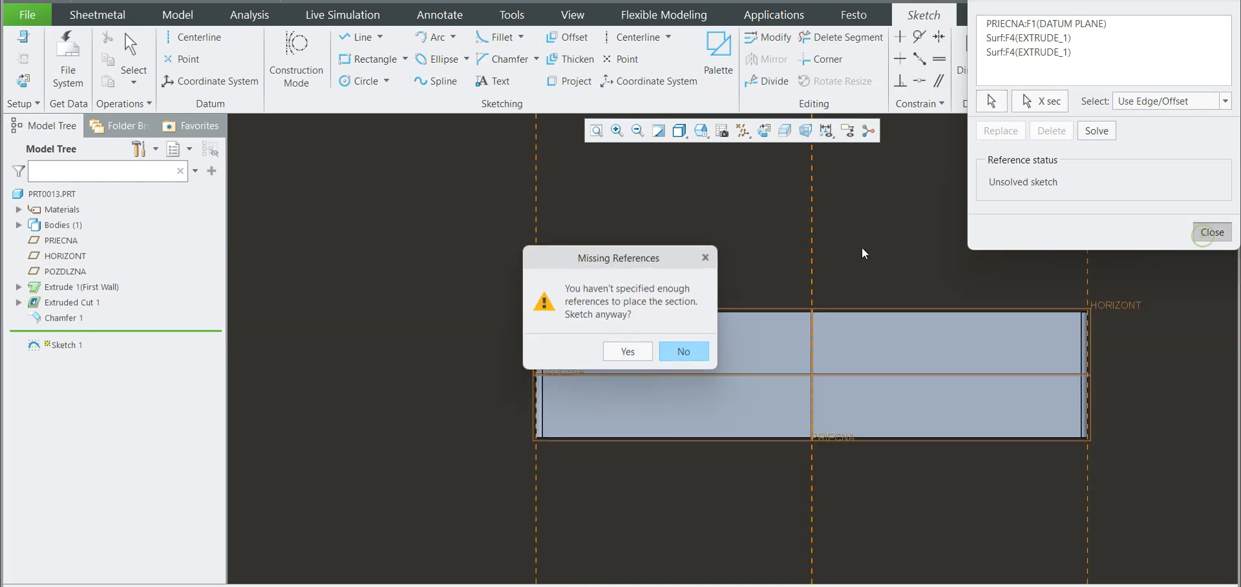
{"action": "left_click", "coordinate": [676, 356]}
{"action": "left_click", "coordinate": [663, 439]}
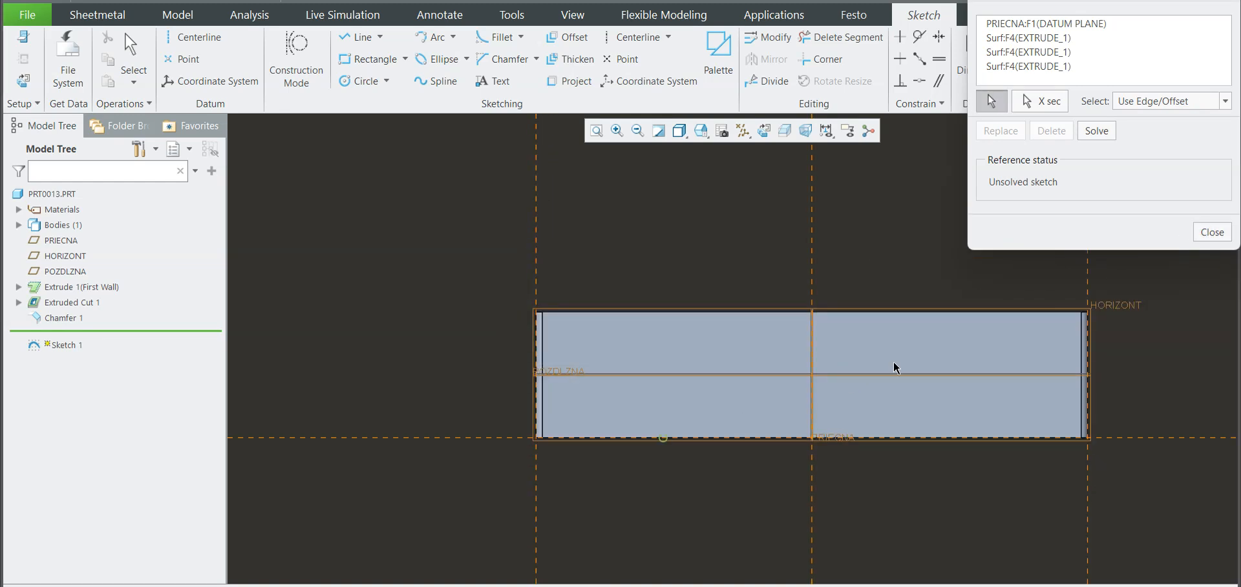
{"action": "left_click", "coordinate": [1026, 311]}
{"action": "scroll", "coordinate": [500, 268], "scroll_direction": "down", "scroll_amount": 2}
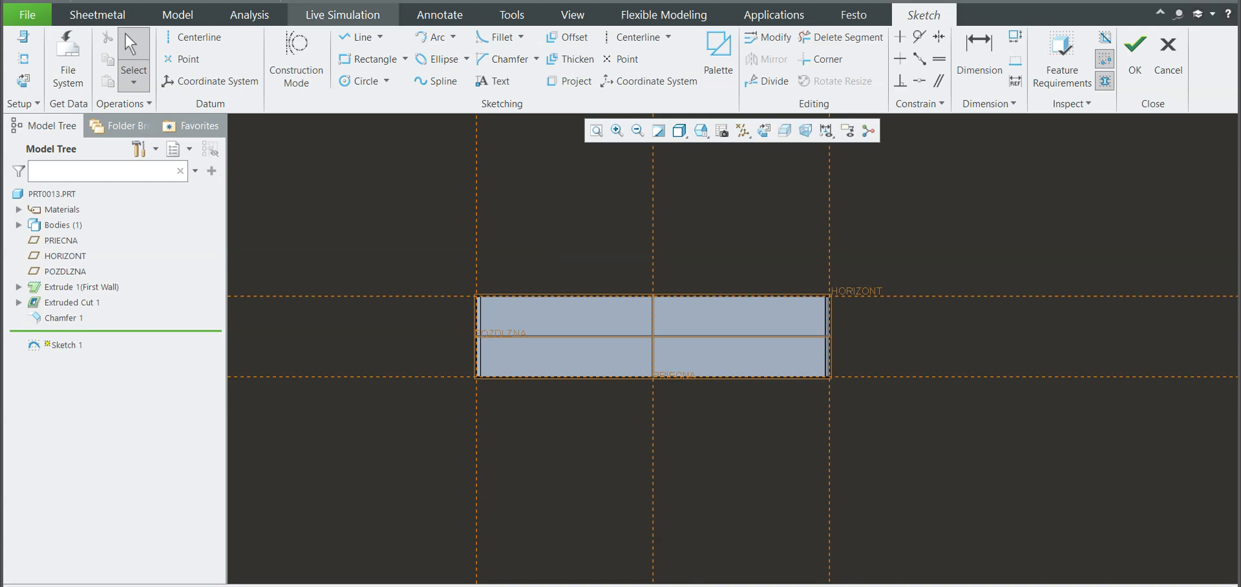
Step: Draw a horizontal line on the top wall's long edge near one end and set its length to 60
{"action": "left_click", "coordinate": [359, 36]}
{"action": "scroll", "coordinate": [785, 305], "scroll_direction": "up", "scroll_amount": 2}
{"action": "scroll", "coordinate": [785, 305], "scroll_direction": "up", "scroll_amount": 2}
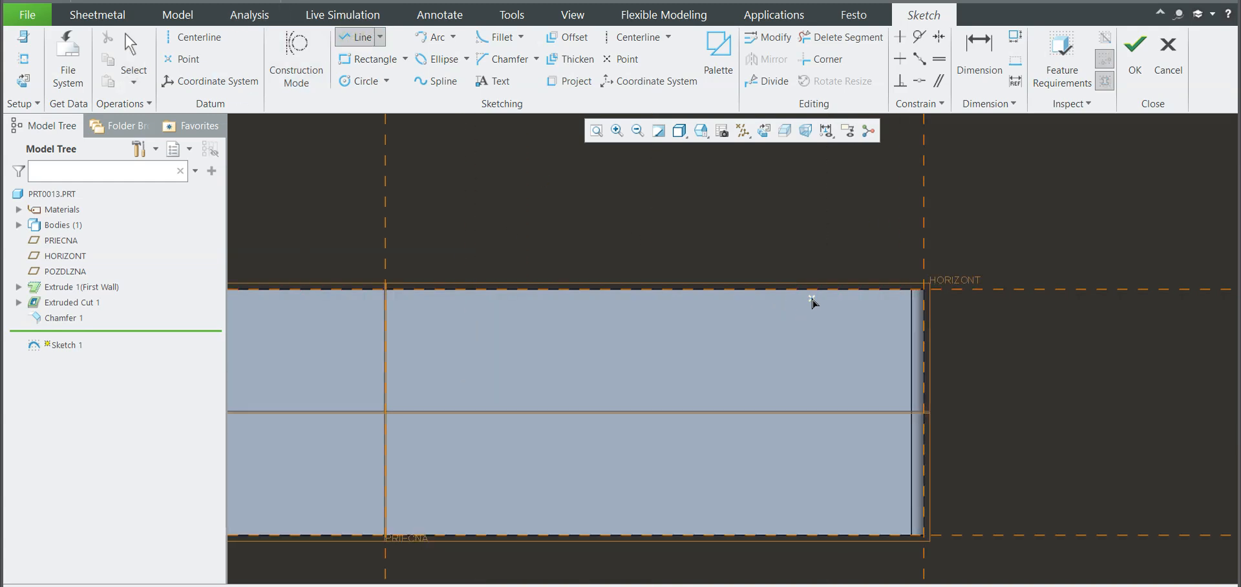
{"action": "left_click", "coordinate": [694, 296]}
{"action": "middle_click", "coordinate": [692, 293]}
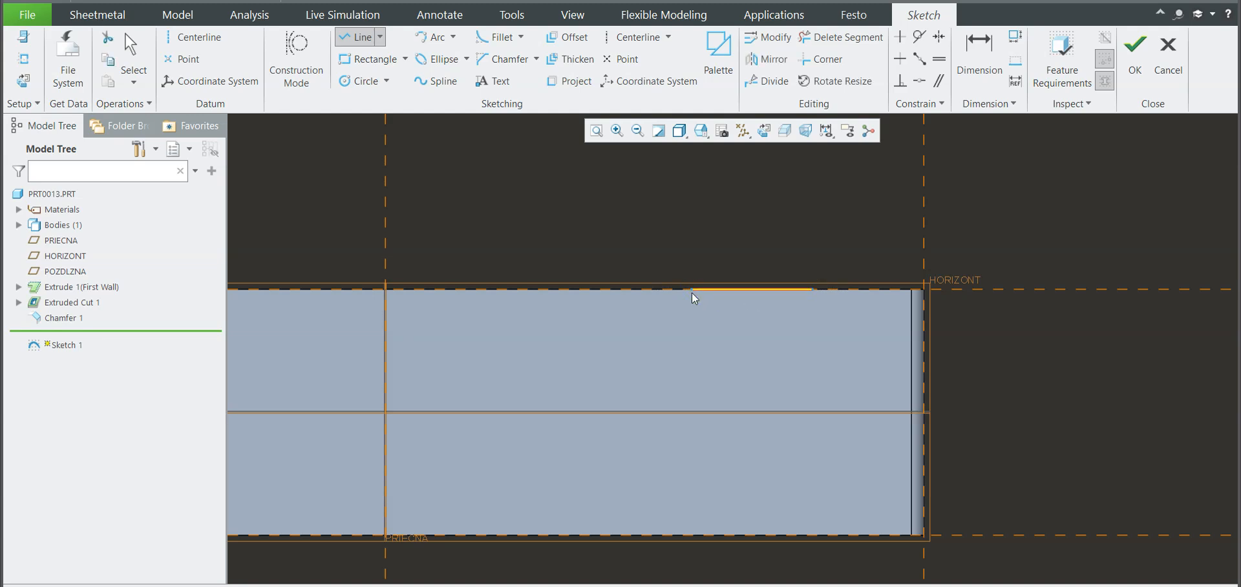
{"action": "middle_click", "coordinate": [707, 237]}
{"action": "left_click_drag", "start_coordinate": [771, 301], "coordinate": [753, 335]}
{"action": "double_click", "coordinate": [754, 335]}
{"action": "type", "text": "60"}
{"action": "key", "text": "Return"}
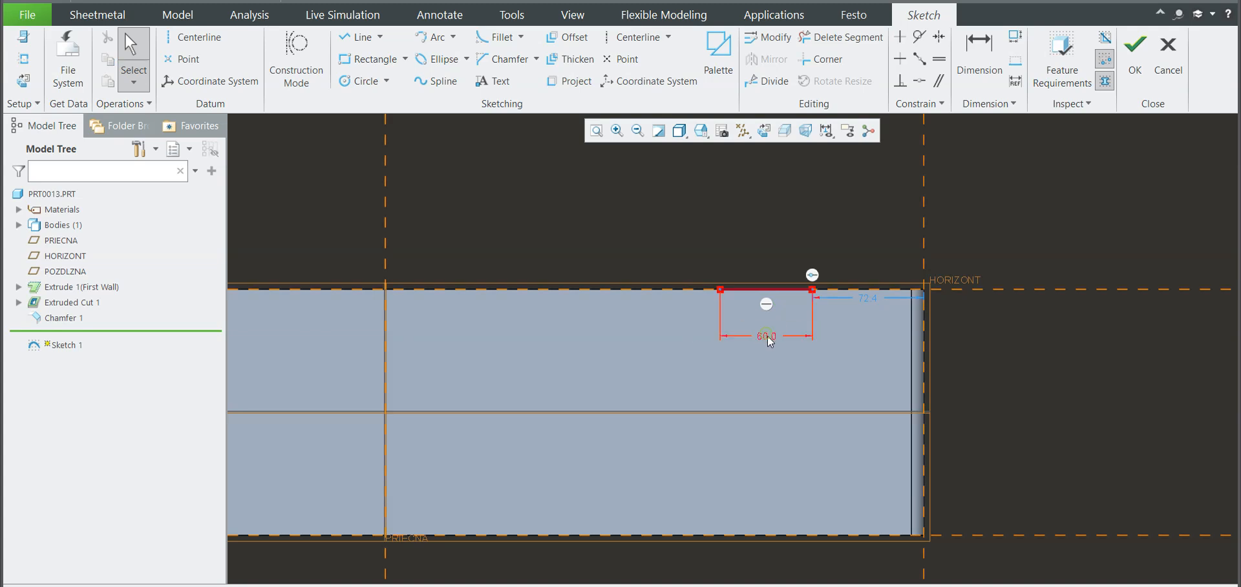
Step: Set the sketched line's length to 50 and its distance from the part's end surface to 60
{"action": "double_click", "coordinate": [766, 334]}
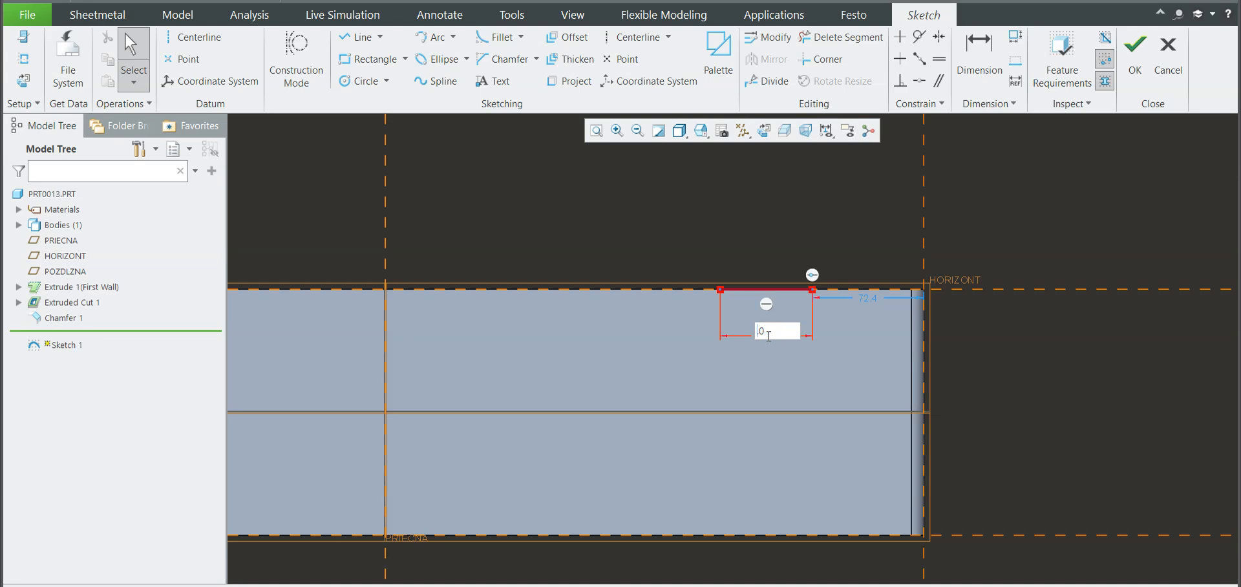
{"action": "type", "text": "50"}
{"action": "key", "text": "Return"}
{"action": "double_click", "coordinate": [872, 301]}
{"action": "type", "text": "60"}
{"action": "key", "text": "Return"}
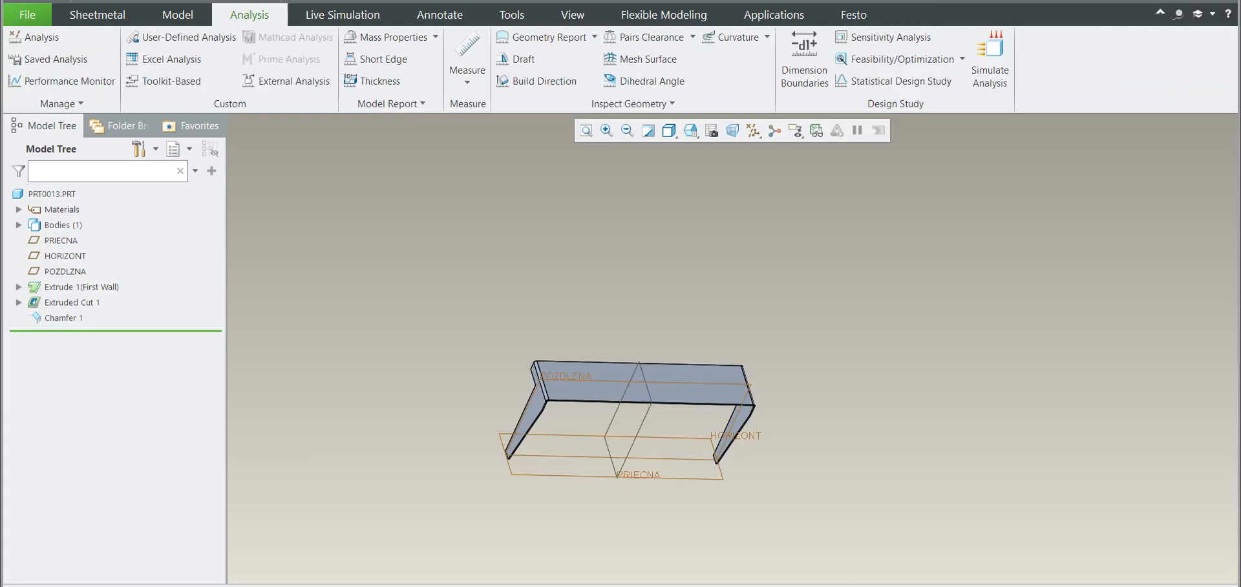
Step: Create an I-profile flange along one long edge of the part's top wall
{"action": "scroll", "coordinate": [654, 413], "scroll_direction": "down", "scroll_amount": 5}
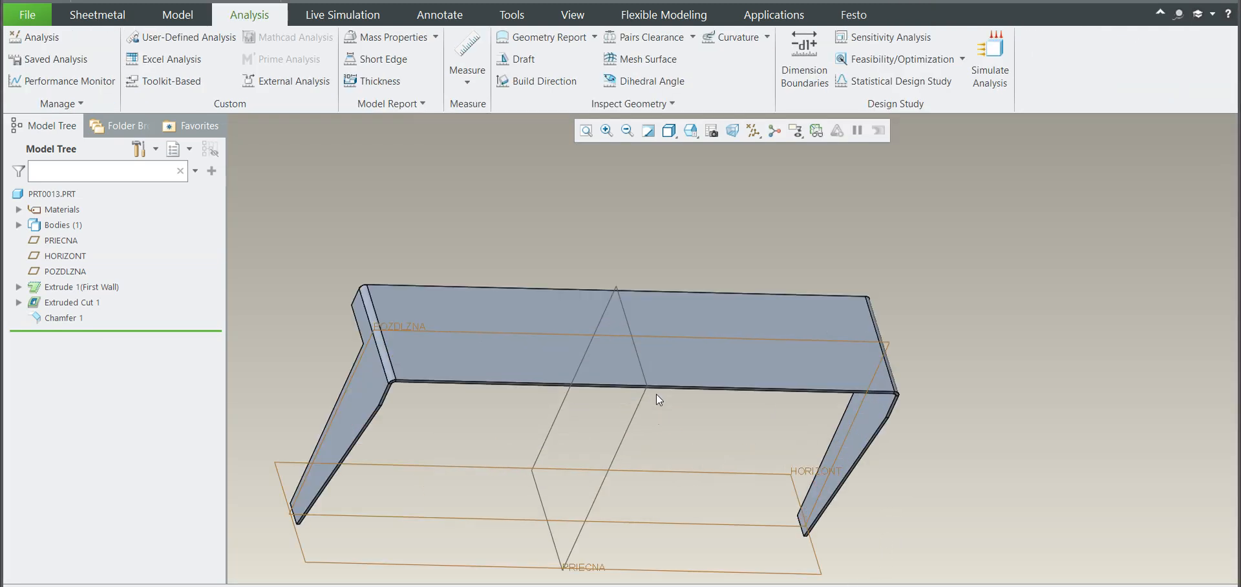
{"action": "middle_click_drag", "start_coordinate": [657, 394], "coordinate": [625, 433]}
{"action": "left_click", "coordinate": [97, 14]}
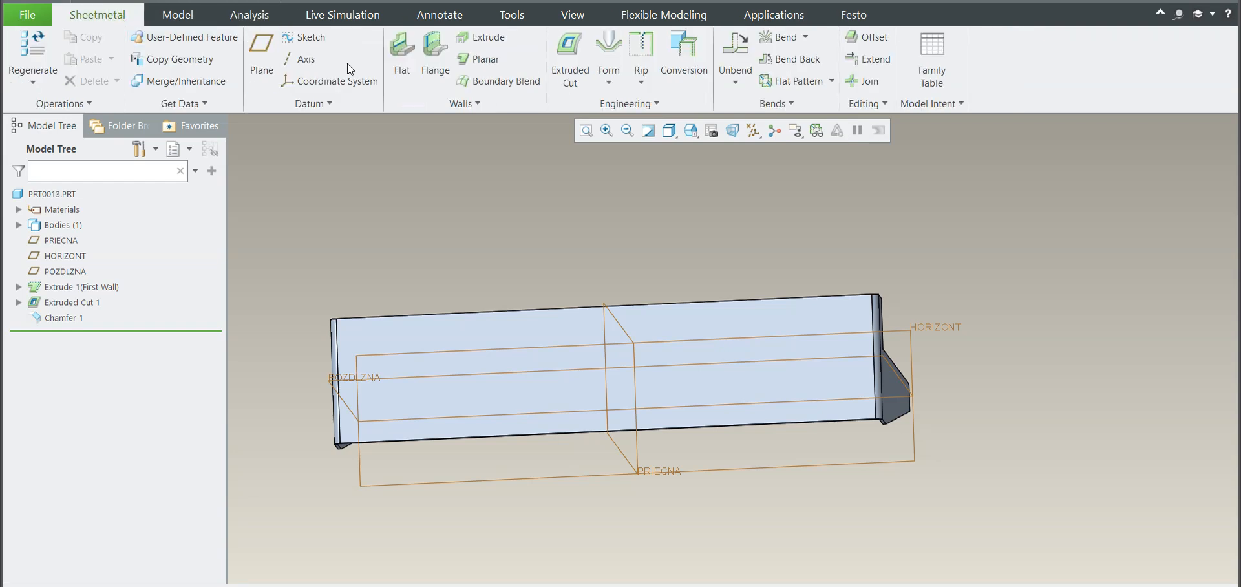
{"action": "left_click", "coordinate": [430, 62]}
{"action": "left_click", "coordinate": [789, 312]}
{"action": "scroll", "coordinate": [789, 312], "scroll_direction": "down", "scroll_amount": 6}
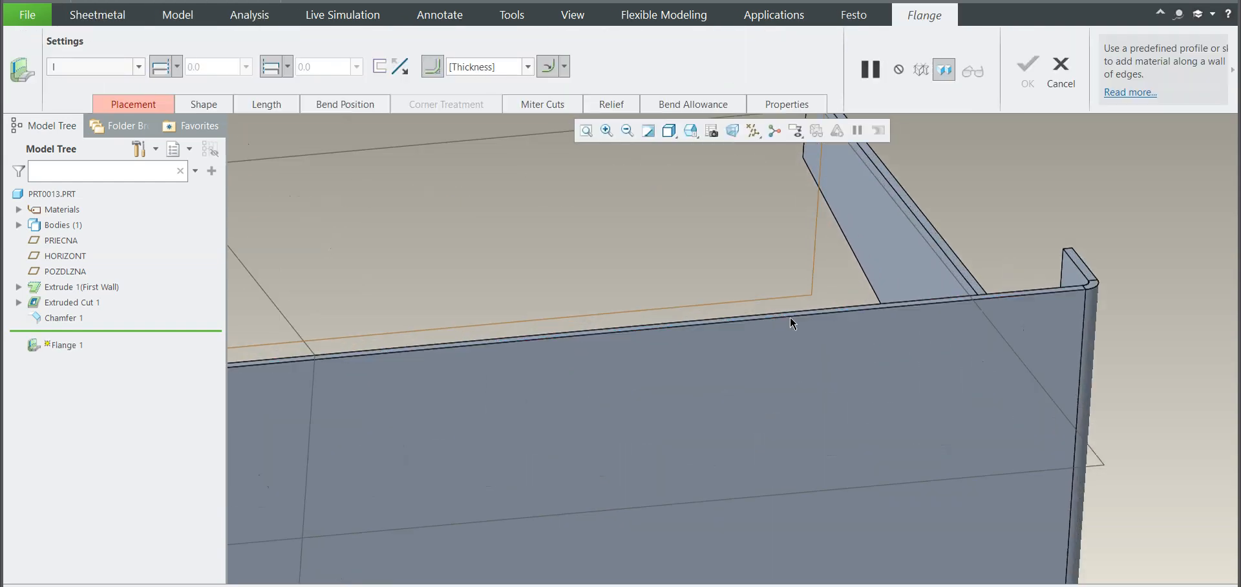
{"action": "left_click", "coordinate": [790, 306]}
{"action": "scroll", "coordinate": [712, 330], "scroll_direction": "up", "scroll_amount": 6}
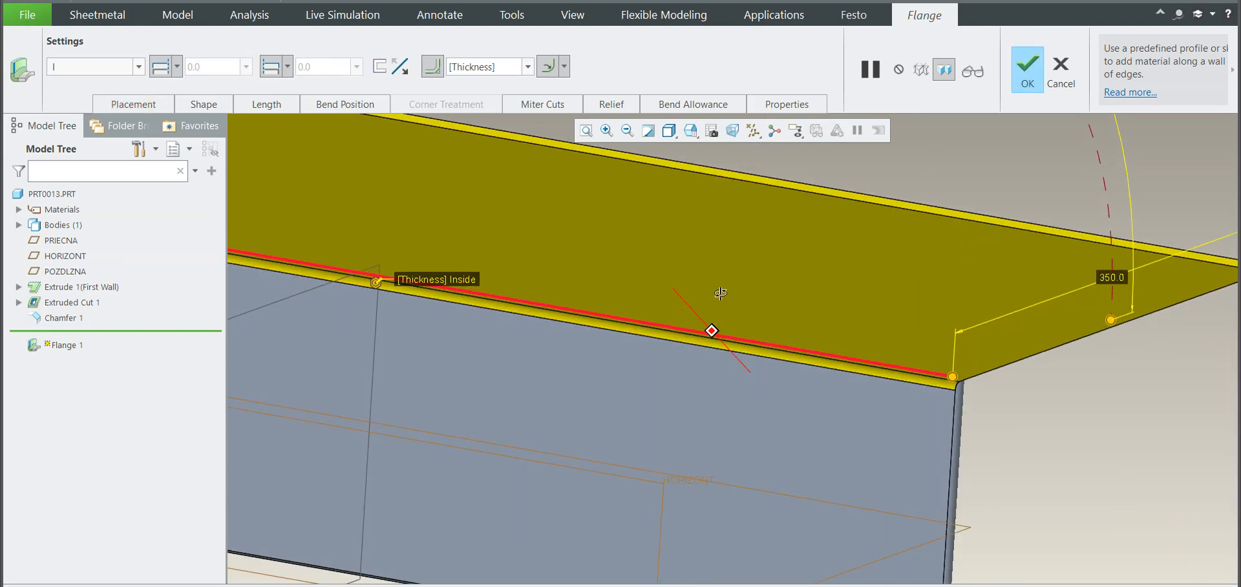
{"action": "middle_click", "coordinate": [439, 236]}
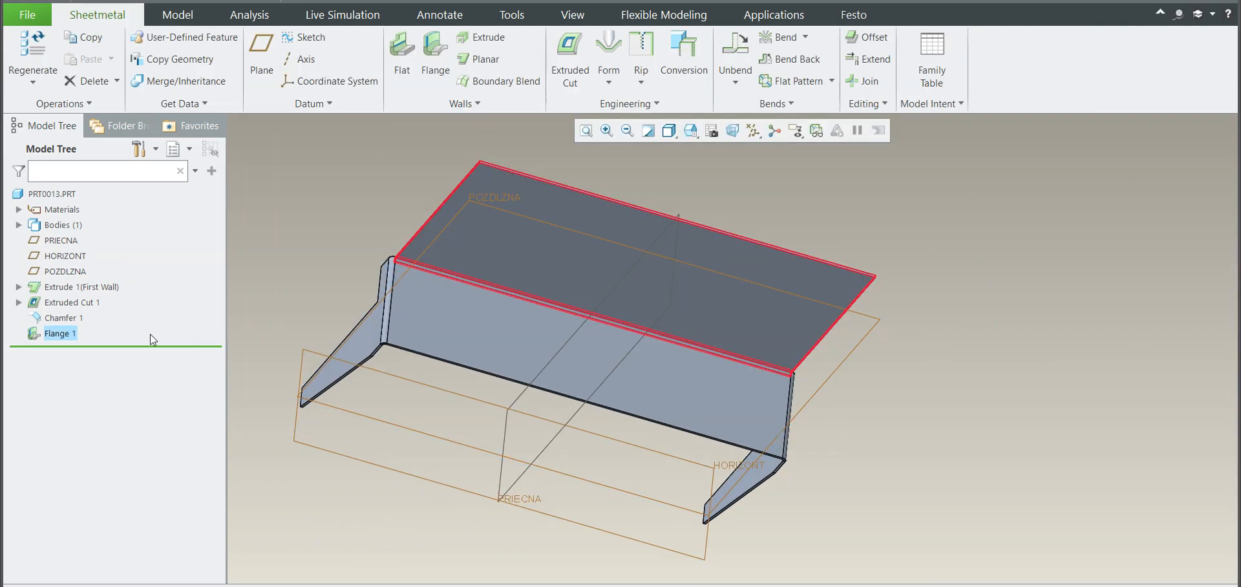
Step: Reopen the flange for editing and shorten it from one end of the edge with an offset of -574
{"action": "left_click", "coordinate": [94, 250]}
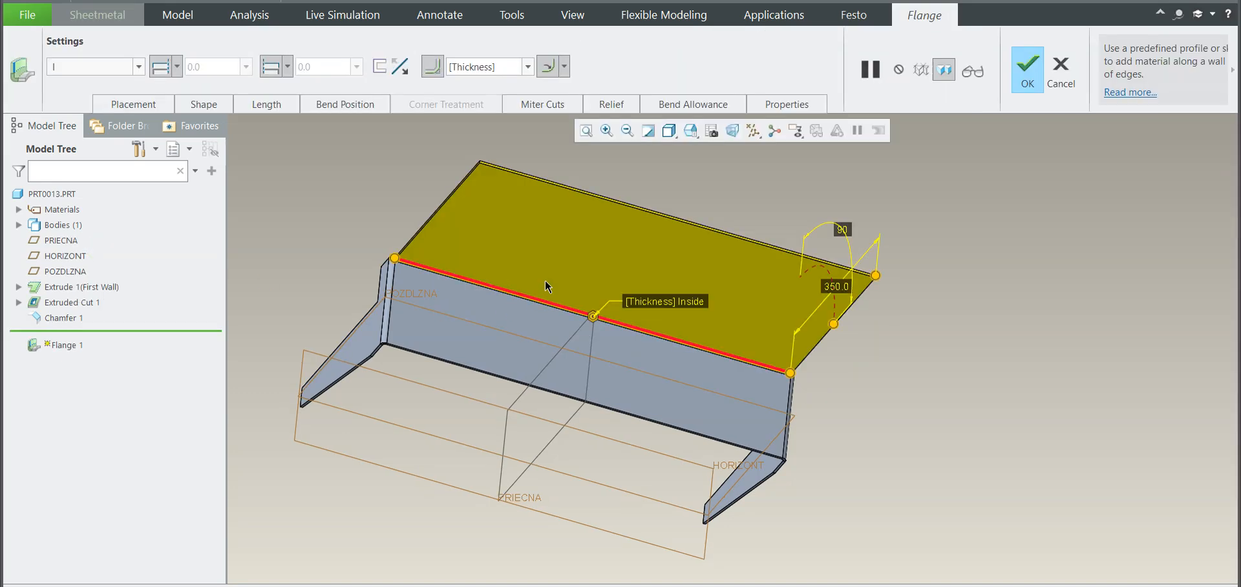
{"action": "left_click_drag", "start_coordinate": [394, 258], "coordinate": [495, 287]}
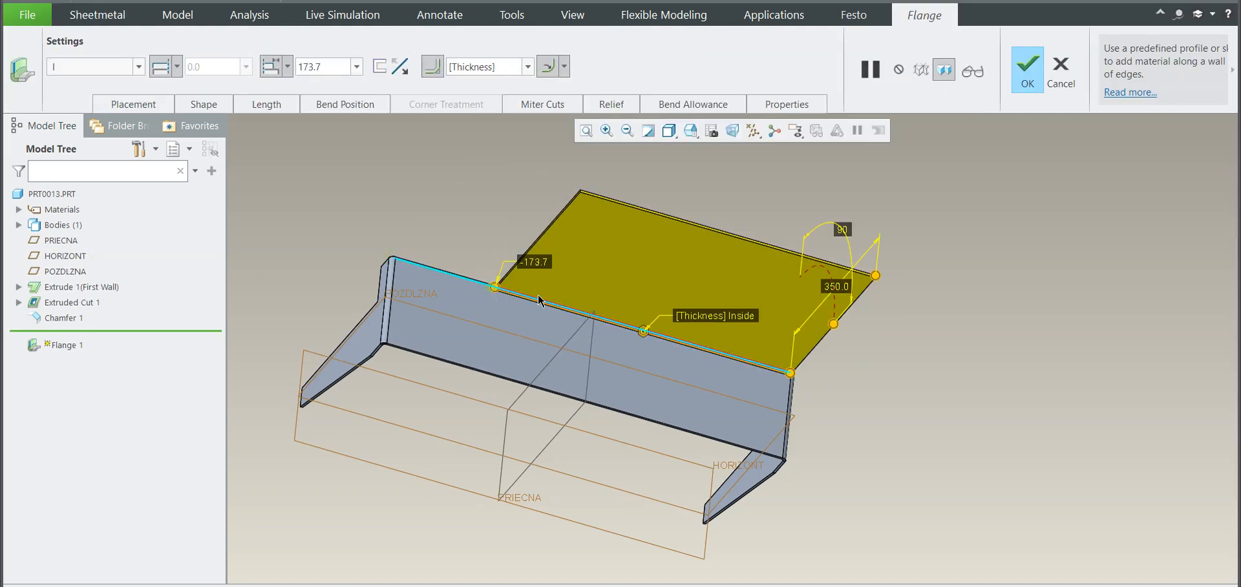
{"action": "type", "text": "-5"}
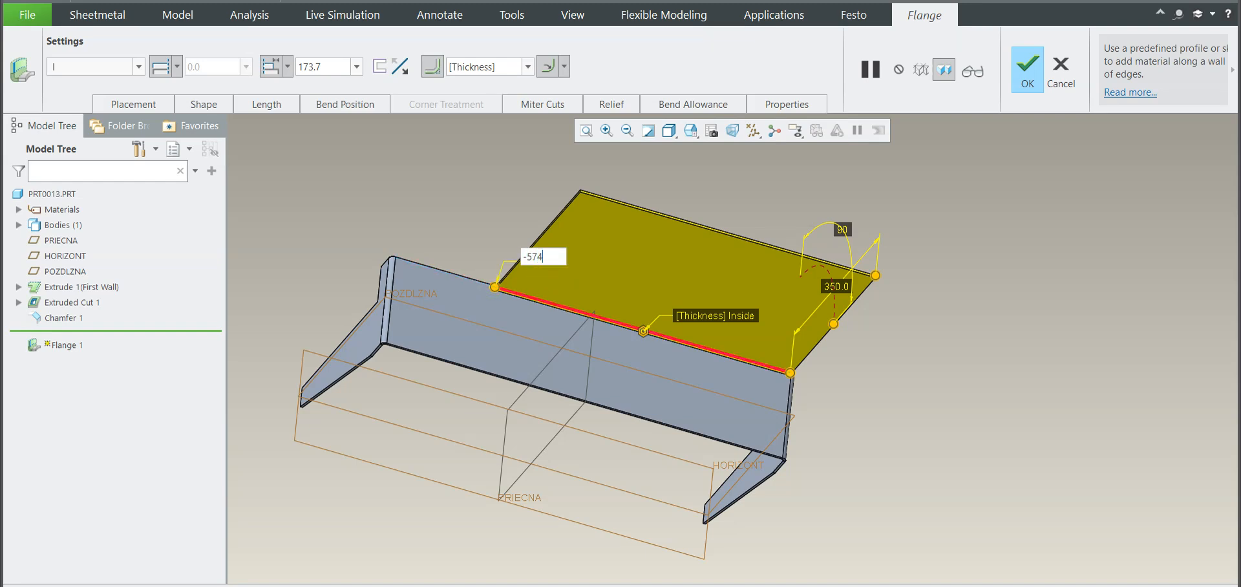
{"action": "type", "text": "74"}
{"action": "key", "text": "Return"}
Step: Pull in the flange's other end along the edge and set its offset to -60
{"action": "middle_click_drag", "start_coordinate": [625, 257], "coordinate": [800, 331]}
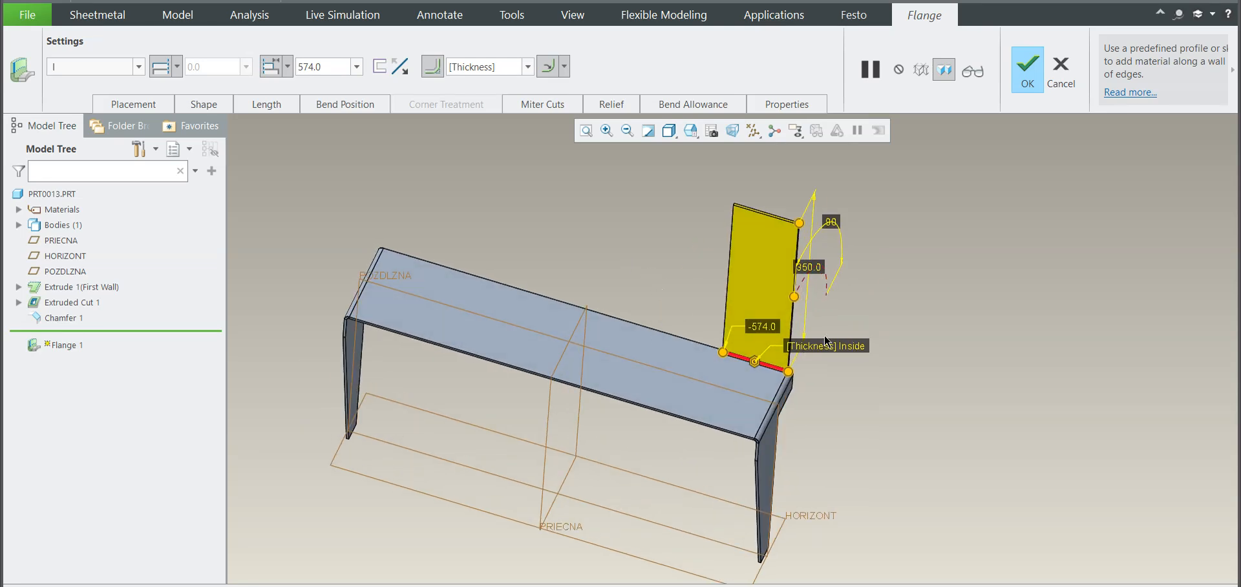
{"action": "scroll", "coordinate": [779, 394], "scroll_direction": "up", "scroll_amount": 3}
{"action": "left_click_drag", "start_coordinate": [727, 407], "coordinate": [688, 398]}
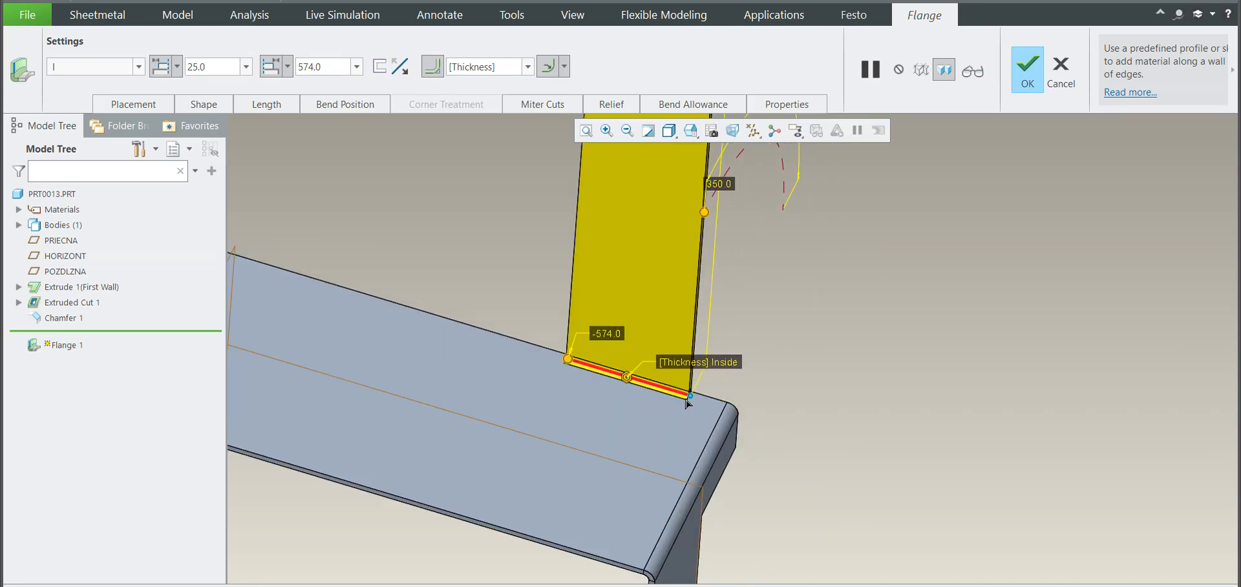
{"action": "scroll", "coordinate": [753, 333], "scroll_direction": "down", "scroll_amount": 3}
{"action": "middle_click_drag", "start_coordinate": [758, 337], "coordinate": [762, 346]}
{"action": "scroll", "coordinate": [750, 355], "scroll_direction": "up", "scroll_amount": 3}
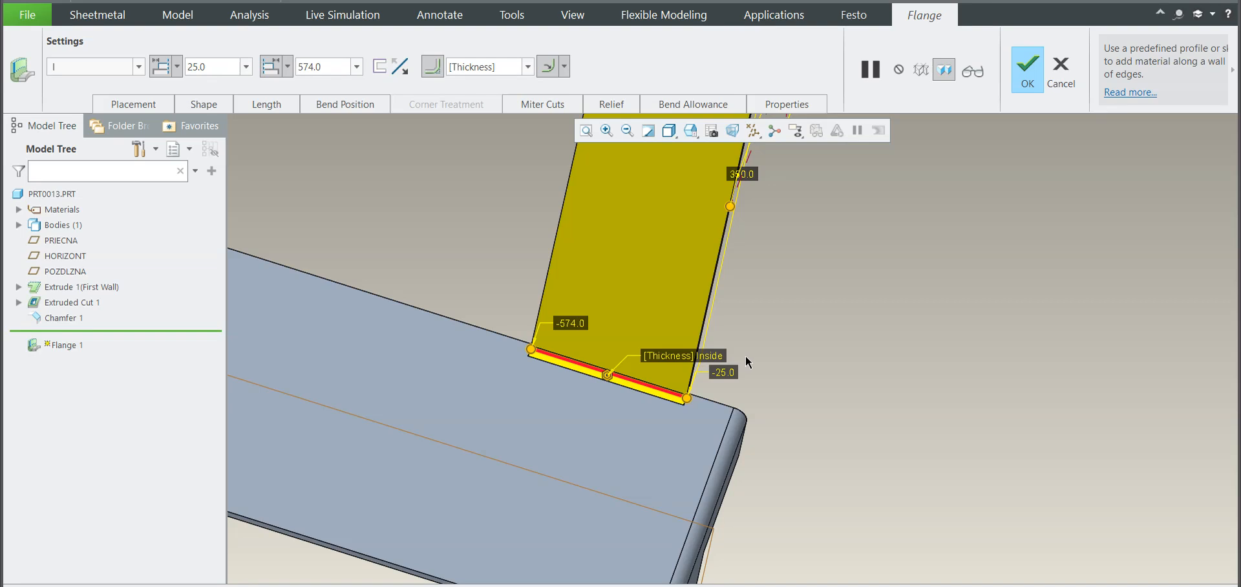
{"action": "double_click", "coordinate": [728, 371]}
{"action": "type", "text": "-60"}
{"action": "key", "text": "Return"}
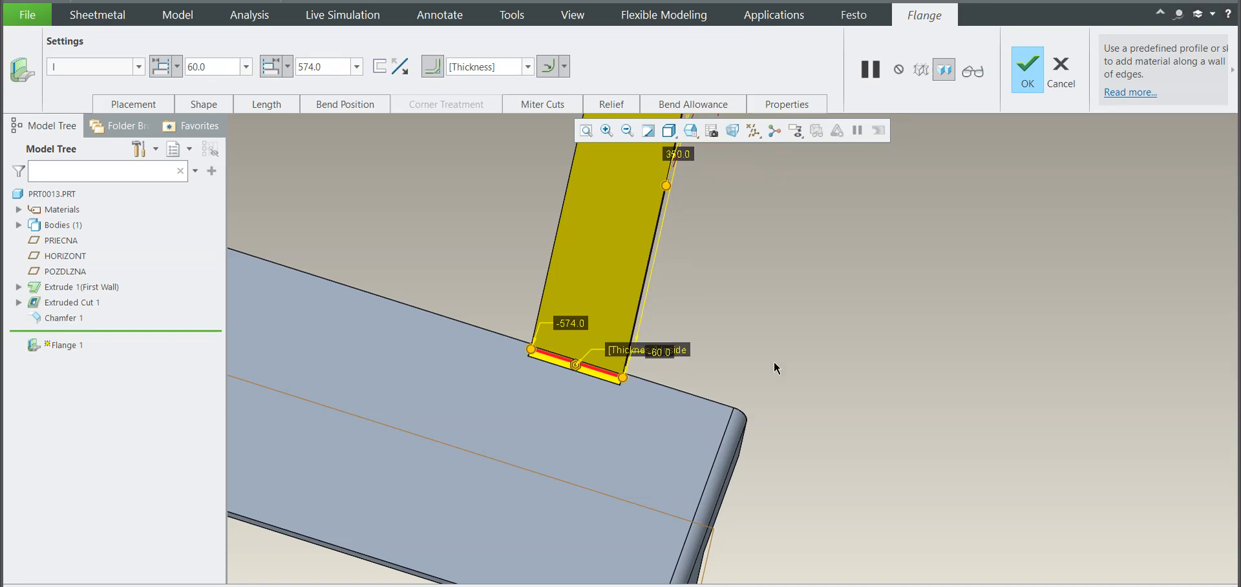
Step: Set the flange's length to 30
{"action": "scroll", "coordinate": [776, 368], "scroll_direction": "down", "scroll_amount": 3}
{"action": "double_click", "coordinate": [730, 242]}
{"action": "type", "text": "30"}
{"action": "key", "text": "Return"}
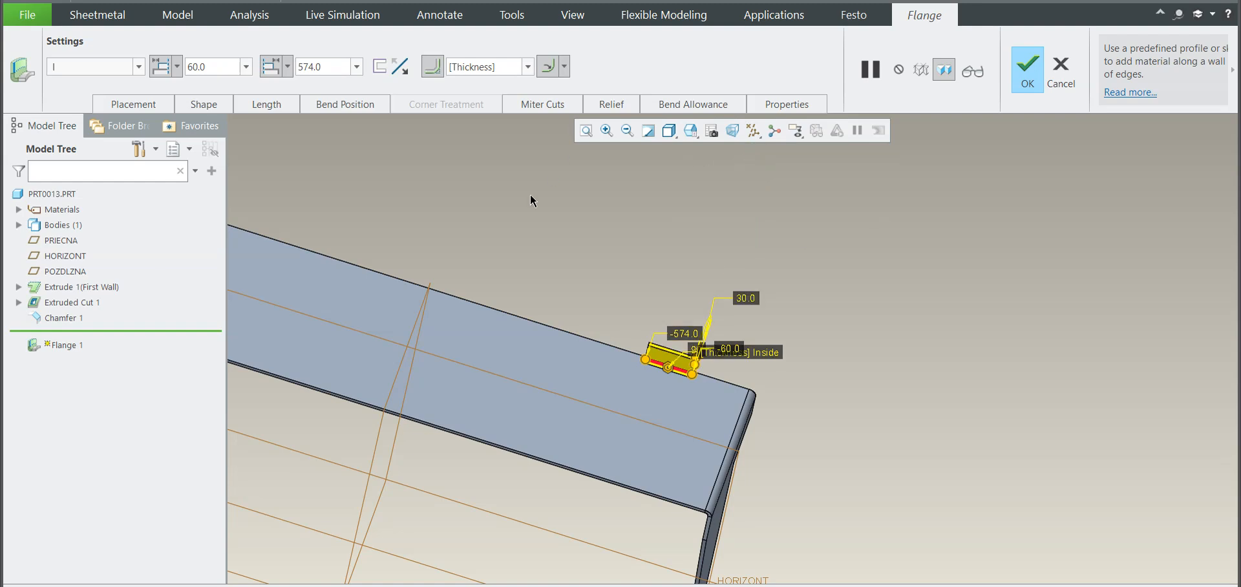
Step: Define a corner relief with relief geometry for the flange and set its type to Obround
{"action": "middle_click_drag", "start_coordinate": [665, 282], "coordinate": [762, 357]}
{"action": "scroll", "coordinate": [662, 319], "scroll_direction": "down", "scroll_amount": 5}
{"action": "scroll", "coordinate": [670, 353], "scroll_direction": "up", "scroll_amount": 7}
{"action": "mouse_move", "coordinate": [651, 338]}
{"action": "middle_mouse_down"}
{"action": "mouse_move", "coordinate": [640, 361]}
{"action": "mouse_move", "coordinate": [657, 369]}
{"action": "mouse_move", "coordinate": [646, 352]}
{"action": "middle_mouse_up"}
{"action": "left_click", "coordinate": [614, 104]}
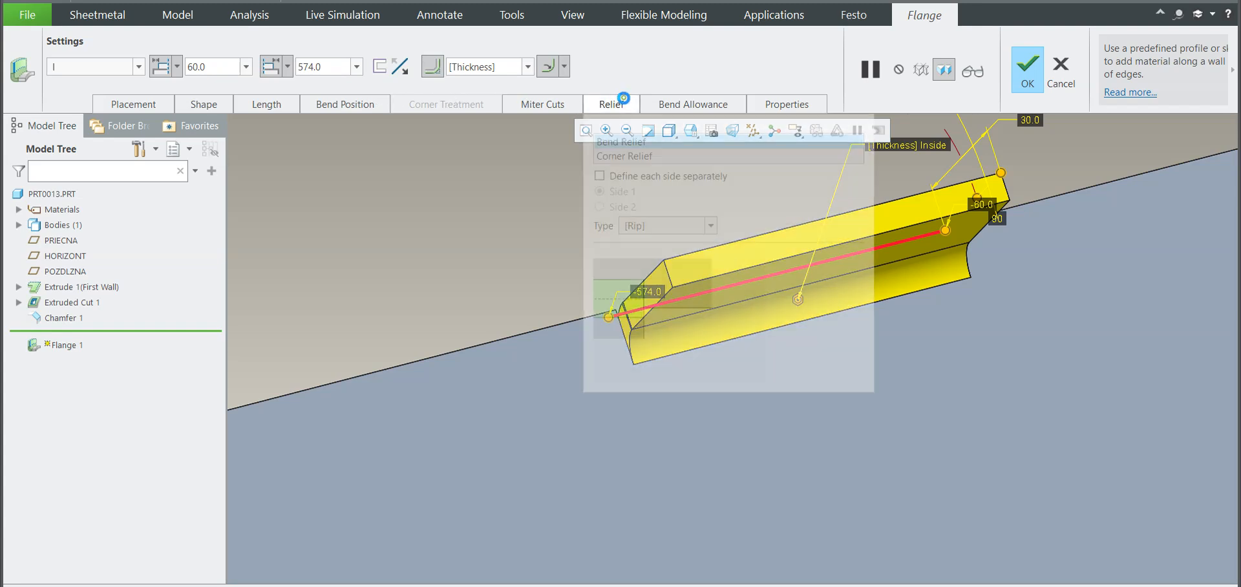
{"action": "scroll", "coordinate": [928, 413], "scroll_direction": "down", "scroll_amount": 5}
{"action": "middle_click_drag", "start_coordinate": [928, 413], "coordinate": [925, 388]}
{"action": "scroll", "coordinate": [924, 388], "scroll_direction": "up", "scroll_amount": 5}
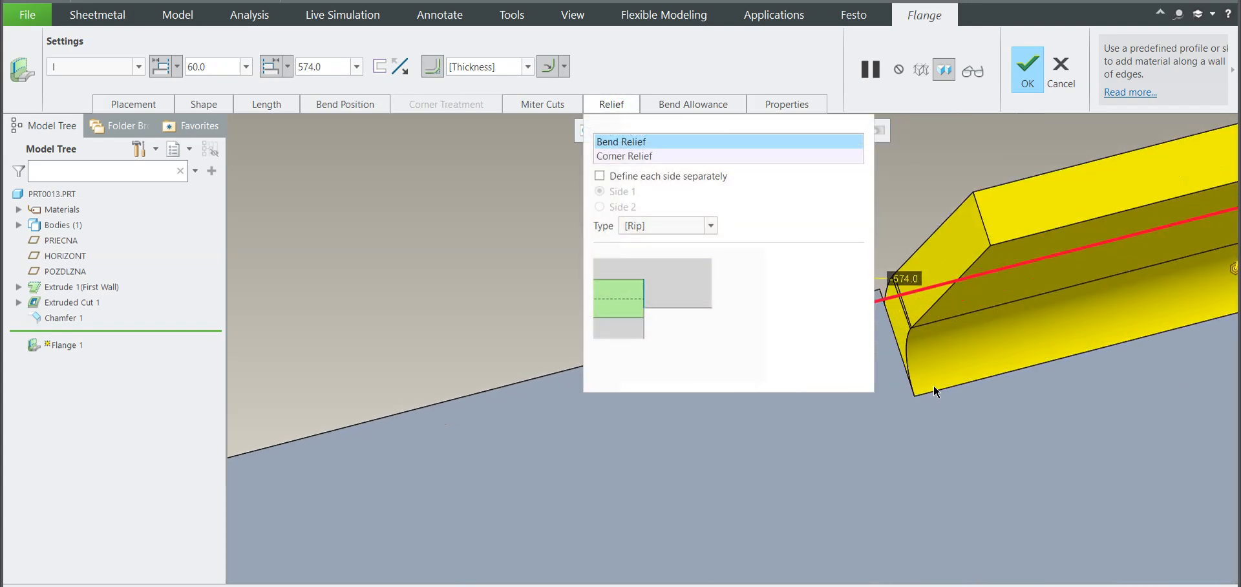
{"action": "left_click", "coordinate": [625, 157]}
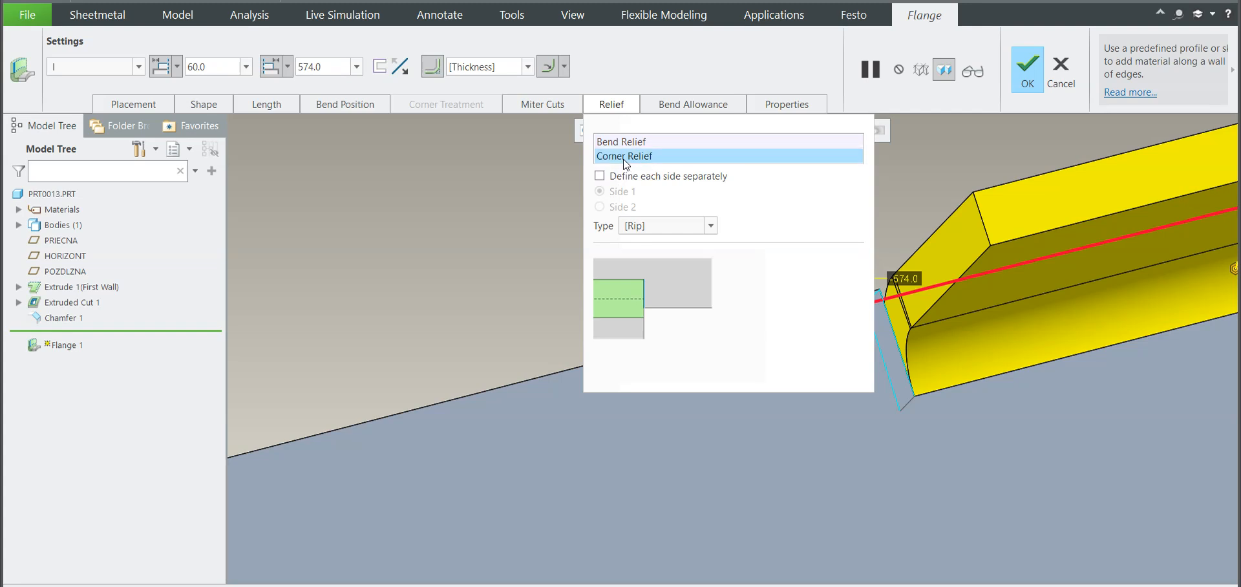
{"action": "left_click", "coordinate": [672, 240]}
{"action": "left_click", "coordinate": [678, 222]}
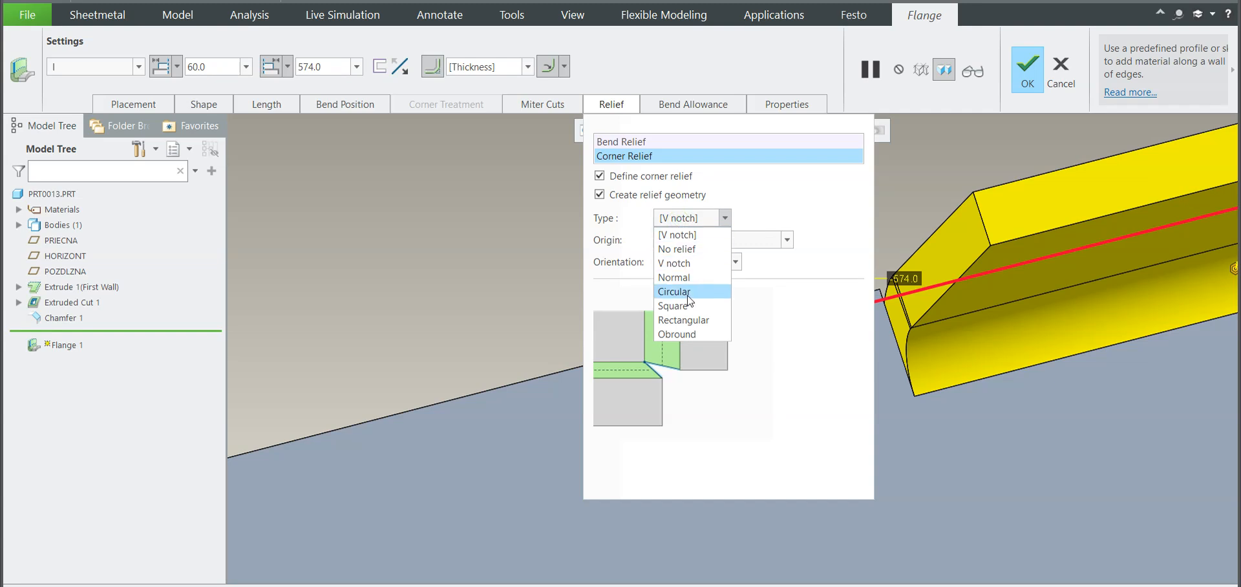
{"action": "left_click", "coordinate": [690, 299]}
{"action": "left_click", "coordinate": [684, 245]}
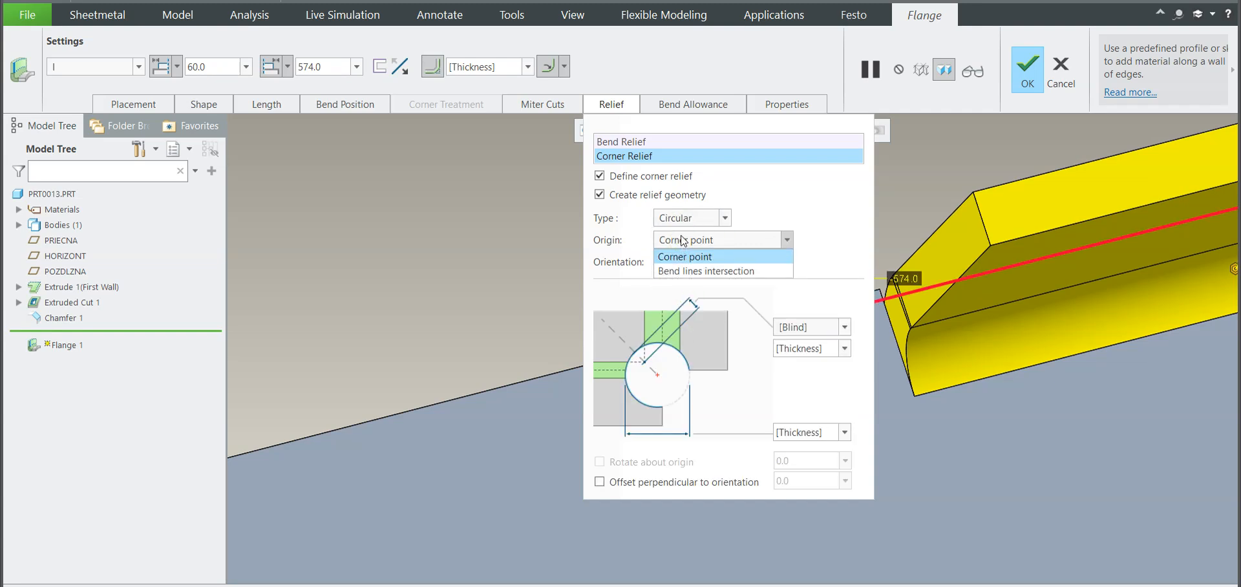
{"action": "left_click", "coordinate": [684, 218]}
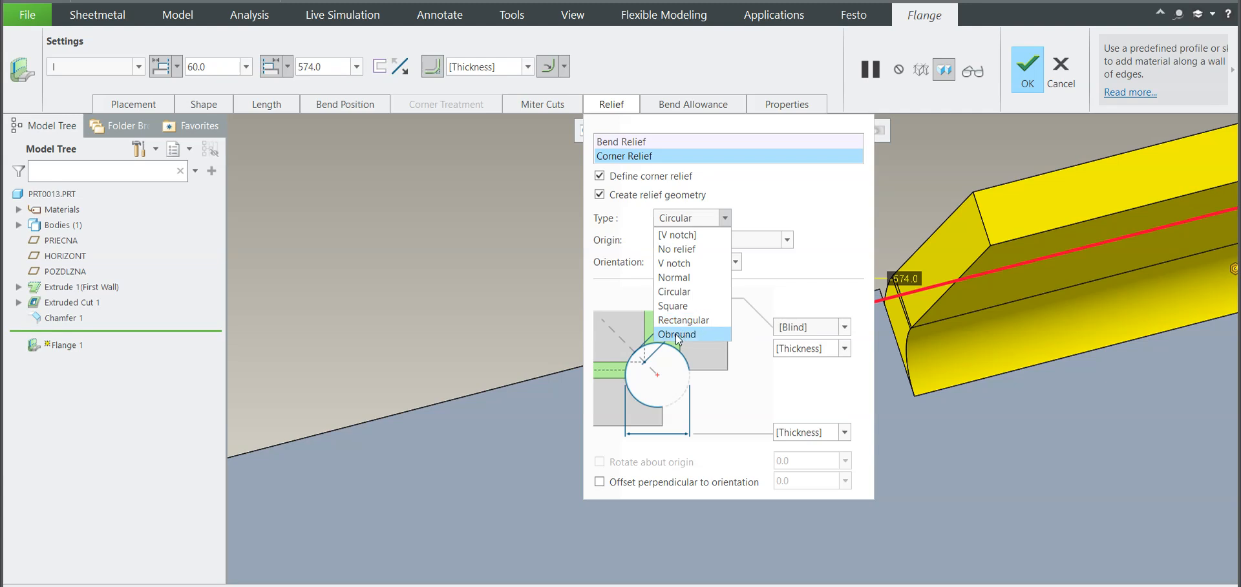
{"action": "left_click", "coordinate": [677, 334]}
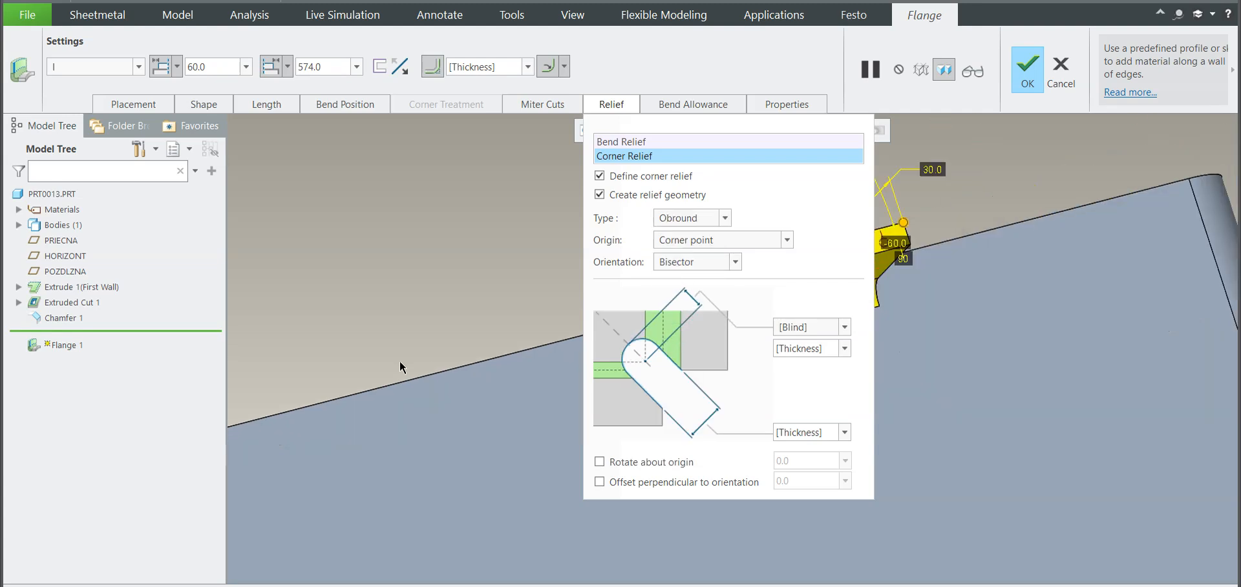
Step: Set the obround corner relief's width to 10 and accept the flange edits
{"action": "scroll", "coordinate": [1092, 406], "scroll_direction": "up", "scroll_amount": 4}
{"action": "scroll", "coordinate": [1030, 374], "scroll_direction": "down", "scroll_amount": 3}
{"action": "scroll", "coordinate": [1118, 365], "scroll_direction": "up", "scroll_amount": 3}
{"action": "scroll", "coordinate": [991, 373], "scroll_direction": "down", "scroll_amount": 5}
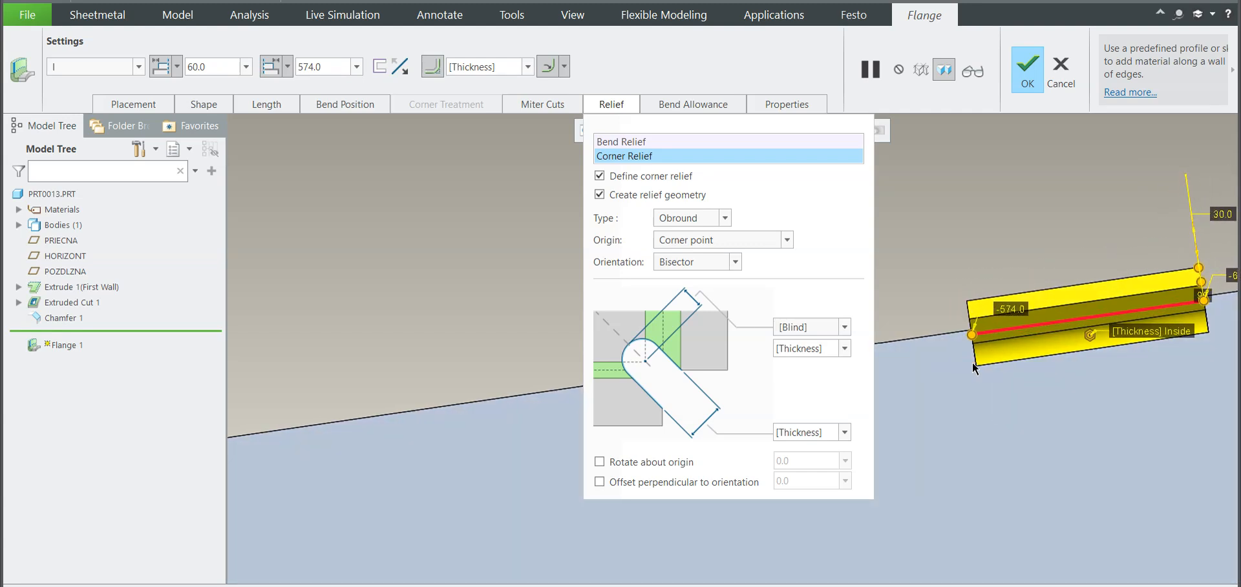
{"action": "left_click", "coordinate": [802, 352]}
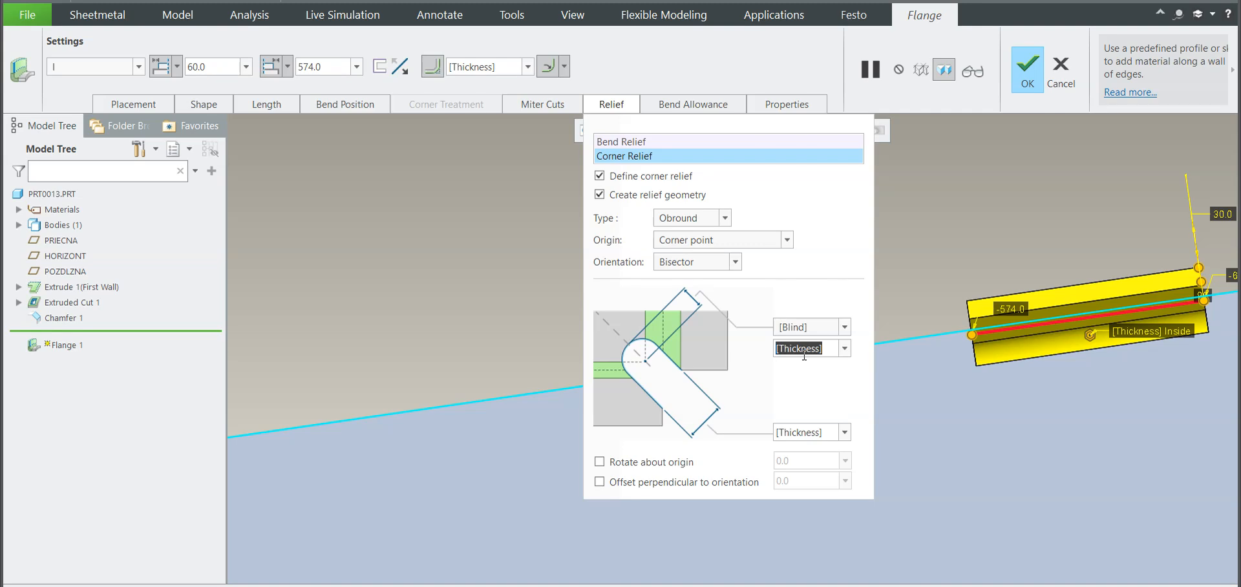
{"action": "left_click", "coordinate": [792, 435]}
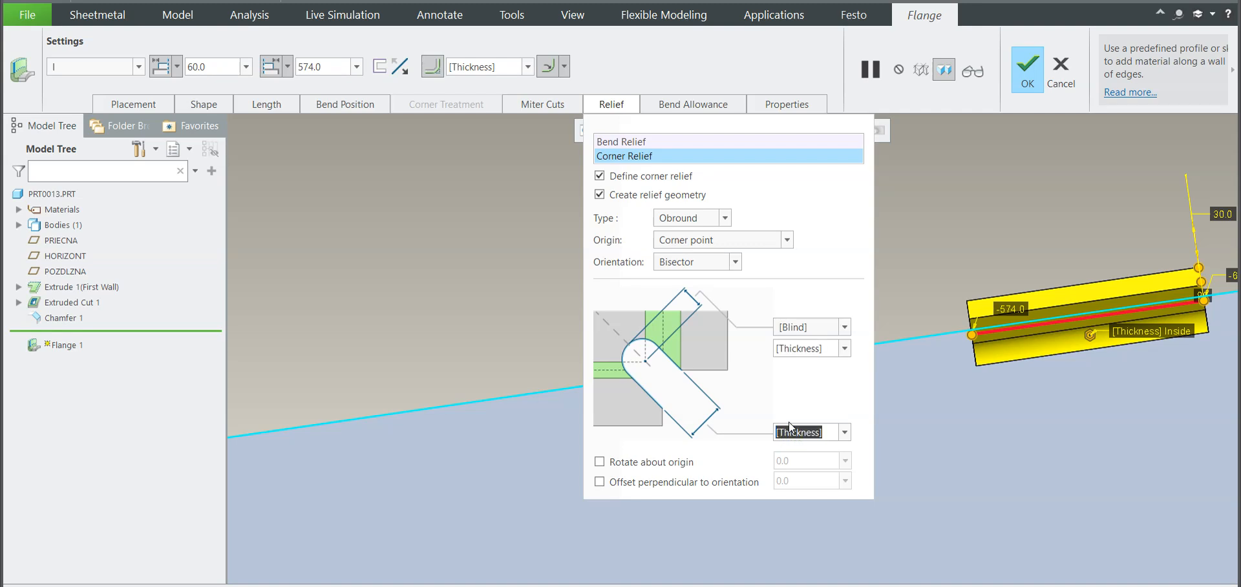
{"action": "type", "text": "10"}
{"action": "key", "text": "Return"}
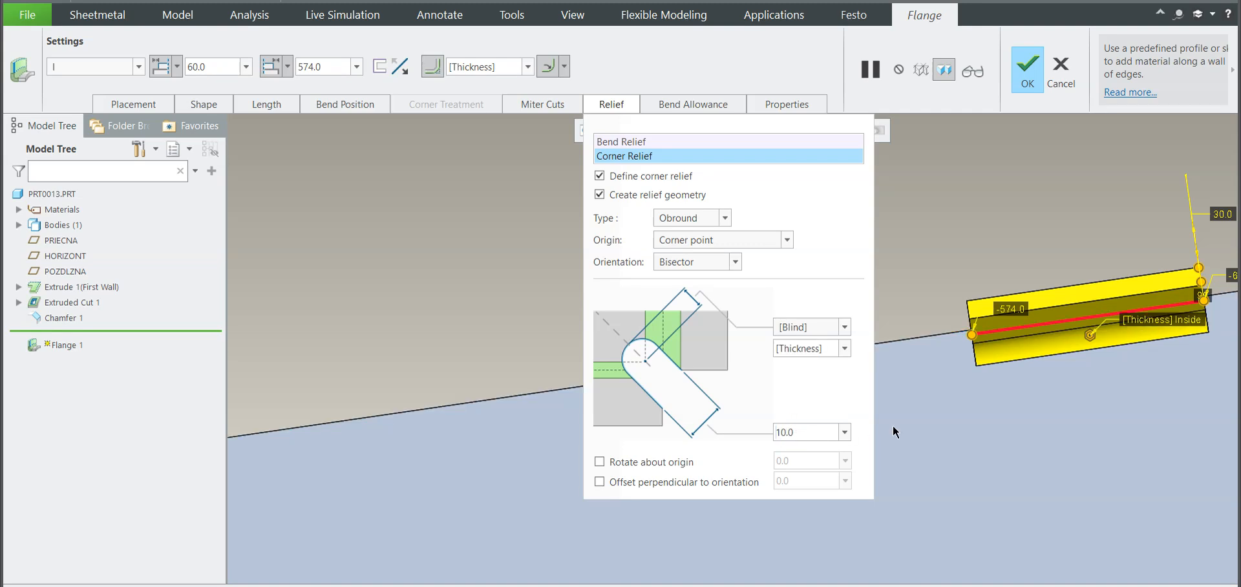
{"action": "scroll", "coordinate": [948, 343], "scroll_direction": "up", "scroll_amount": 3}
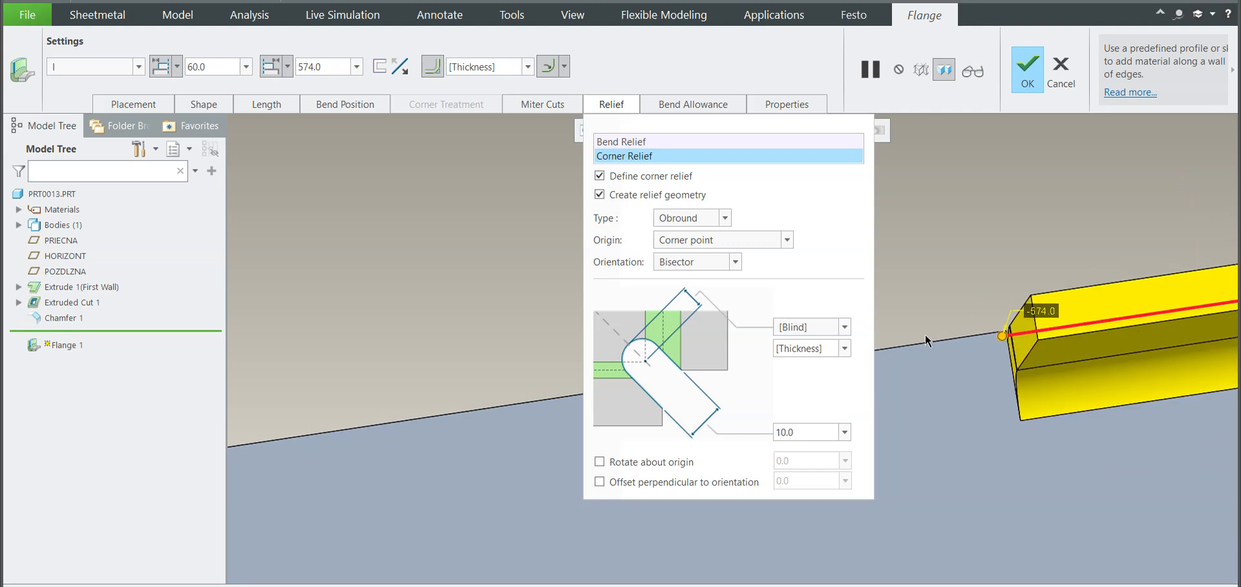
{"action": "middle_click_drag", "start_coordinate": [948, 351], "coordinate": [891, 372]}
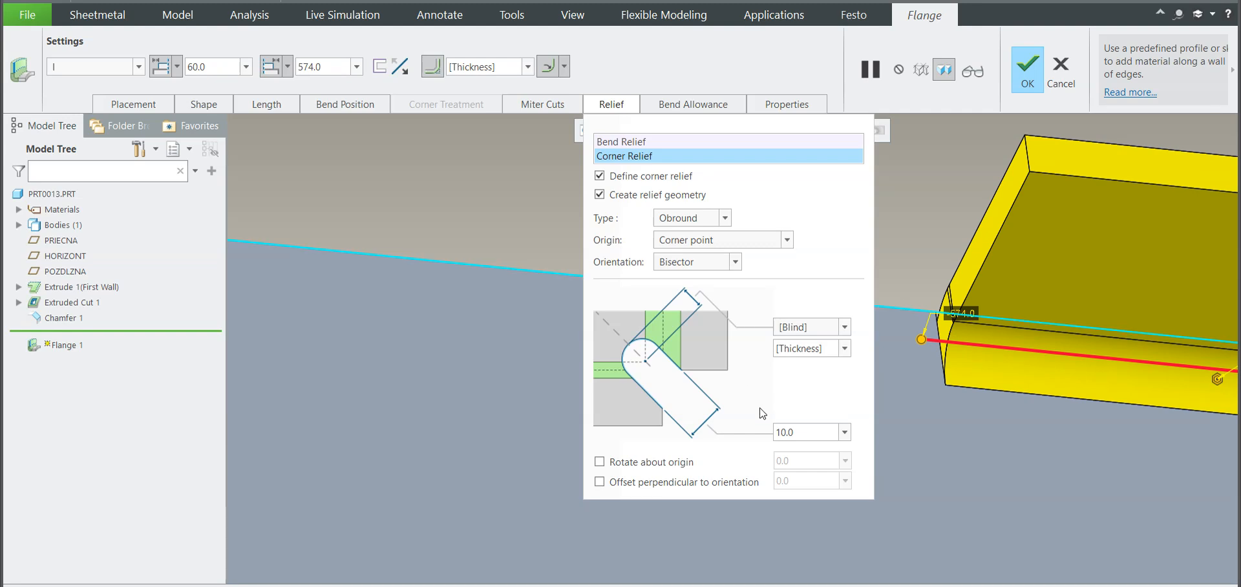
{"action": "left_click", "coordinate": [808, 327]}
{"action": "left_click", "coordinate": [808, 329]}
{"action": "scroll", "coordinate": [878, 358], "scroll_direction": "down", "scroll_amount": 4}
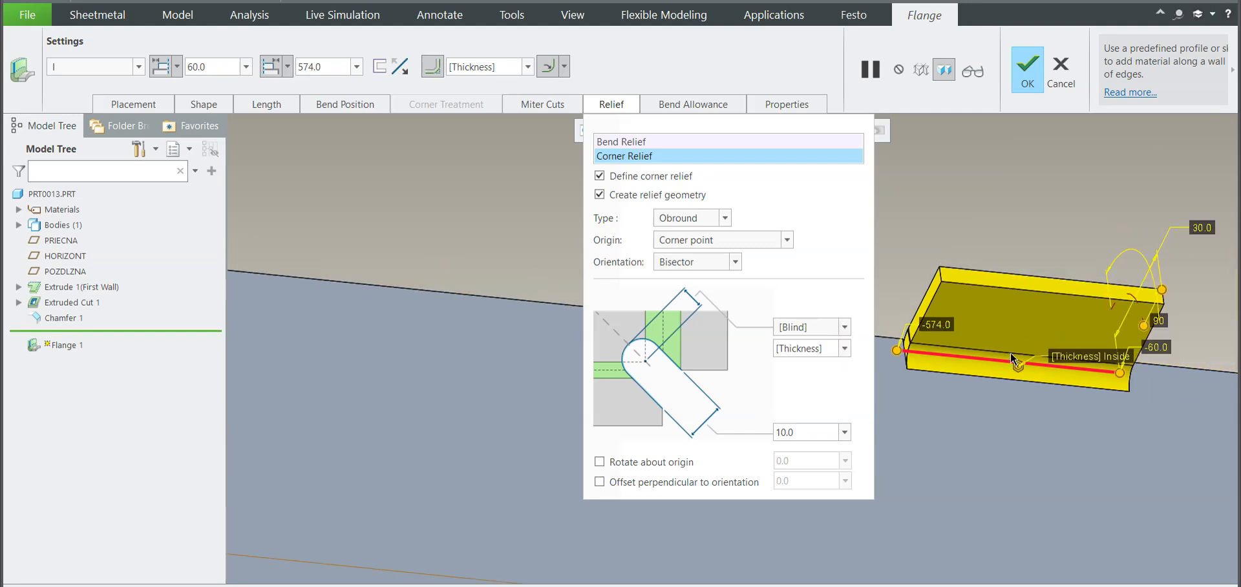
{"action": "left_click", "coordinate": [1022, 73]}
Step: Examine the finished flange's bend and both of its ends for the relief cut
{"action": "middle_click_drag", "start_coordinate": [918, 253], "coordinate": [920, 420], "text": "ctrl"}
{"action": "scroll", "coordinate": [922, 420], "scroll_direction": "up", "scroll_amount": 3}
{"action": "scroll", "coordinate": [925, 246], "scroll_direction": "down", "scroll_amount": 4}
{"action": "middle_click_drag", "start_coordinate": [932, 359], "coordinate": [883, 181]}
{"action": "scroll", "coordinate": [880, 269], "scroll_direction": "up", "scroll_amount": 3}
{"action": "middle_click_drag", "start_coordinate": [862, 287], "coordinate": [852, 282]}
{"action": "left_click", "coordinate": [853, 286]}
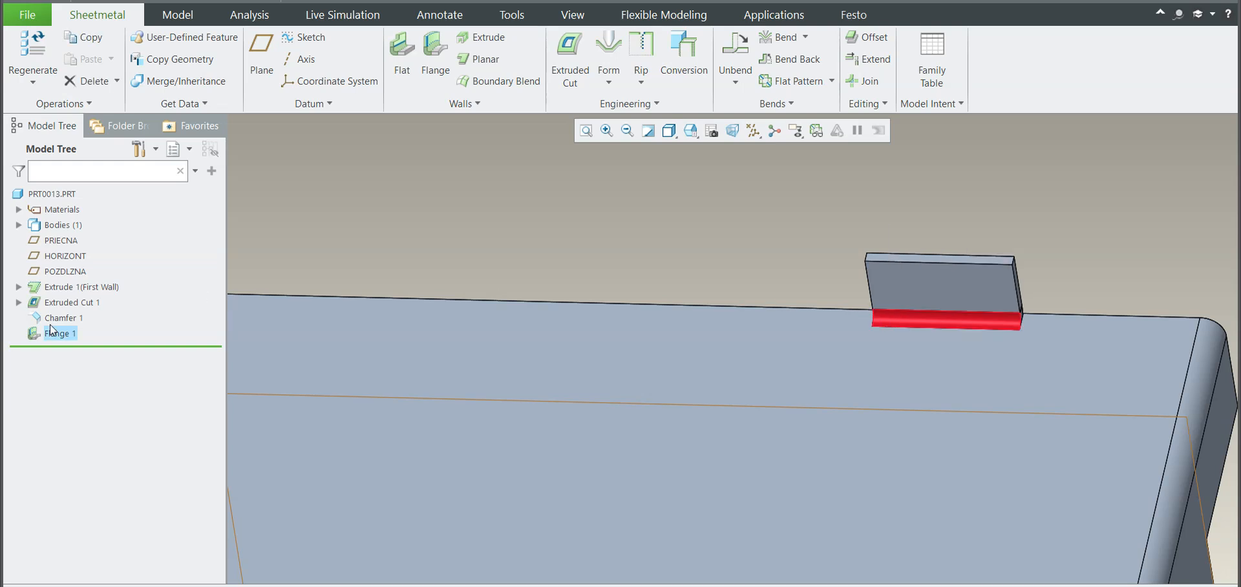
Step: Reopen the flange for editing and check its miter cut and corner relief settings
{"action": "left_click", "coordinate": [58, 333]}
{"action": "left_click", "coordinate": [81, 253]}
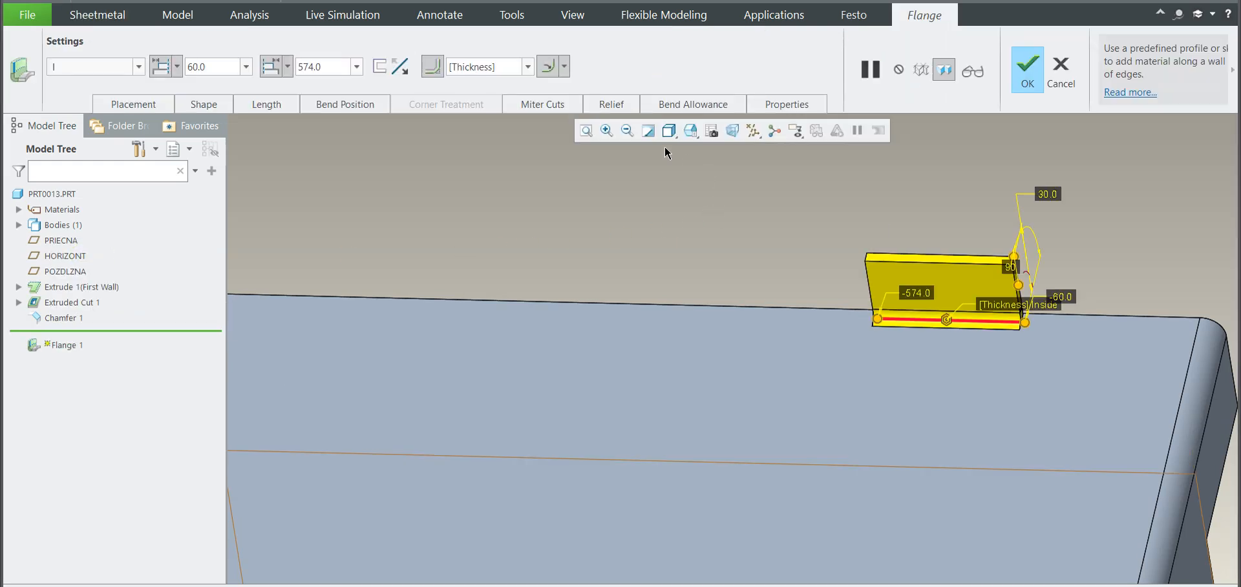
{"action": "left_click", "coordinate": [541, 107]}
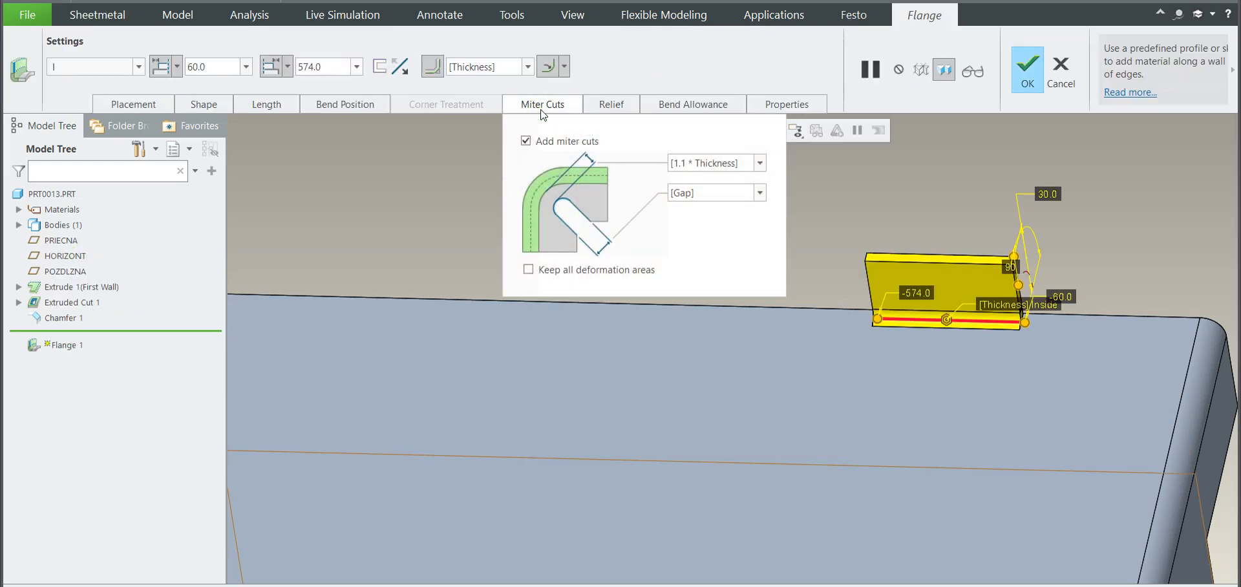
{"action": "left_click", "coordinate": [542, 110]}
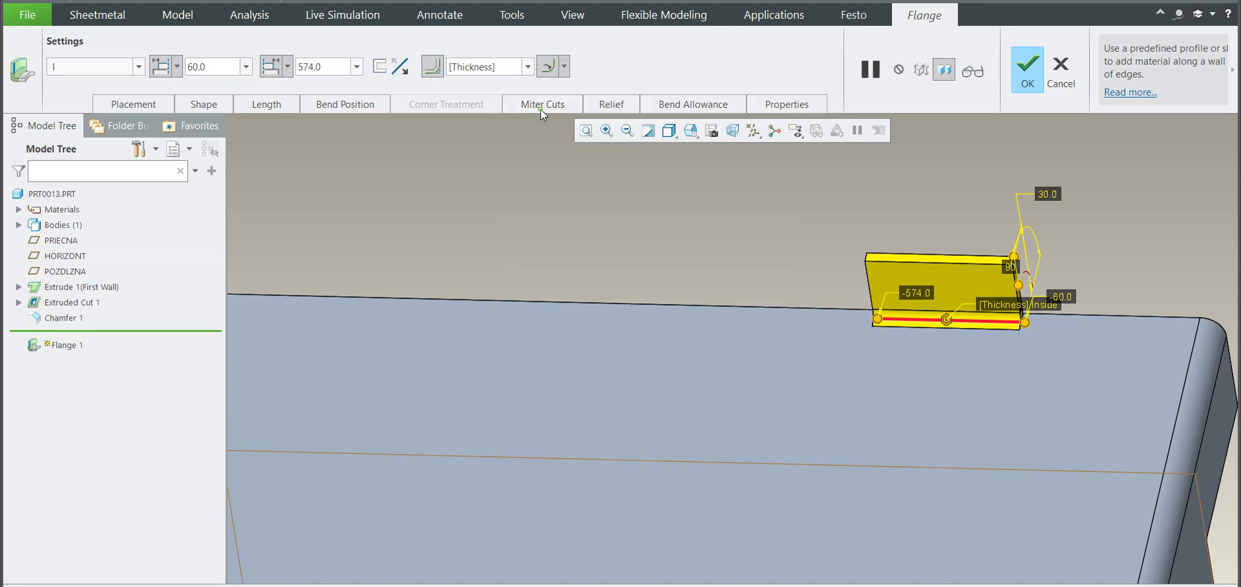
{"action": "left_click", "coordinate": [611, 107]}
{"action": "left_click", "coordinate": [630, 157]}
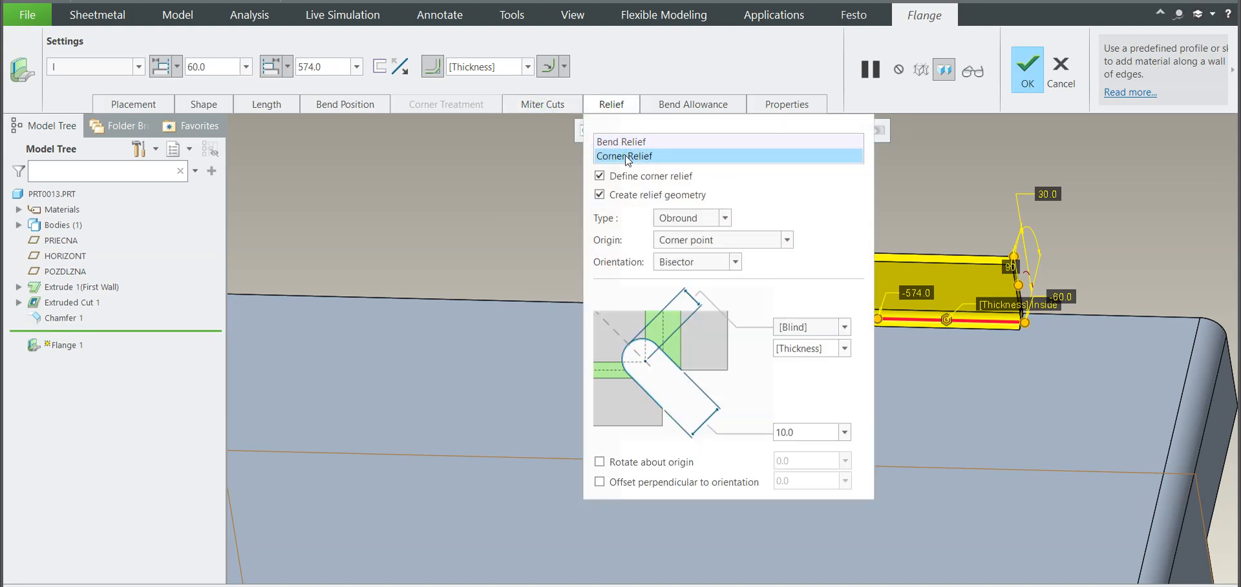
Step: Change the flange's bend relief type to Obround and set the relief width to 10
{"action": "left_click", "coordinate": [626, 143]}
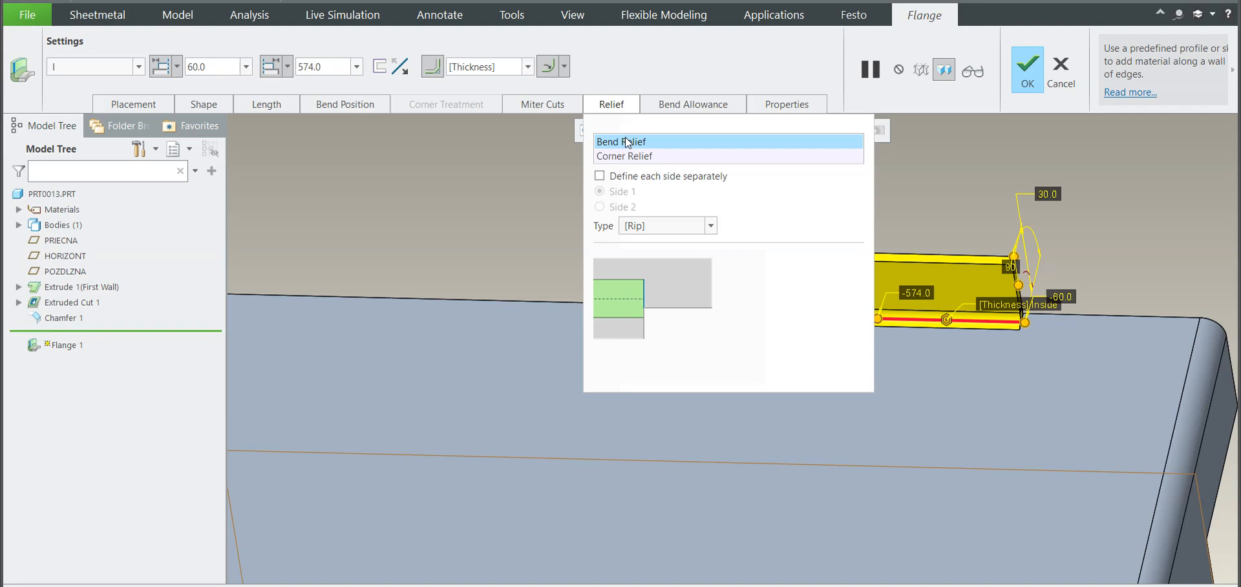
{"action": "left_click", "coordinate": [641, 226]}
{"action": "left_click", "coordinate": [643, 299]}
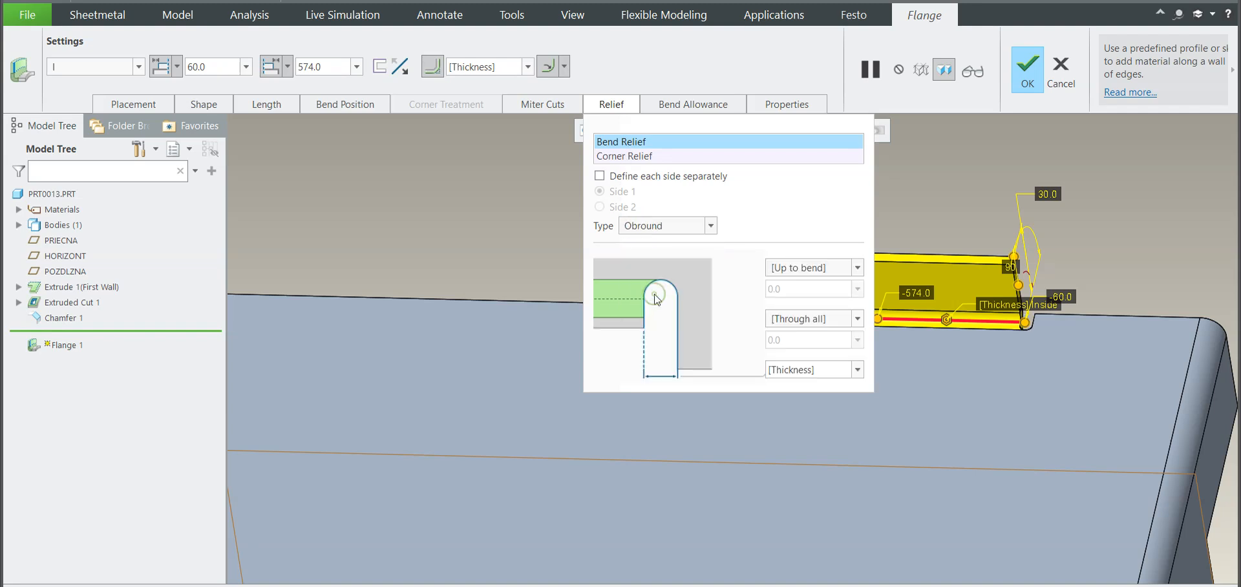
{"action": "left_click", "coordinate": [800, 362]}
{"action": "type", "text": "10"}
{"action": "key", "text": "Return"}
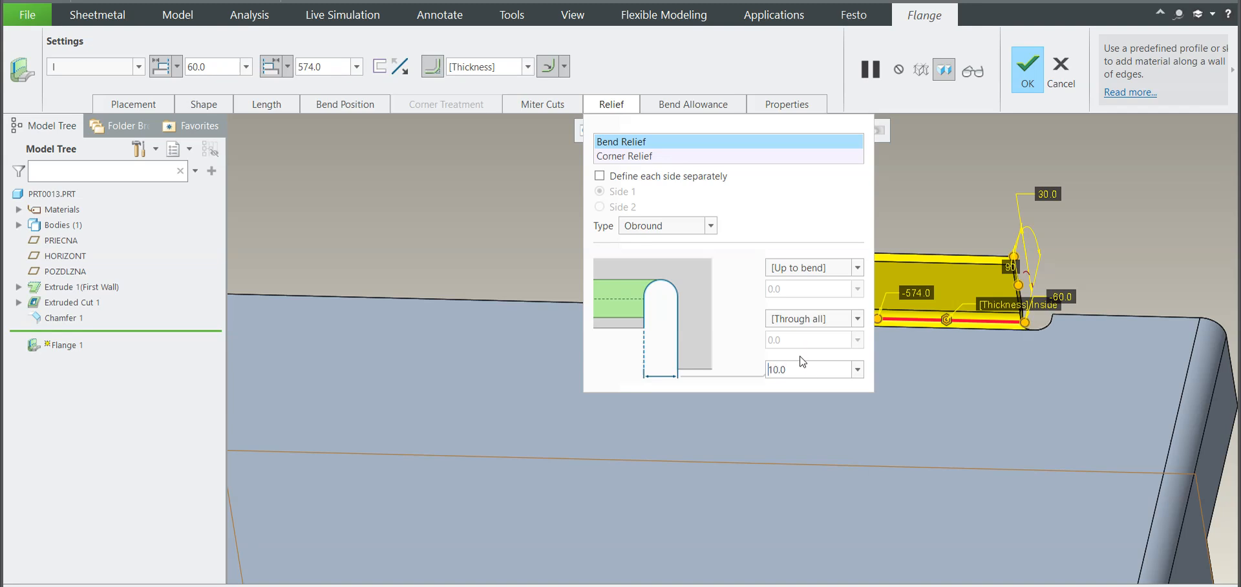
Step: Set the flange's obround bend relief width to 5 and accept the flange changes
{"action": "left_click_drag", "start_coordinate": [788, 371], "coordinate": [769, 369]}
{"action": "type", "text": "5"}
{"action": "key", "text": "Return"}
{"action": "left_click", "coordinate": [1024, 82]}
Step: Start a direction pattern of the flange along the top wall's long edge with a spacing of 195
{"action": "middle_click_drag", "start_coordinate": [936, 263], "coordinate": [706, 326]}
{"action": "scroll", "coordinate": [860, 305], "scroll_direction": "down", "scroll_amount": 4}
{"action": "scroll", "coordinate": [722, 245], "scroll_direction": "up", "scroll_amount": 4}
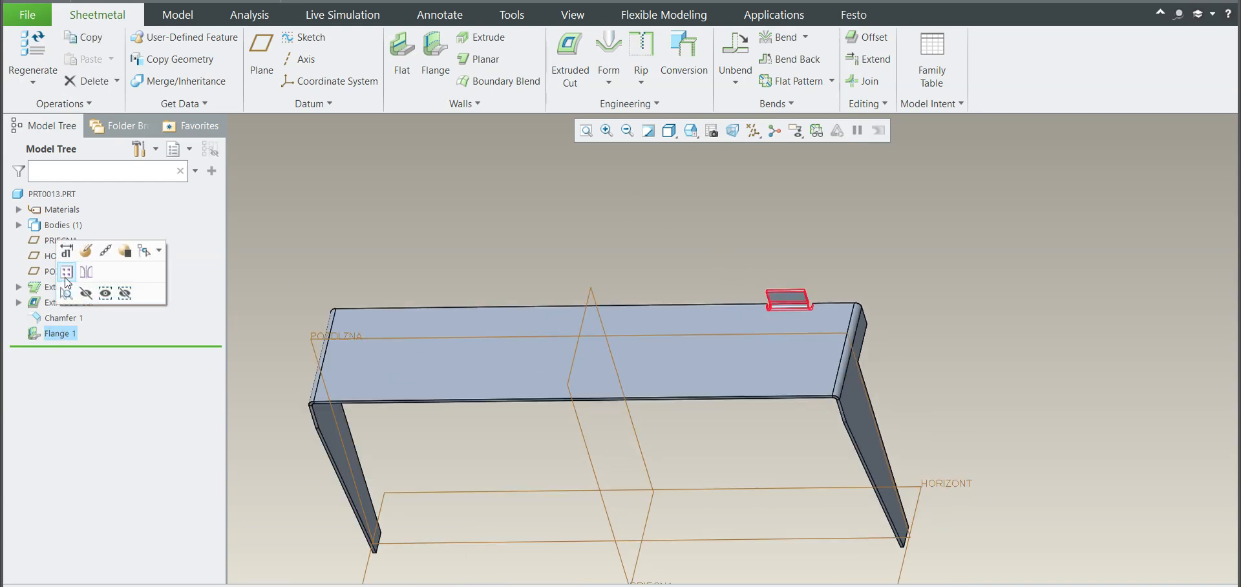
{"action": "left_click", "coordinate": [65, 277]}
{"action": "left_click", "coordinate": [627, 305]}
{"action": "middle_click_drag", "start_coordinate": [645, 260], "coordinate": [782, 300]}
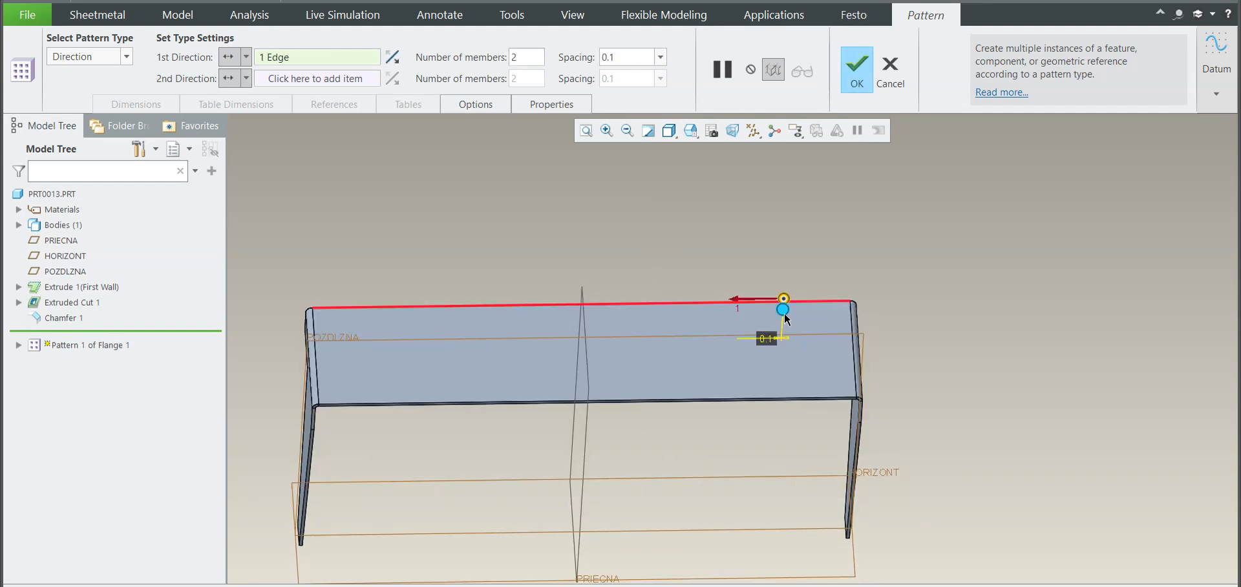
{"action": "left_click_drag", "start_coordinate": [782, 310], "coordinate": [619, 311]}
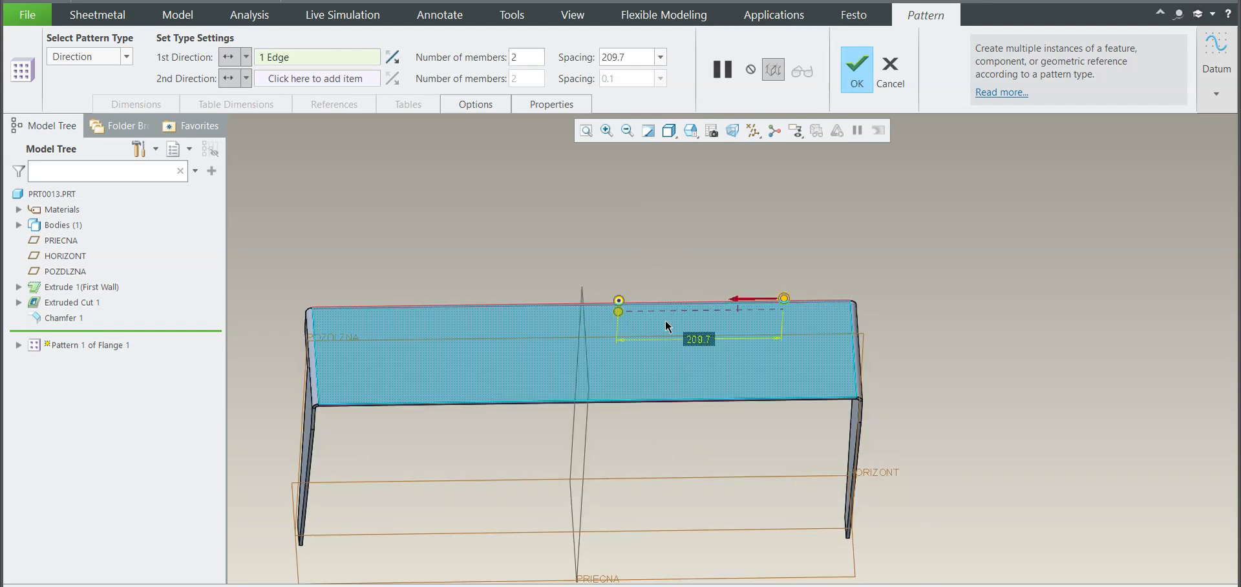
{"action": "double_click", "coordinate": [702, 339]}
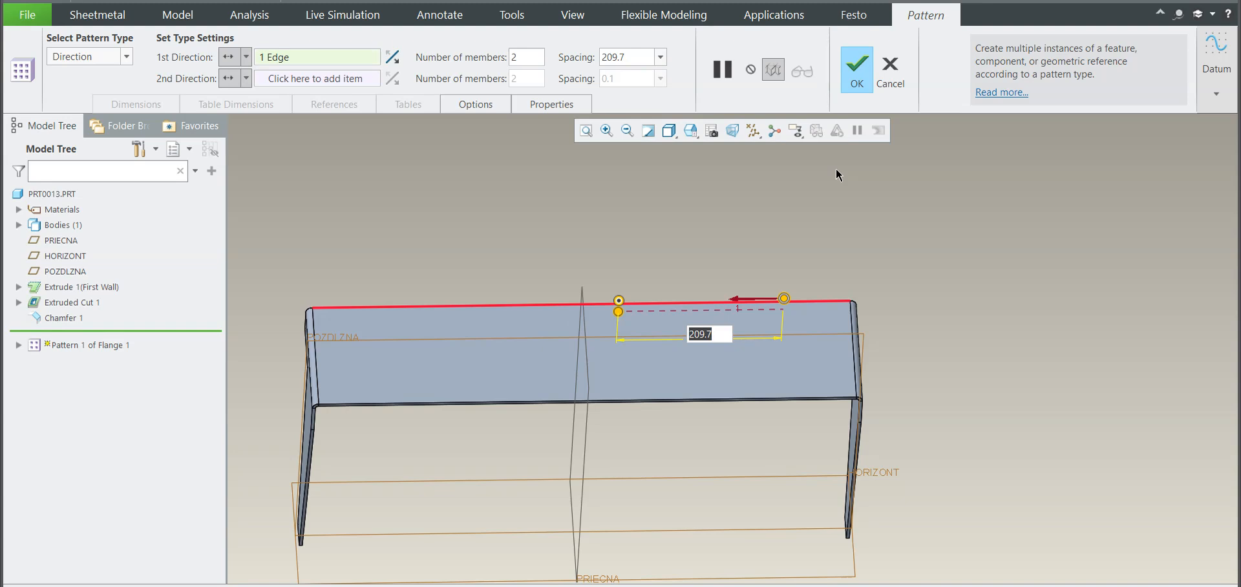
{"action": "type", "text": "195"}
{"action": "key", "text": "Return"}
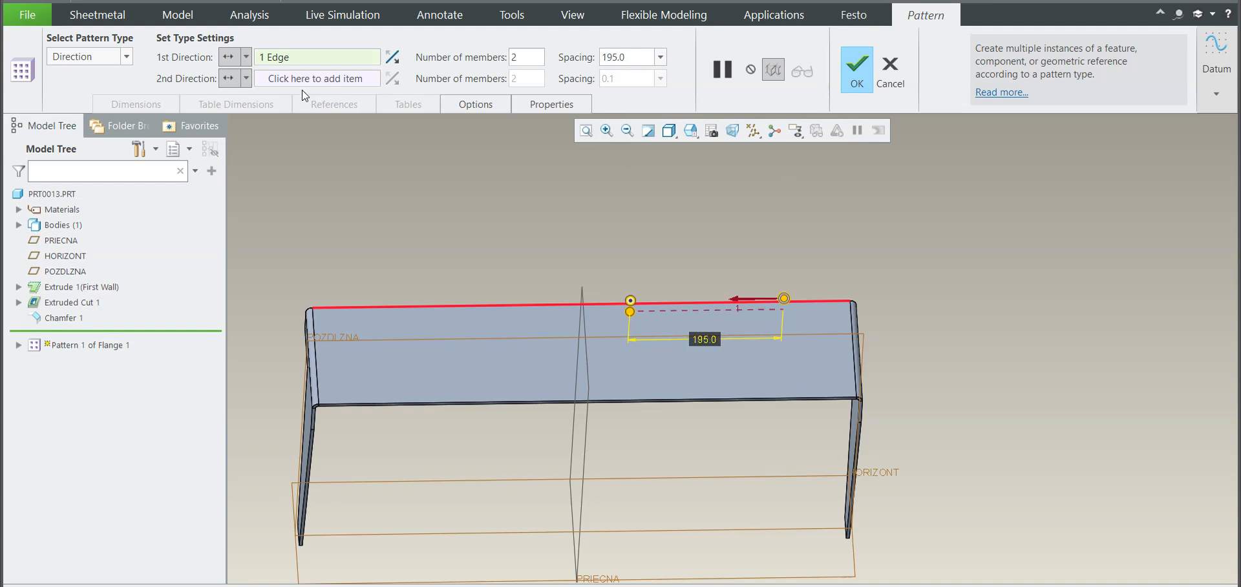
Step: Set the flange pattern's number of members to 3
{"action": "double_click", "coordinate": [523, 57]}
{"action": "type", "text": "3"}
{"action": "key", "text": "Return"}
Step: Try larger spacings of 200 and 250 between the patterned flanges
{"action": "scroll", "coordinate": [582, 285], "scroll_direction": "up", "scroll_amount": 4}
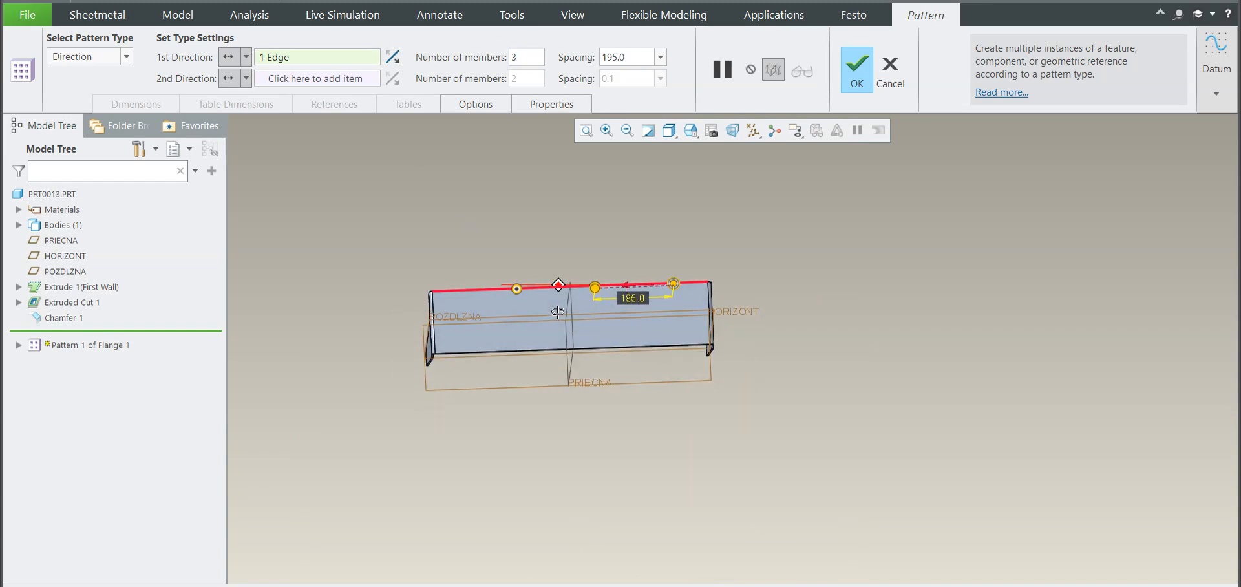
{"action": "double_click", "coordinate": [640, 289]}
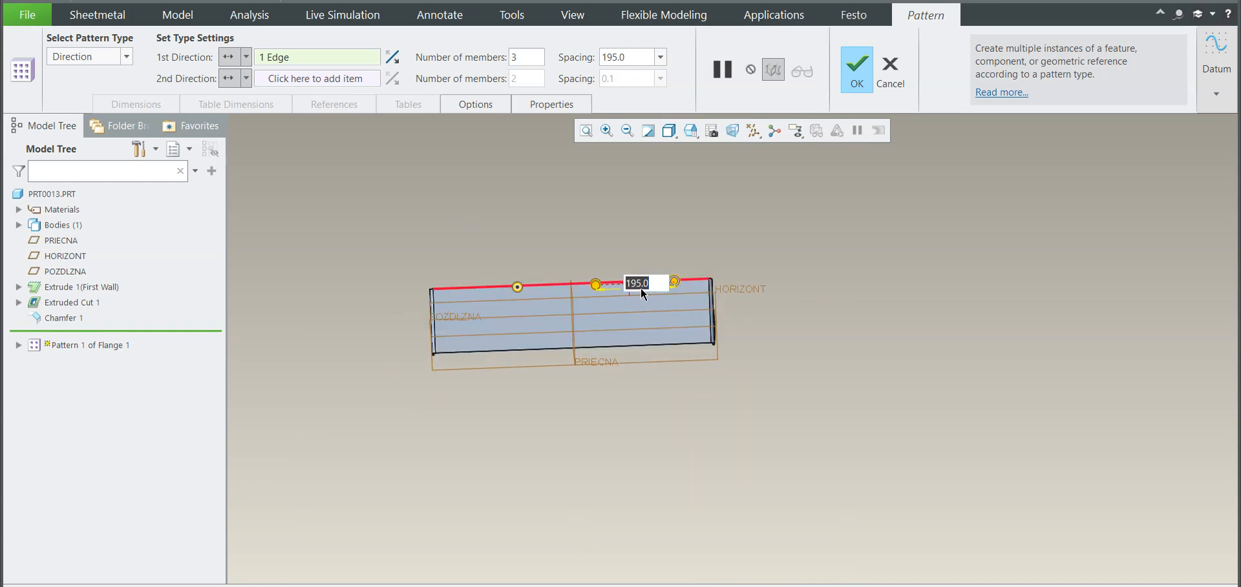
{"action": "type", "text": "200"}
{"action": "key", "text": "Return"}
{"action": "double_click", "coordinate": [639, 289]}
{"action": "type", "text": "220"}
{"action": "key", "text": "Return"}
{"action": "type", "text": "250"}
{"action": "key", "text": "Return"}
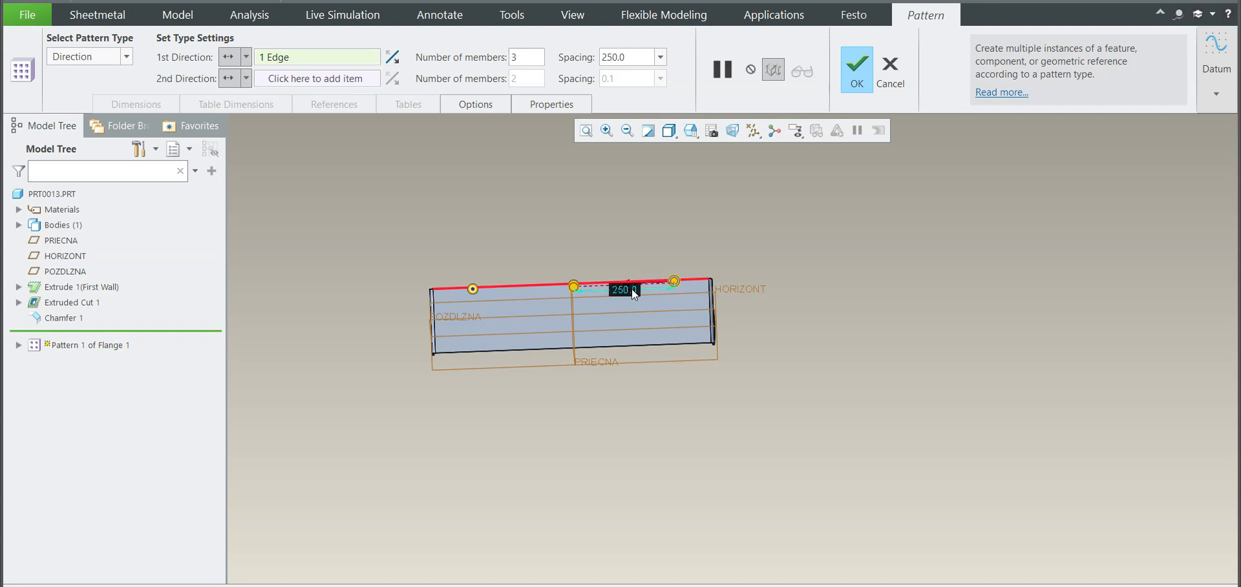
Step: Try a flange pattern spacing of 260, comparing the second member with the middle datum plane
{"action": "scroll", "coordinate": [585, 272], "scroll_direction": "up", "scroll_amount": 5}
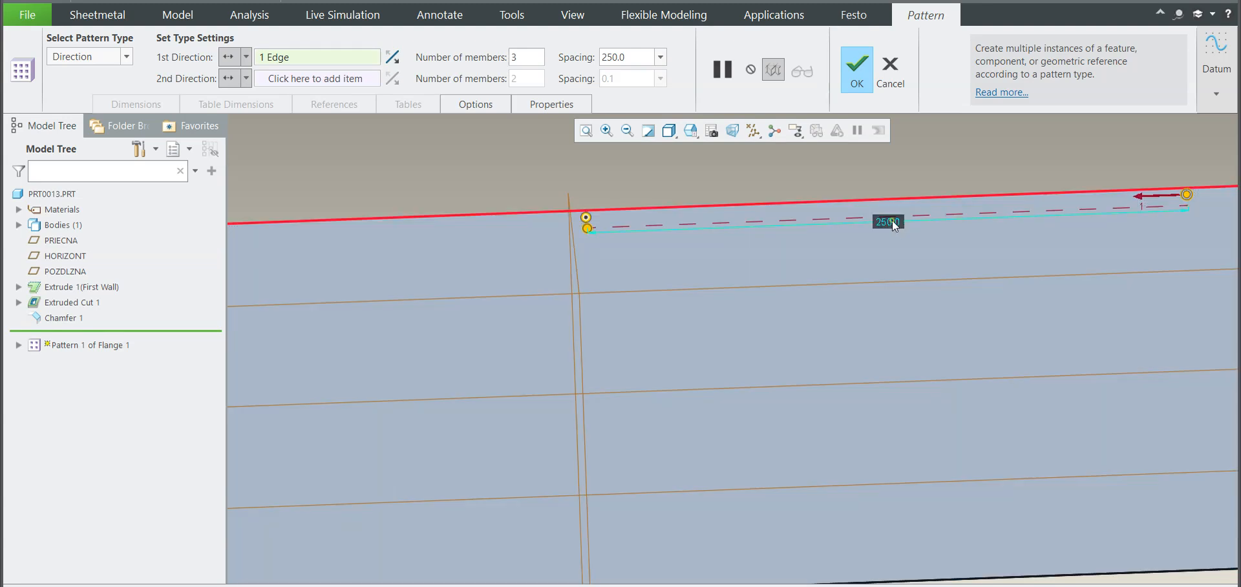
{"action": "double_click", "coordinate": [892, 220]}
{"action": "type", "text": "260"}
{"action": "key", "text": "Return"}
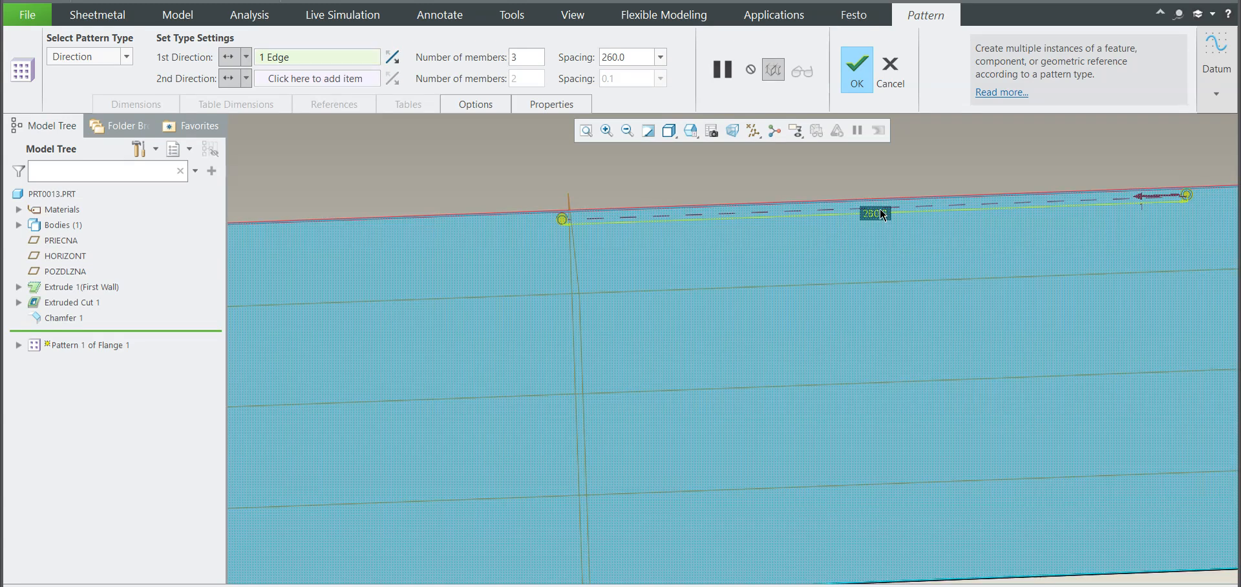
Step: Reselect the top wall's long edge as the pattern's first direction in place of the wall surface
{"action": "left_click", "coordinate": [878, 212]}
{"action": "scroll", "coordinate": [782, 227], "scroll_direction": "down", "scroll_amount": 5}
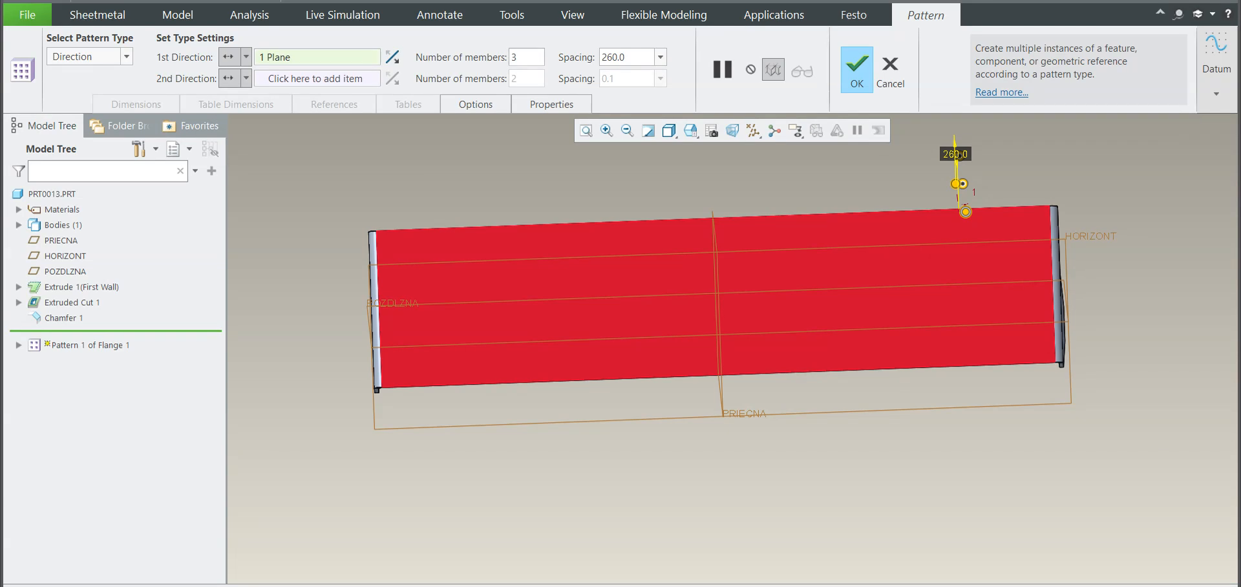
{"action": "middle_click_drag", "start_coordinate": [669, 239], "coordinate": [706, 253]}
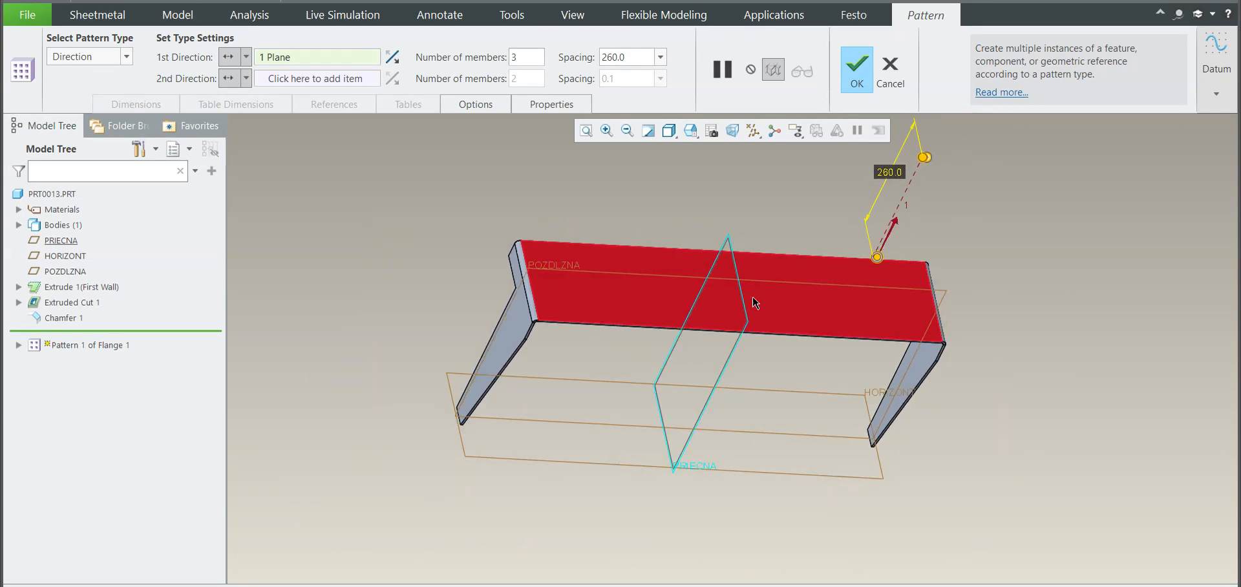
{"action": "left_click", "coordinate": [695, 252]}
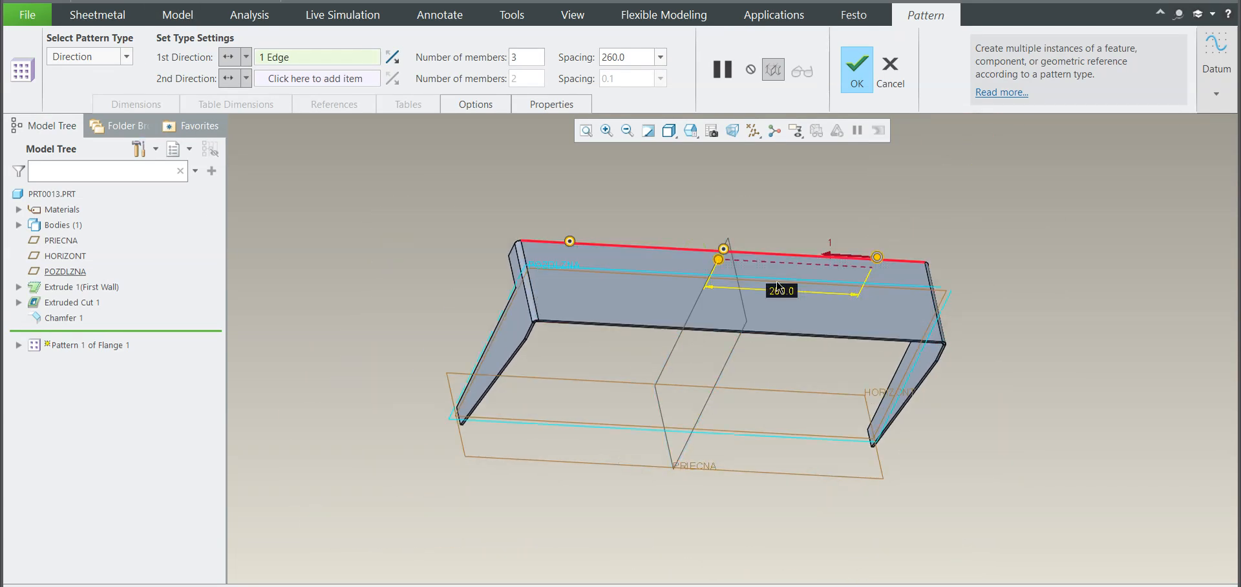
Step: Set the pattern spacing to 255 so the second member sits at the middle datum plane, and accept the pattern
{"action": "scroll", "coordinate": [706, 273], "scroll_direction": "down", "scroll_amount": 6}
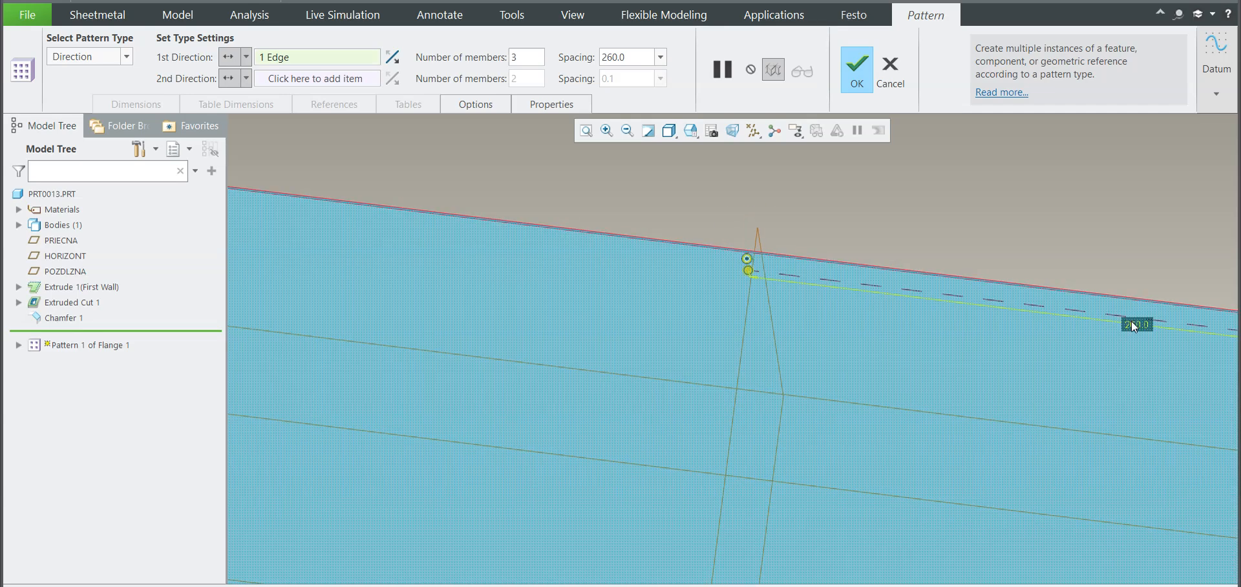
{"action": "double_click", "coordinate": [1133, 325]}
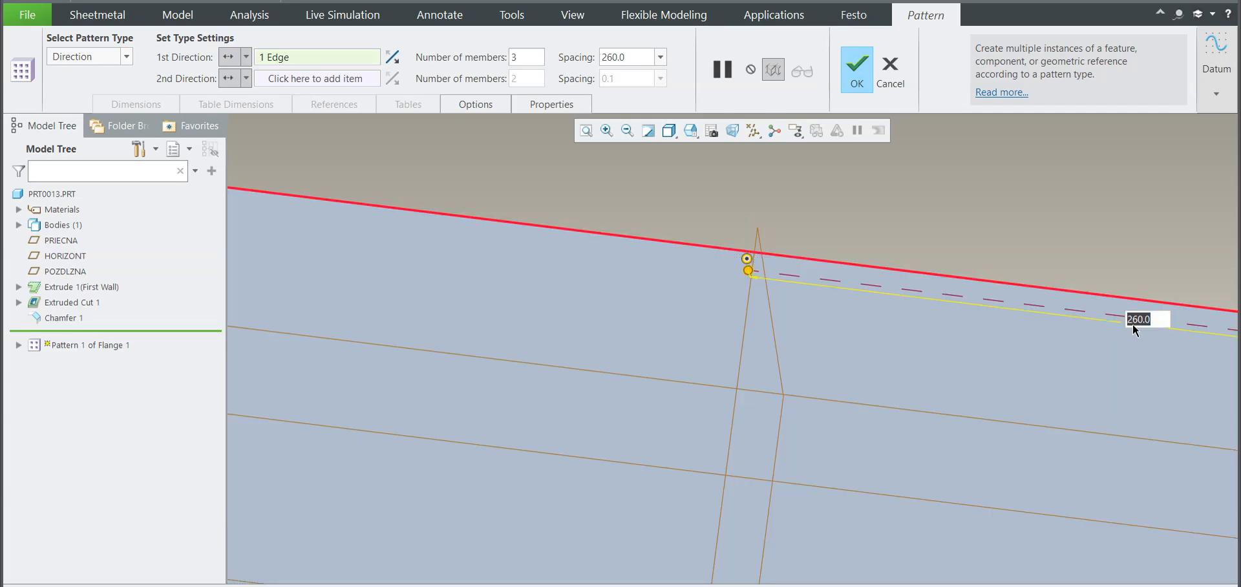
{"action": "type", "text": "255"}
{"action": "key", "text": "Return"}
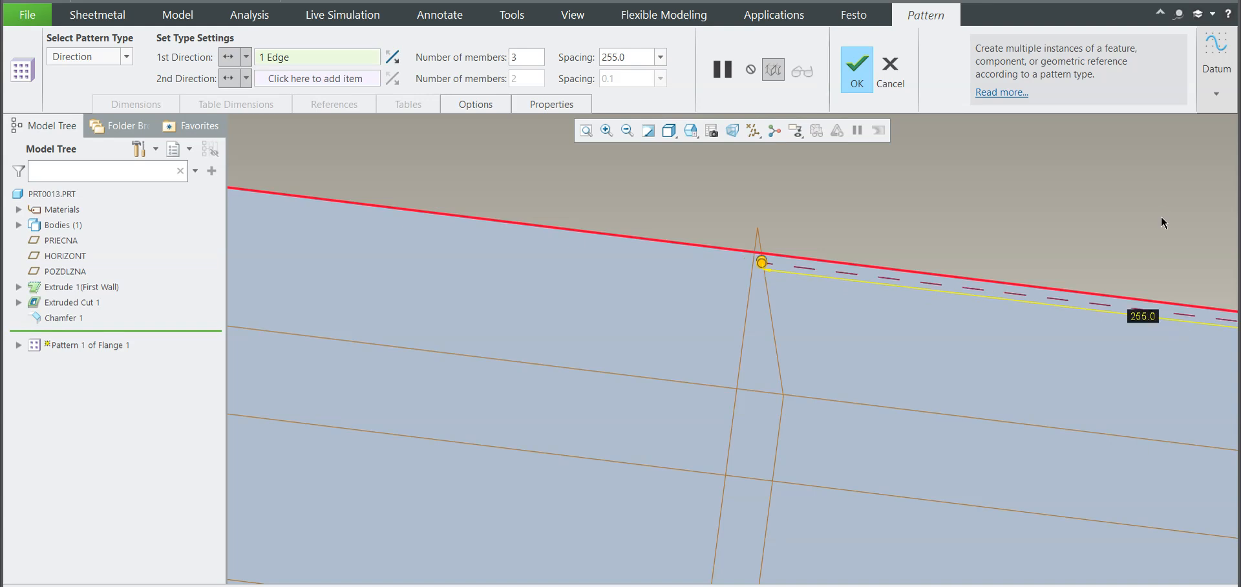
{"action": "scroll", "coordinate": [750, 300], "scroll_direction": "up", "scroll_amount": 6}
{"action": "middle_click_drag", "start_coordinate": [743, 279], "coordinate": [745, 249]}
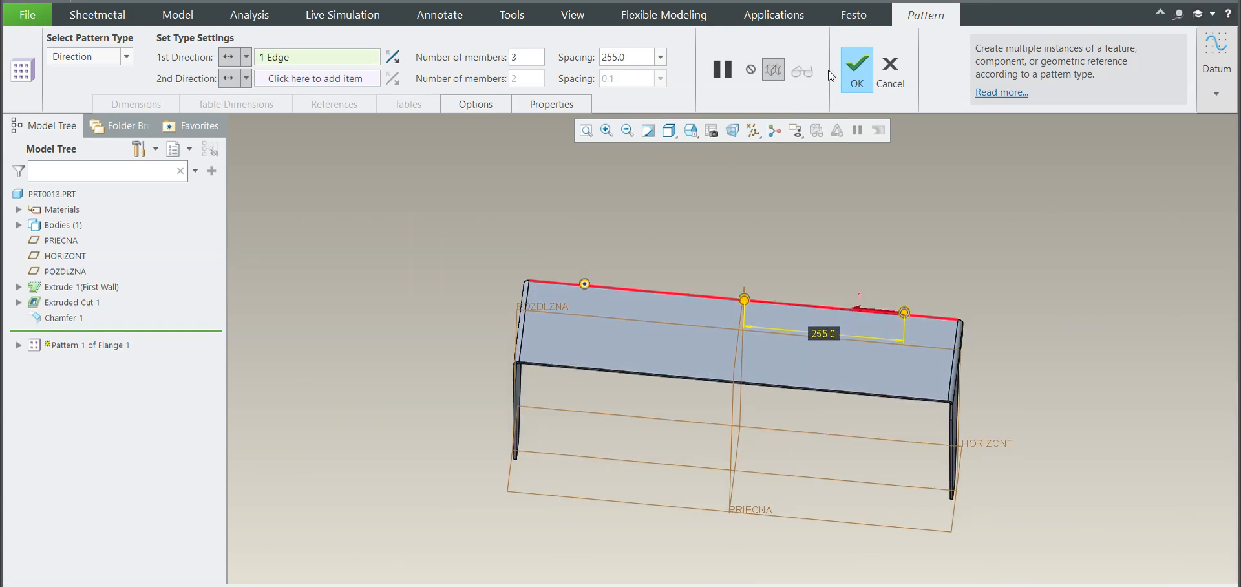
{"action": "left_click", "coordinate": [855, 66]}
Step: Examine the patterned flanges and their relief cuts along the top wall's edge
{"action": "scroll", "coordinate": [608, 282], "scroll_direction": "down", "scroll_amount": 5}
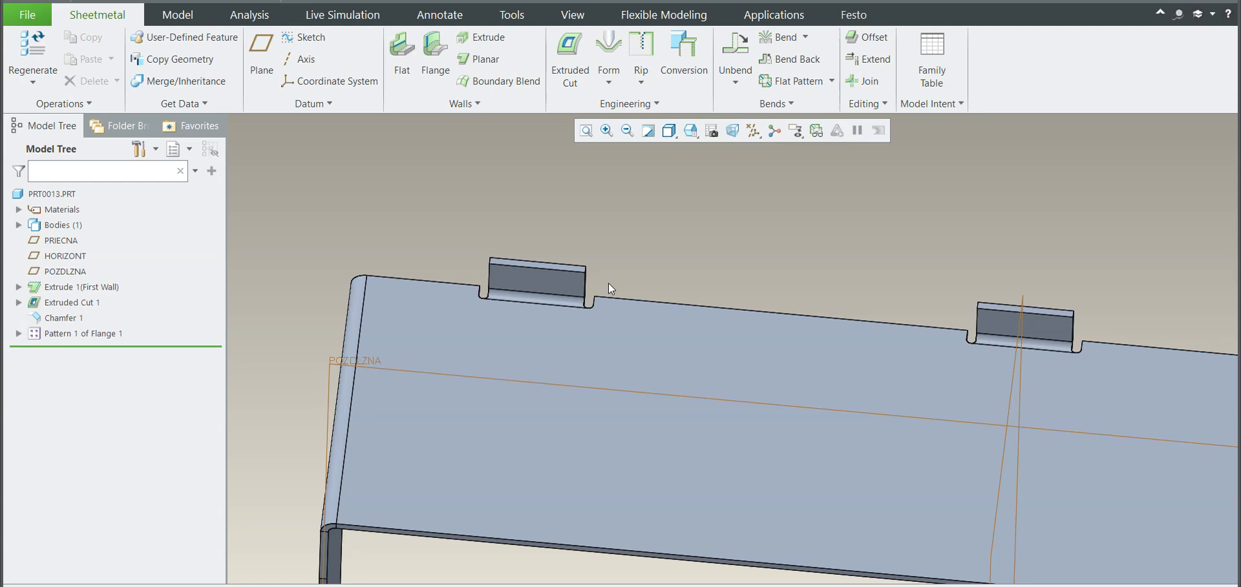
{"action": "scroll", "coordinate": [642, 255], "scroll_direction": "up", "scroll_amount": 5}
{"action": "middle_click_drag", "start_coordinate": [490, 352], "coordinate": [468, 371]}
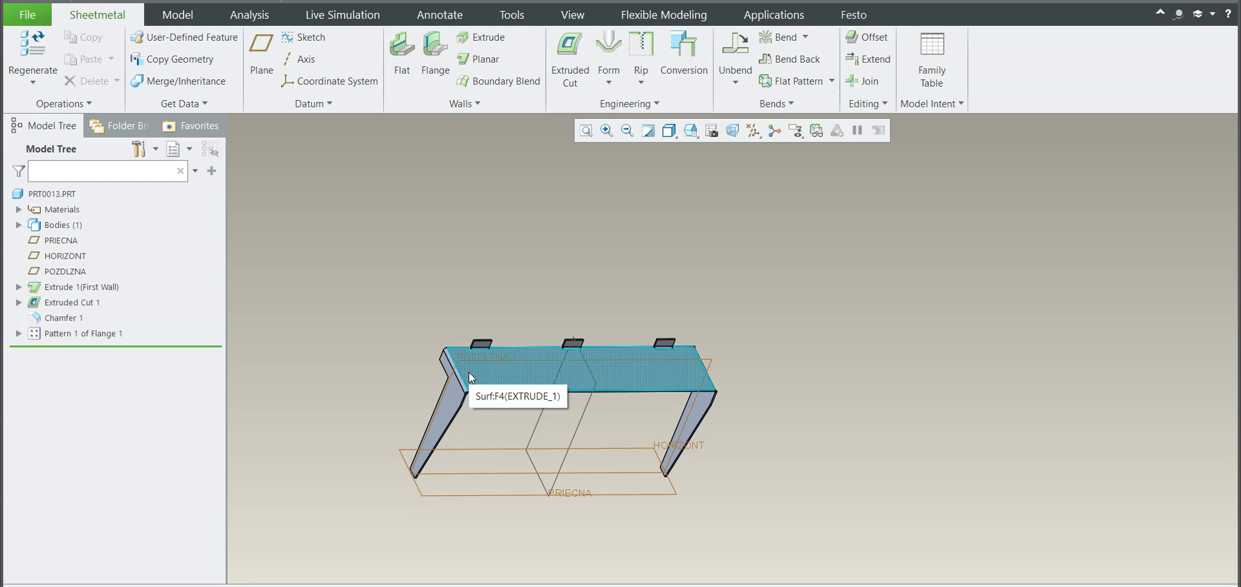
{"action": "scroll", "coordinate": [511, 357], "scroll_direction": "down", "scroll_amount": 5}
{"action": "mouse_move", "coordinate": [529, 345]}
{"action": "middle_mouse_down"}
{"action": "mouse_move", "coordinate": [555, 334]}
{"action": "mouse_move", "coordinate": [503, 316]}
{"action": "middle_mouse_up"}
{"action": "scroll", "coordinate": [499, 320], "scroll_direction": "down", "scroll_amount": 3}
{"action": "scroll", "coordinate": [478, 301], "scroll_direction": "down", "scroll_amount": 5}
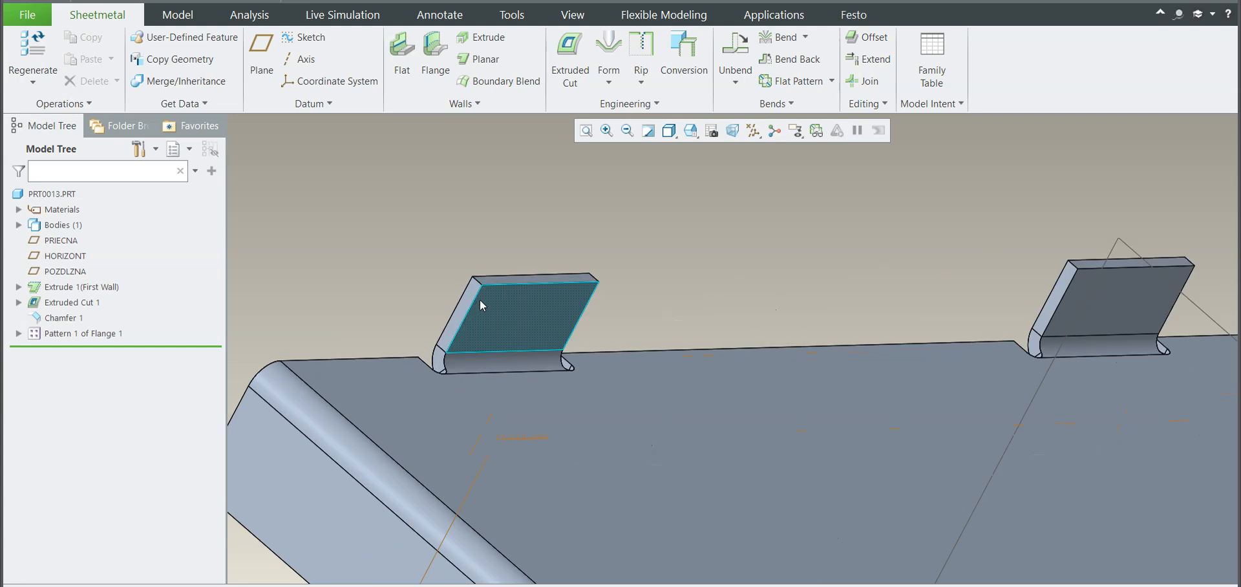
{"action": "left_click", "coordinate": [605, 101]}
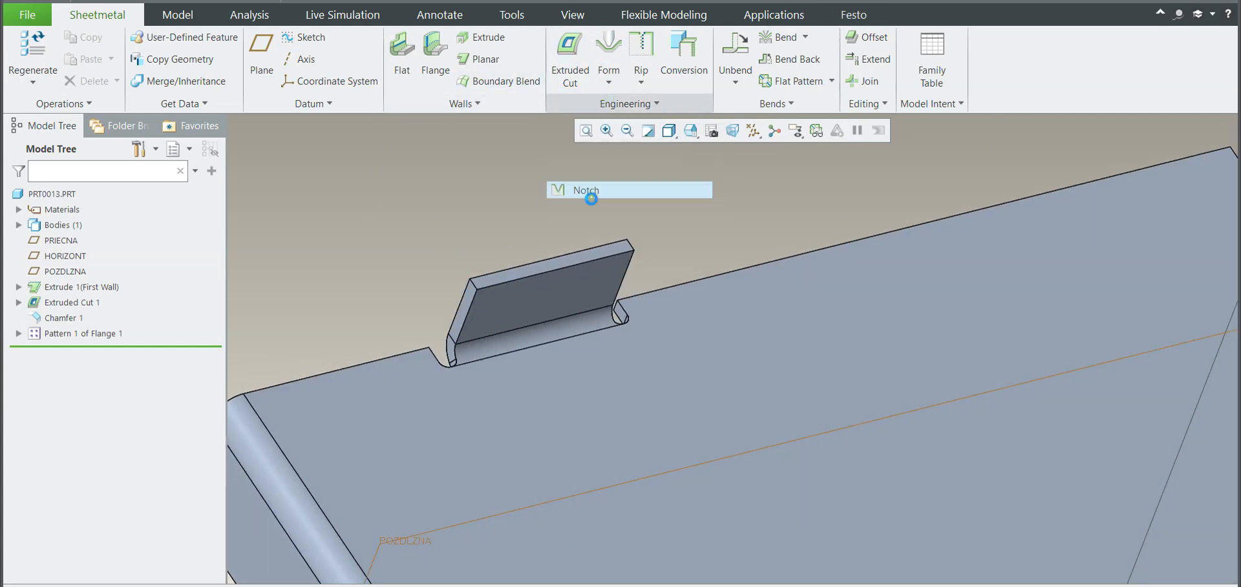
{"action": "left_click", "coordinate": [590, 195]}
{"action": "left_click", "coordinate": [903, 111]}
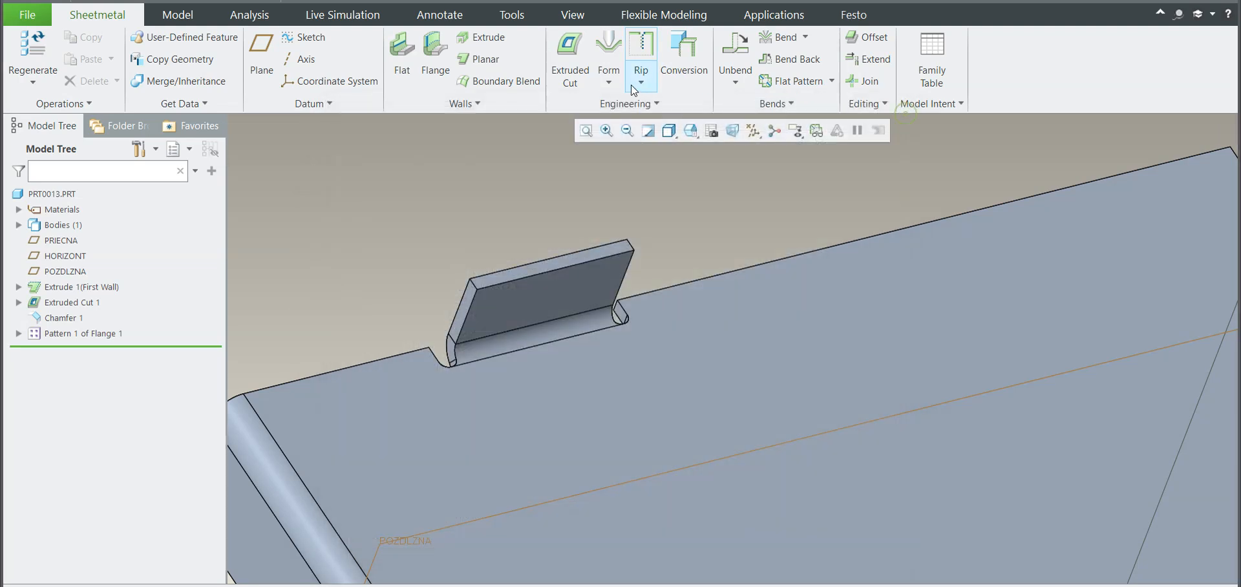
Step: Start a 45 x D edge chamfer with D set to 5 on both outer corner edges of the first end flange
{"action": "left_click", "coordinate": [625, 103]}
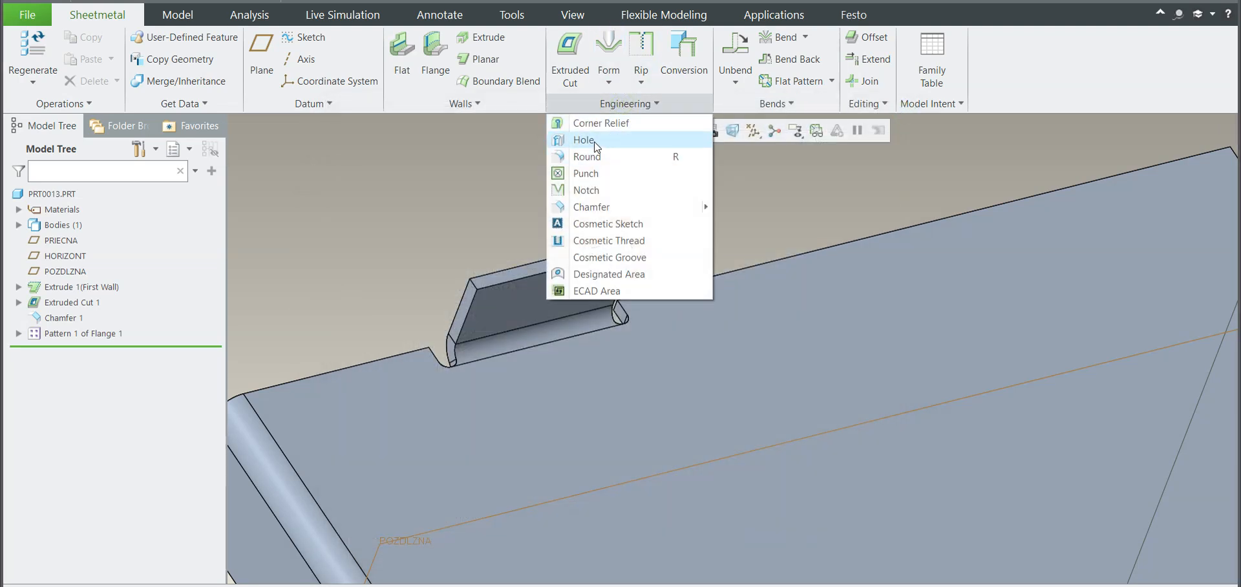
{"action": "left_click", "coordinate": [591, 207]}
{"action": "scroll", "coordinate": [505, 288], "scroll_direction": "up", "scroll_amount": 5}
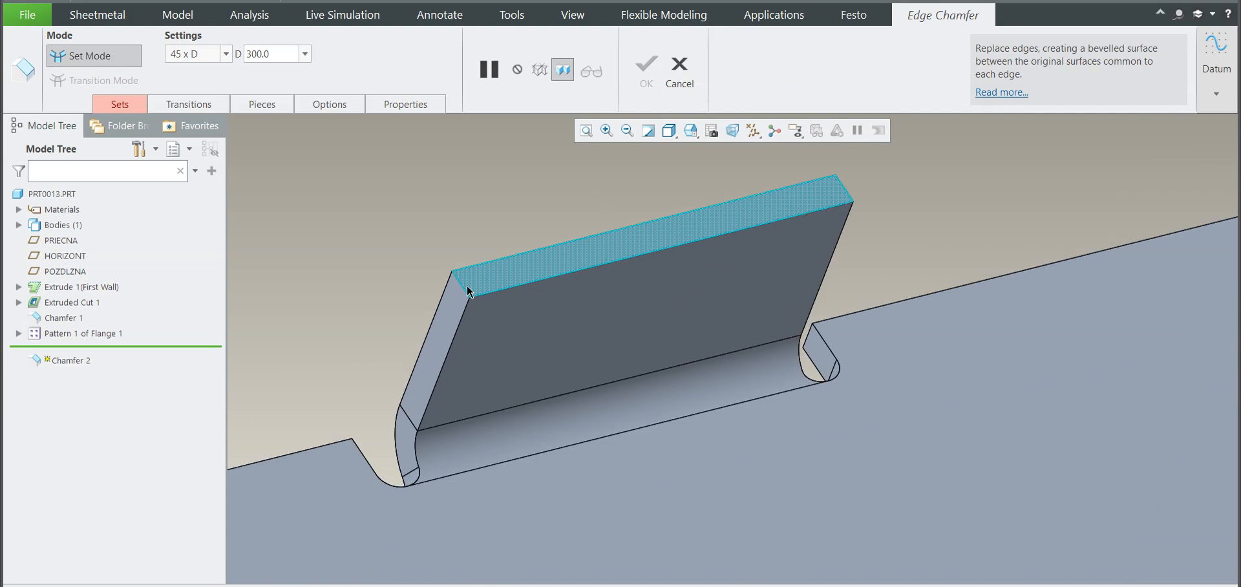
{"action": "left_click", "coordinate": [462, 286]}
{"action": "scroll", "coordinate": [499, 309], "scroll_direction": "down", "scroll_amount": 5}
{"action": "middle_click_drag", "start_coordinate": [496, 309], "coordinate": [450, 285]}
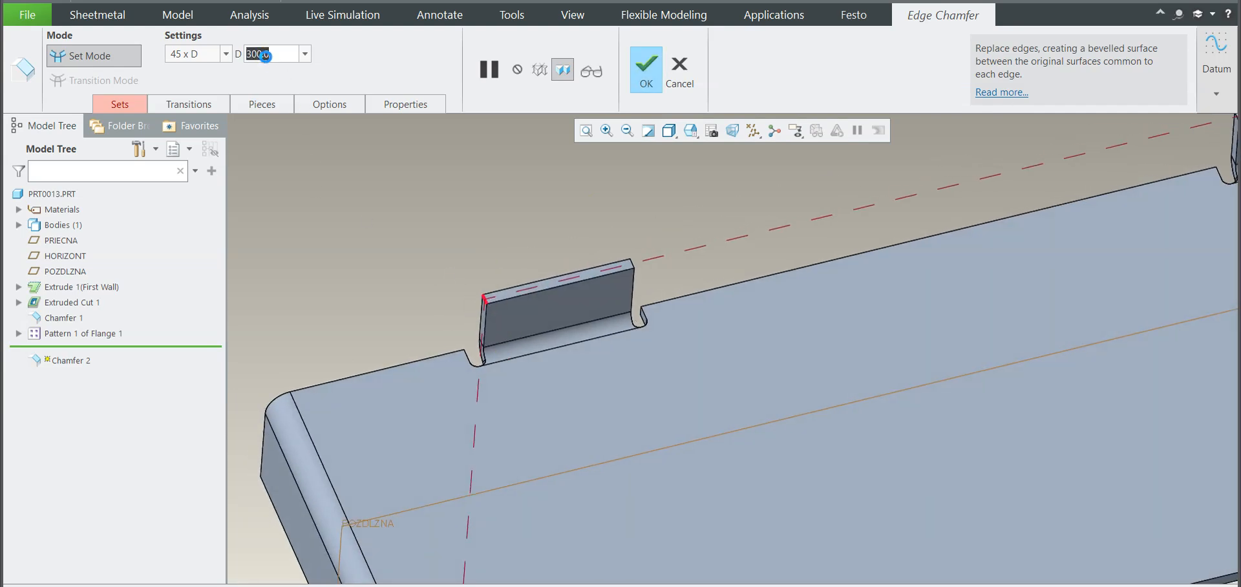
{"action": "key", "text": "Return"}
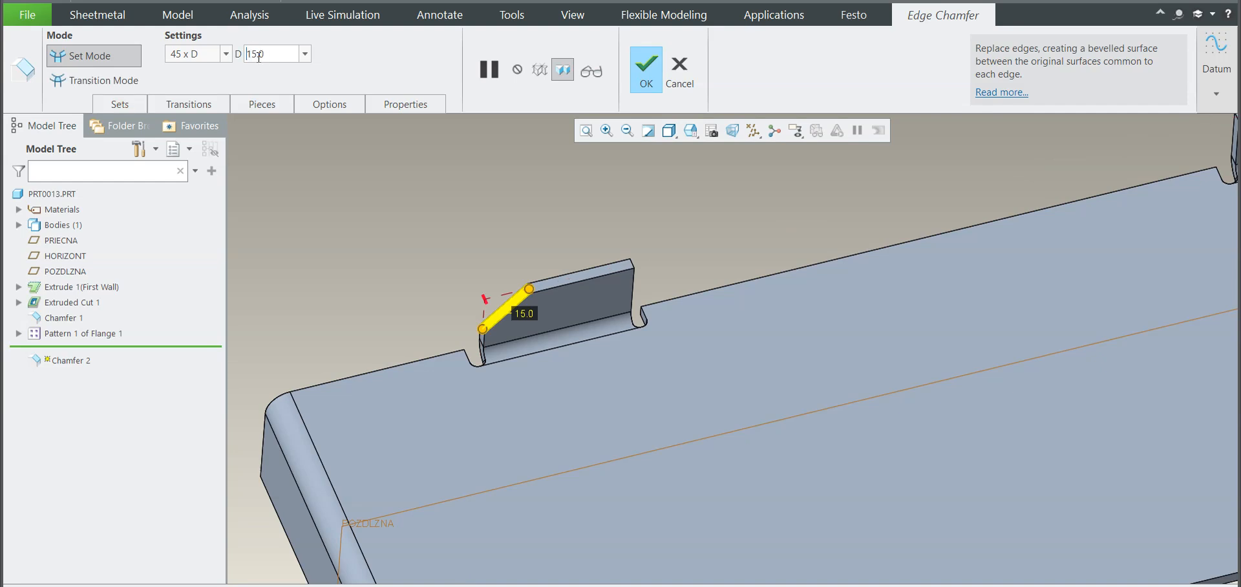
{"action": "key", "text": "Return"}
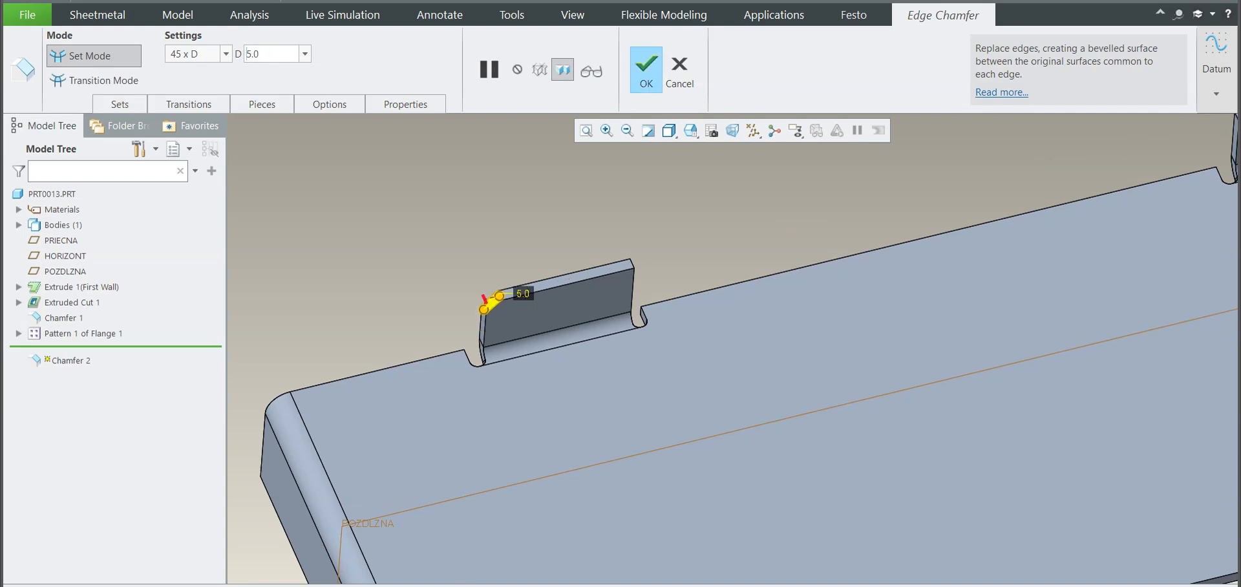
{"action": "scroll", "coordinate": [494, 332], "scroll_direction": "down", "scroll_amount": 5}
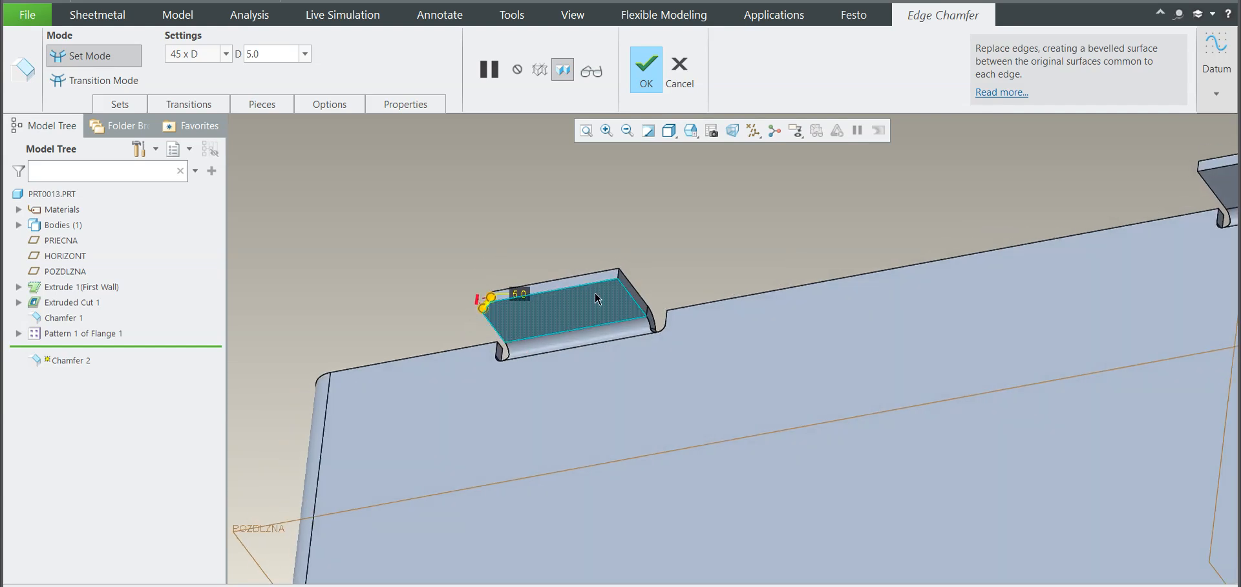
{"action": "left_click", "coordinate": [607, 271], "text": "ctrl"}
Step: Add both outer corner edges of the middle flange to the chamfer
{"action": "scroll", "coordinate": [619, 354], "scroll_direction": "up", "scroll_amount": 3}
{"action": "middle_click_drag", "start_coordinate": [624, 355], "coordinate": [696, 407]}
{"action": "scroll", "coordinate": [697, 406], "scroll_direction": "up", "scroll_amount": 3}
{"action": "scroll", "coordinate": [912, 363], "scroll_direction": "down", "scroll_amount": 5}
{"action": "middle_click_drag", "start_coordinate": [898, 344], "coordinate": [905, 384]}
{"action": "scroll", "coordinate": [840, 337], "scroll_direction": "down", "scroll_amount": 4}
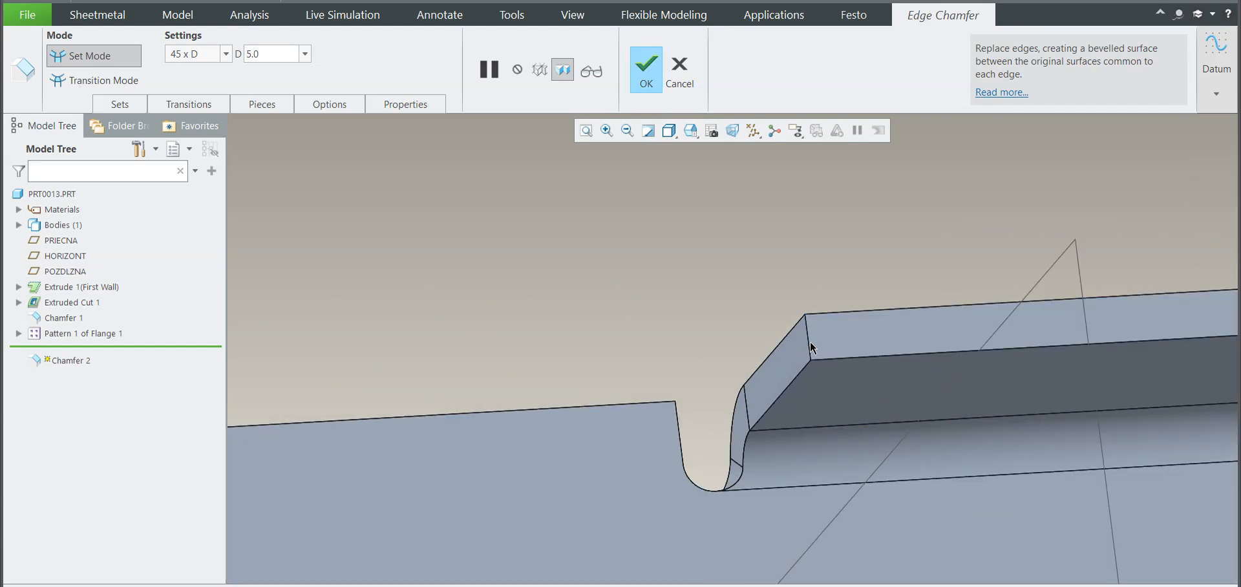
{"action": "left_click", "coordinate": [809, 343], "text": "ctrl"}
{"action": "scroll", "coordinate": [808, 346], "scroll_direction": "up", "scroll_amount": 3}
{"action": "middle_click_drag", "start_coordinate": [812, 349], "coordinate": [757, 373]}
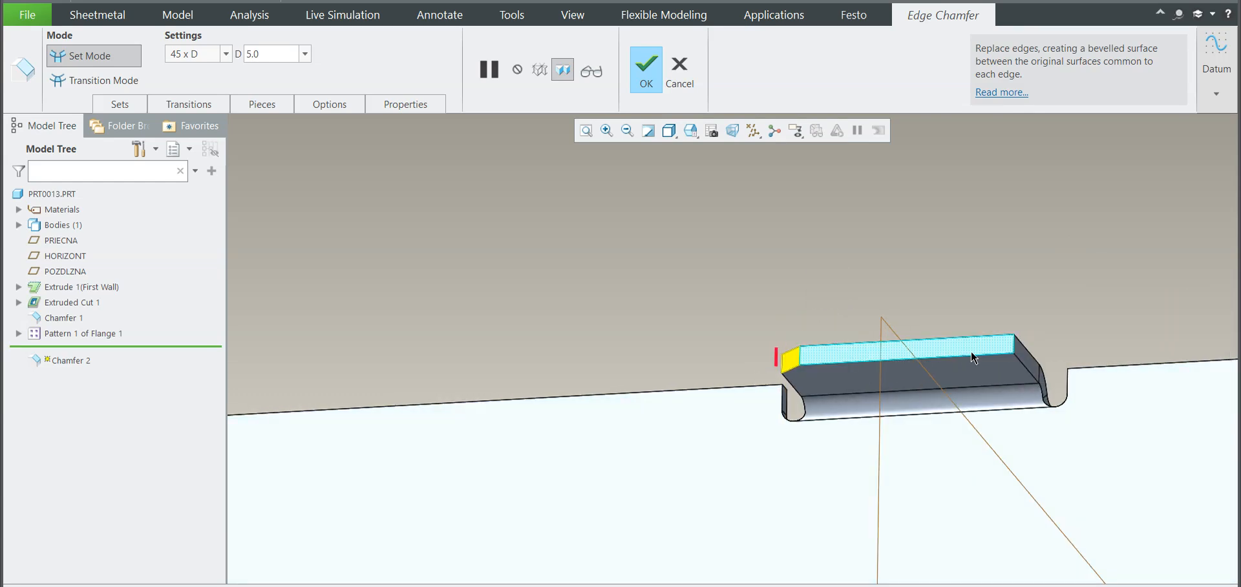
{"action": "scroll", "coordinate": [996, 347], "scroll_direction": "down", "scroll_amount": 3}
{"action": "left_click", "coordinate": [1032, 349], "text": "ctrl"}
Step: Add both outer corner edges of the flange at the opposite end to the chamfer and accept it
{"action": "scroll", "coordinate": [1032, 349], "scroll_direction": "up", "scroll_amount": 3}
{"action": "middle_click_drag", "start_coordinate": [1032, 349], "coordinate": [898, 369]}
{"action": "scroll", "coordinate": [899, 369], "scroll_direction": "down", "scroll_amount": 3}
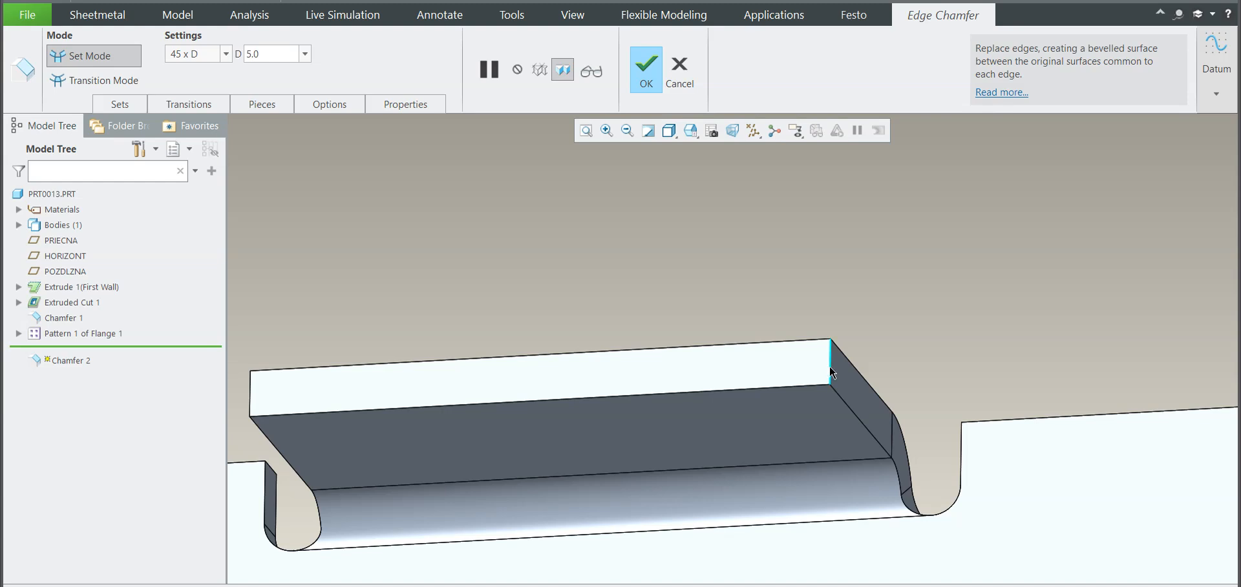
{"action": "left_click", "coordinate": [832, 373], "text": "ctrl"}
{"action": "scroll", "coordinate": [832, 373], "scroll_direction": "up", "scroll_amount": 3}
{"action": "middle_click_drag", "start_coordinate": [831, 373], "coordinate": [666, 368]}
{"action": "scroll", "coordinate": [665, 367], "scroll_direction": "down", "scroll_amount": 3}
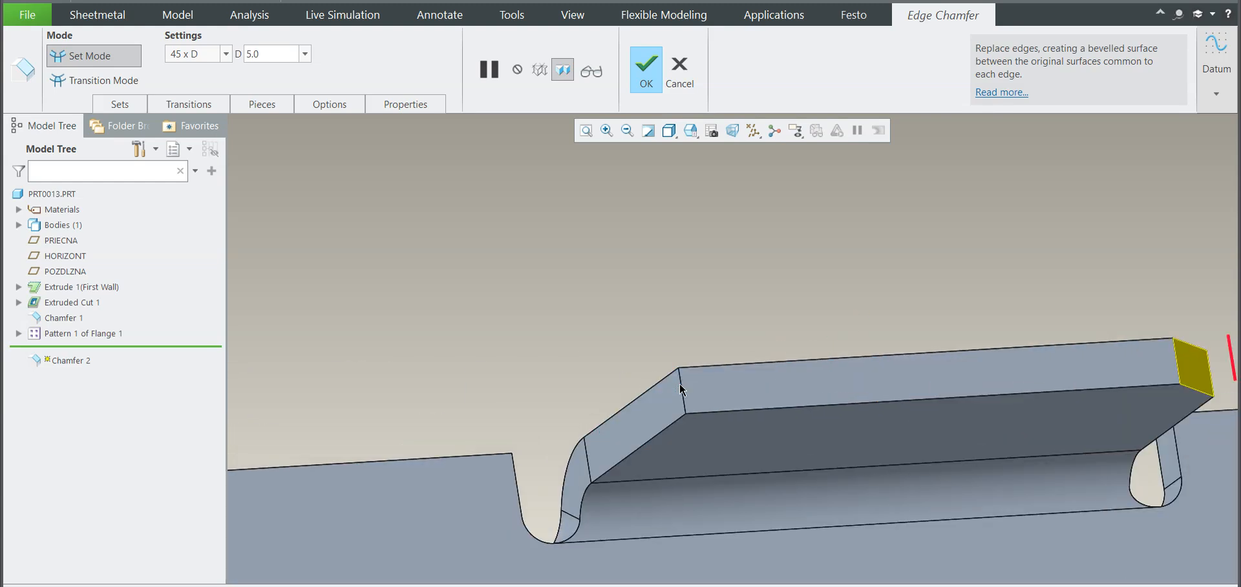
{"action": "left_click", "coordinate": [683, 386], "text": "ctrl"}
{"action": "scroll", "coordinate": [892, 323], "scroll_direction": "up", "scroll_amount": 8}
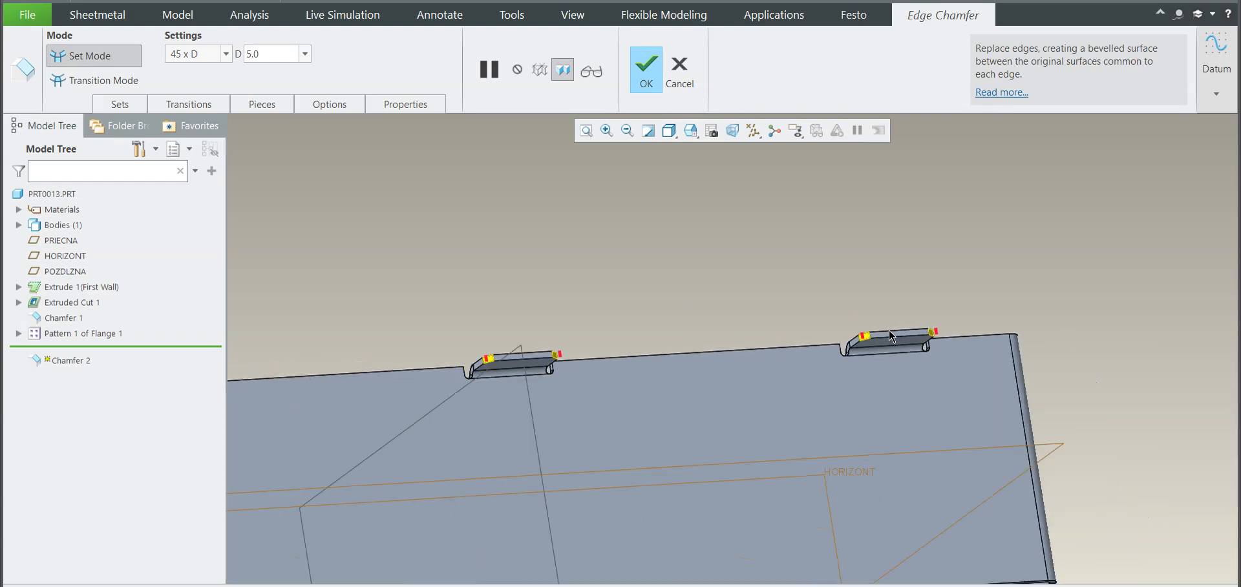
{"action": "middle_click_drag", "start_coordinate": [758, 340], "coordinate": [614, 292]}
{"action": "scroll", "coordinate": [483, 273], "scroll_direction": "down", "scroll_amount": 5}
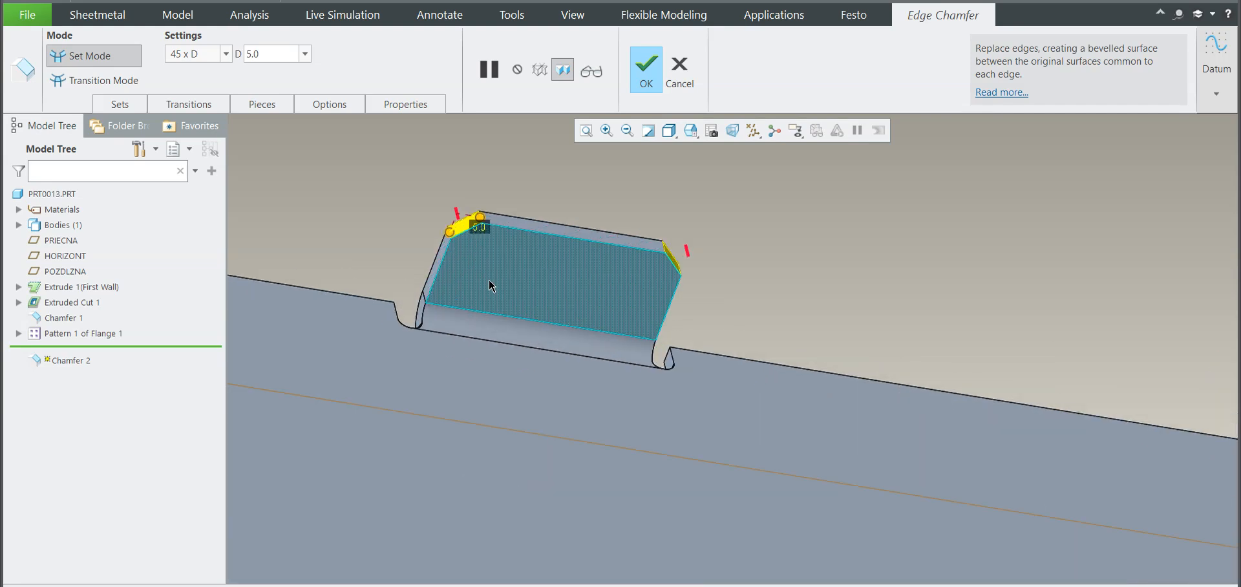
{"action": "scroll", "coordinate": [496, 292], "scroll_direction": "up", "scroll_amount": 2}
{"action": "scroll", "coordinate": [582, 327], "scroll_direction": "up", "scroll_amount": 2}
{"action": "left_click", "coordinate": [646, 70]}
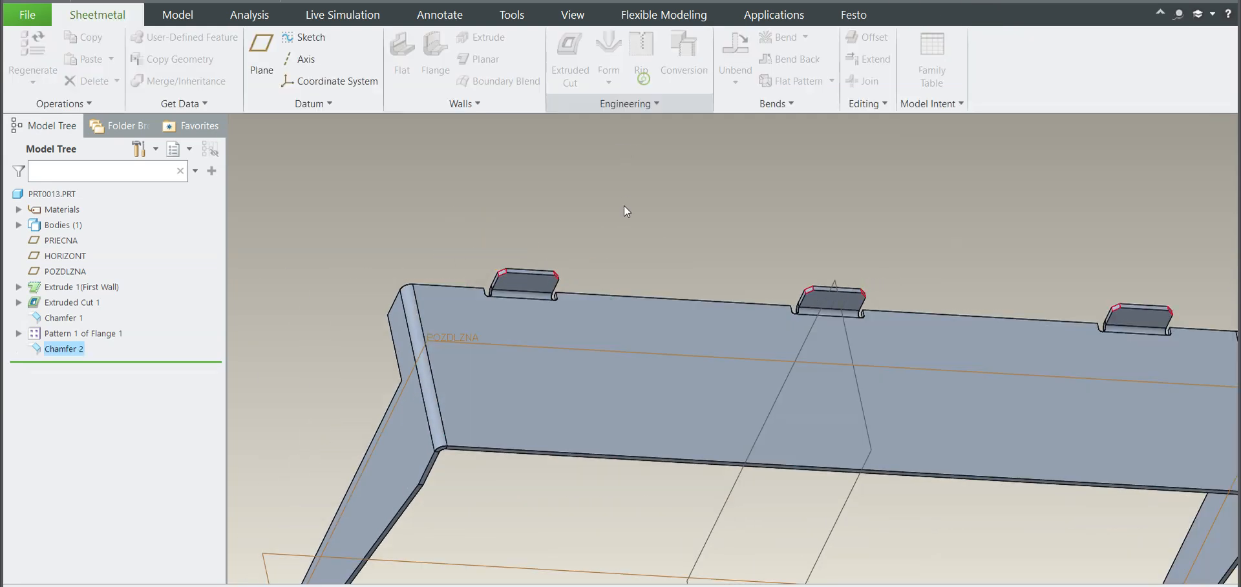
{"action": "middle_click_drag", "start_coordinate": [631, 262], "coordinate": [641, 224]}
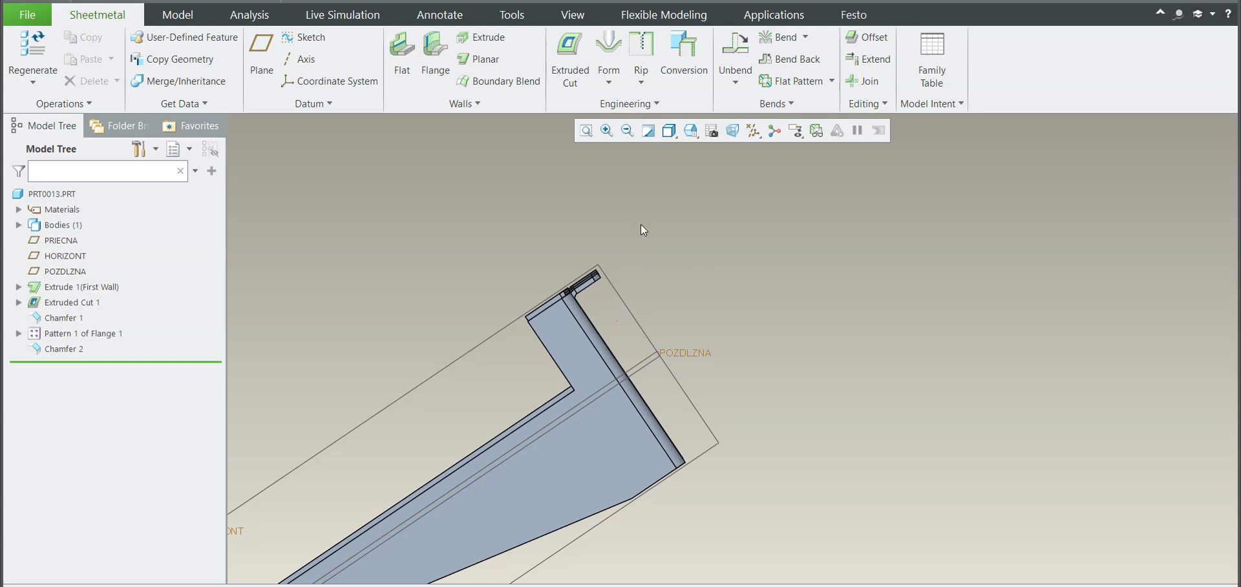
Step: Start a round on the inner corner edge of one leg's cutout and set its radius to 15
{"action": "left_click", "coordinate": [620, 105]}
{"action": "left_click", "coordinate": [588, 157]}
{"action": "middle_click_drag", "start_coordinate": [583, 344], "coordinate": [614, 365]}
{"action": "scroll", "coordinate": [564, 368], "scroll_direction": "down", "scroll_amount": 5}
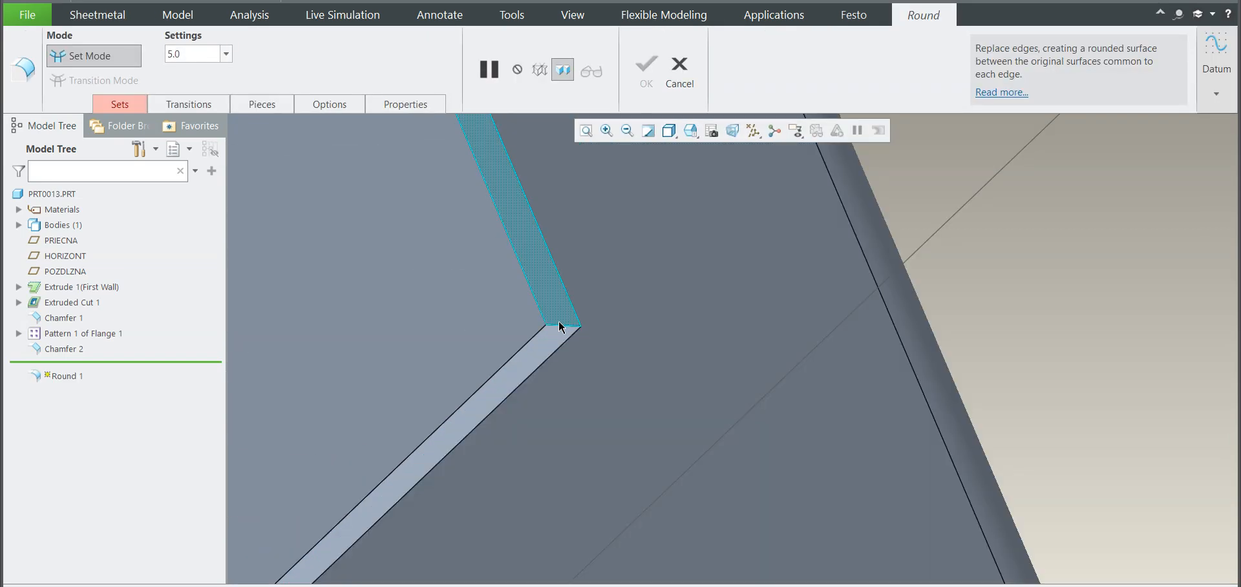
{"action": "left_click", "coordinate": [560, 328]}
{"action": "middle_click_drag", "start_coordinate": [669, 330], "coordinate": [616, 296]}
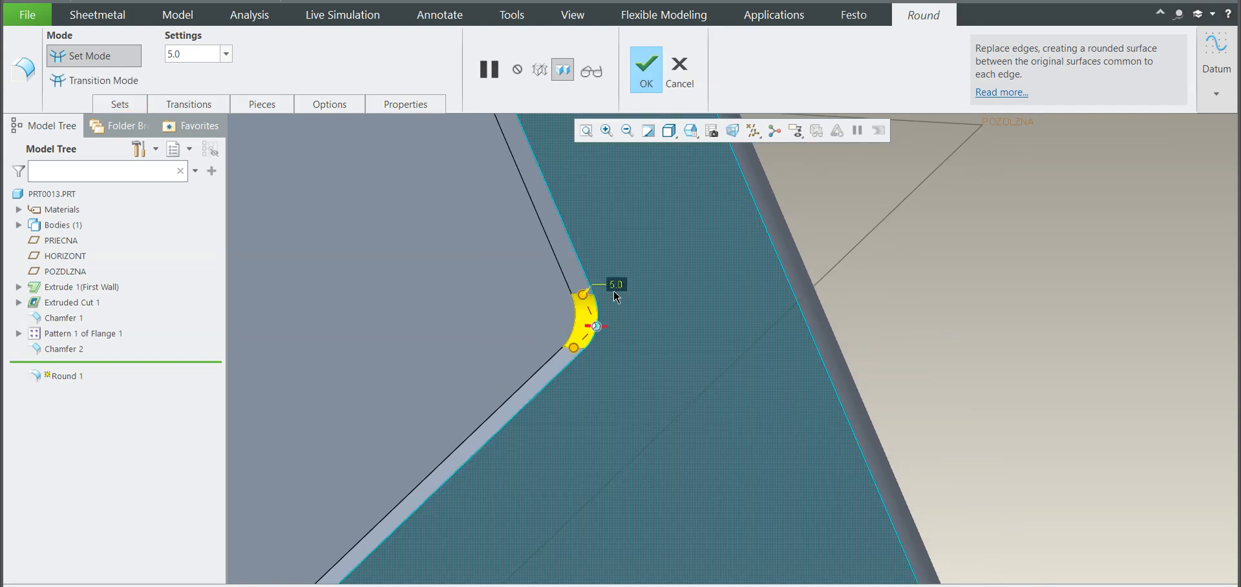
{"action": "double_click", "coordinate": [616, 284]}
{"action": "type", "text": "15"}
{"action": "key", "text": "Return"}
{"action": "key", "text": "ctrl+d"}
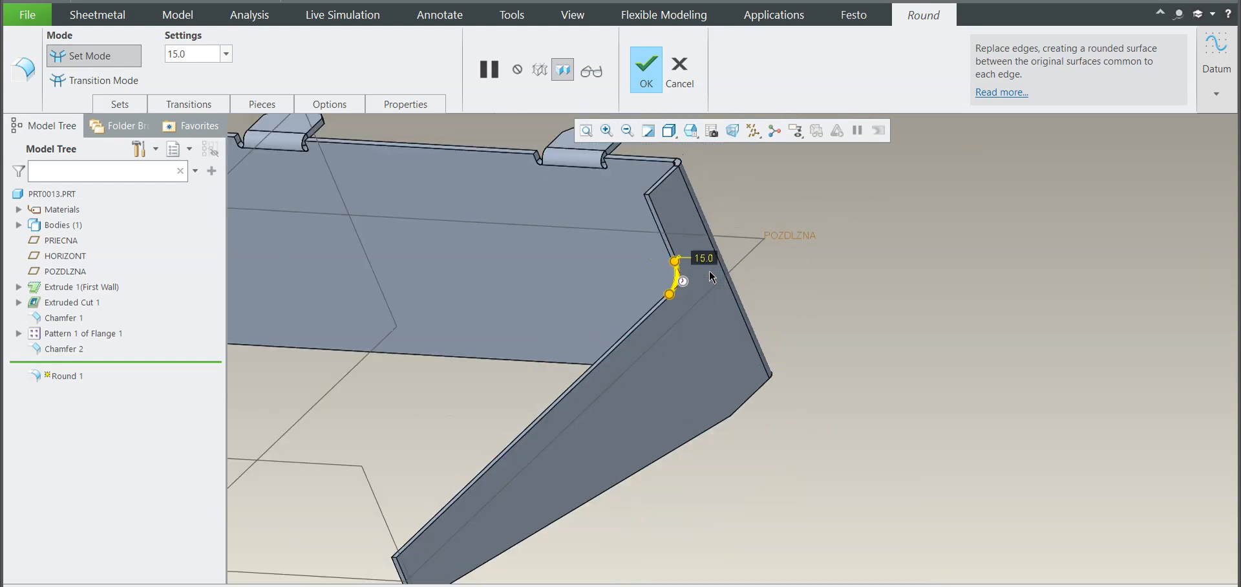
Step: Add the matching inner corner edge of the opposite leg to the round and accept it
{"action": "scroll", "coordinate": [754, 291], "scroll_direction": "up", "scroll_amount": 4}
{"action": "middle_click_drag", "start_coordinate": [487, 279], "coordinate": [476, 258]}
{"action": "scroll", "coordinate": [472, 258], "scroll_direction": "down", "scroll_amount": 5}
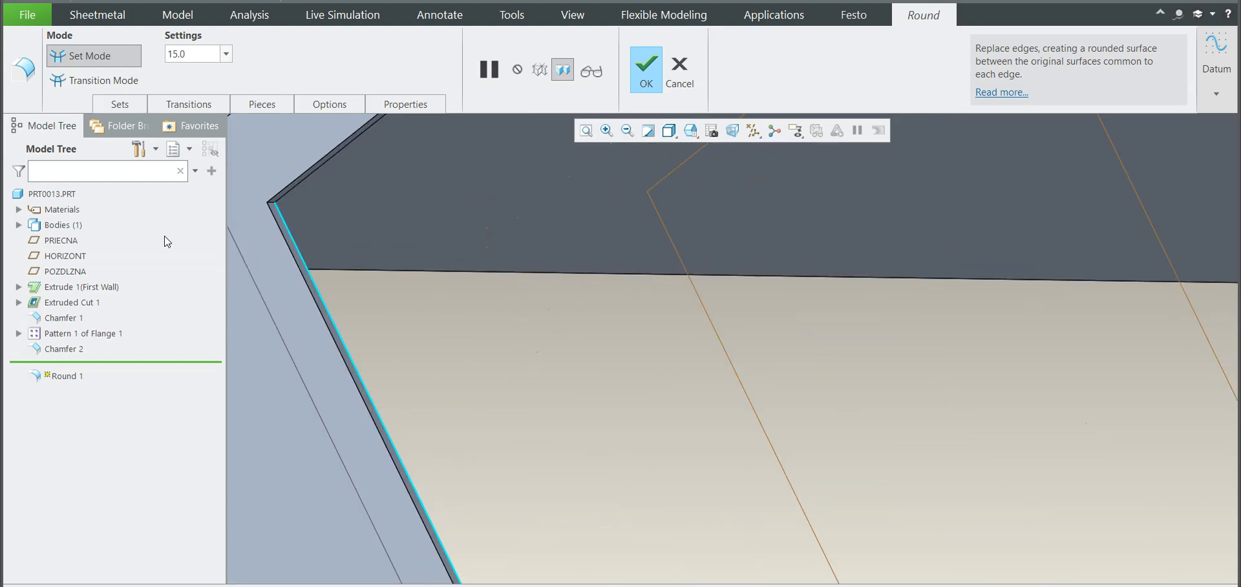
{"action": "scroll", "coordinate": [261, 207], "scroll_direction": "down", "scroll_amount": 3}
{"action": "scroll", "coordinate": [276, 204], "scroll_direction": "down", "scroll_amount": 3}
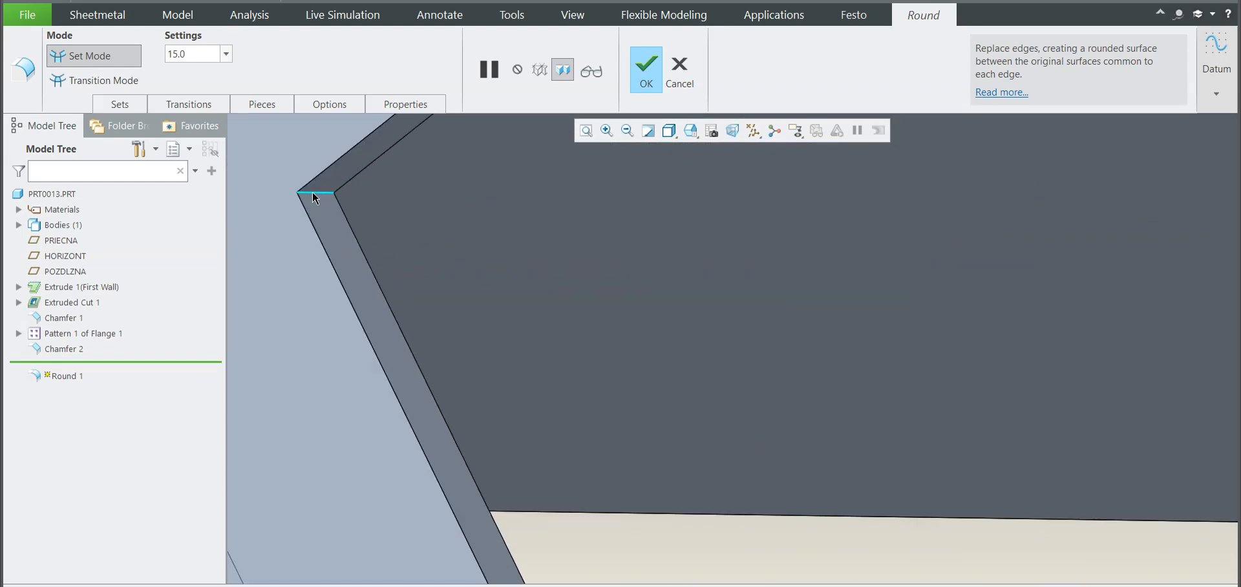
{"action": "left_click", "coordinate": [313, 194], "text": "ctrl"}
{"action": "scroll", "coordinate": [559, 319], "scroll_direction": "up", "scroll_amount": 6}
{"action": "left_click", "coordinate": [642, 88]}
{"action": "left_click", "coordinate": [443, 208]}
{"action": "middle_click_drag", "start_coordinate": [444, 207], "coordinate": [784, 333]}
{"action": "scroll", "coordinate": [712, 342], "scroll_direction": "up", "scroll_amount": 4}
{"action": "scroll", "coordinate": [340, 228], "scroll_direction": "down", "scroll_amount": 4}
{"action": "mouse_move", "coordinate": [440, 282]}
{"action": "middle_mouse_down"}
{"action": "mouse_move", "coordinate": [490, 331]}
{"action": "mouse_move", "coordinate": [493, 294]}
{"action": "mouse_move", "coordinate": [463, 279]}
{"action": "middle_mouse_up"}
{"action": "scroll", "coordinate": [490, 331], "scroll_direction": "up", "scroll_amount": 4}
{"action": "scroll", "coordinate": [490, 291], "scroll_direction": "down", "scroll_amount": 4}
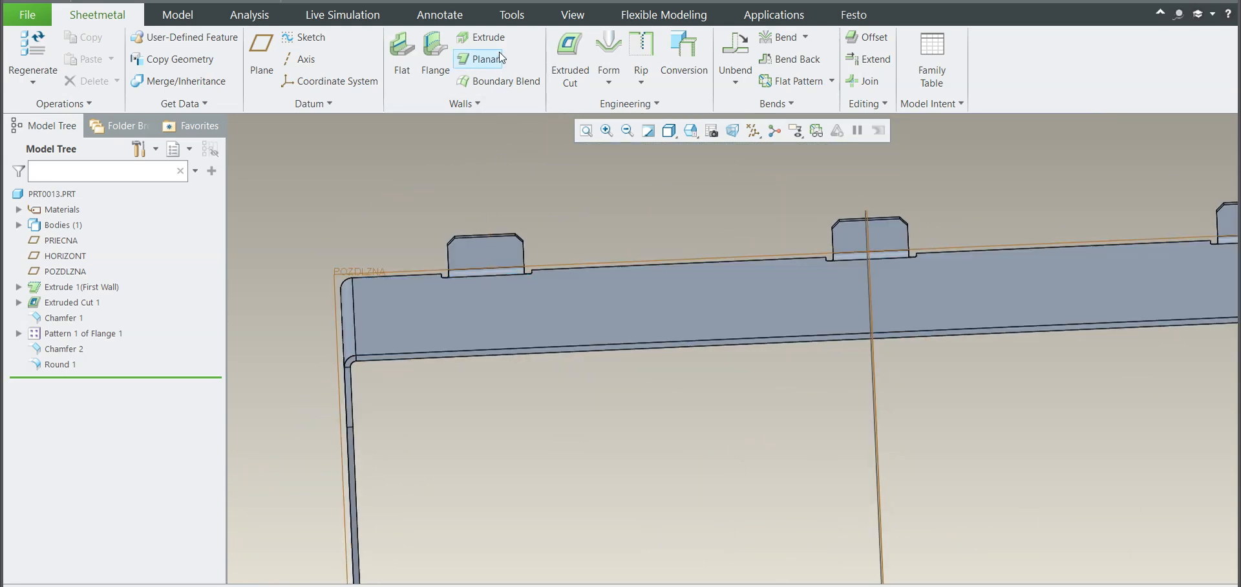
{"action": "left_click", "coordinate": [569, 66]}
{"action": "left_click", "coordinate": [504, 258]}
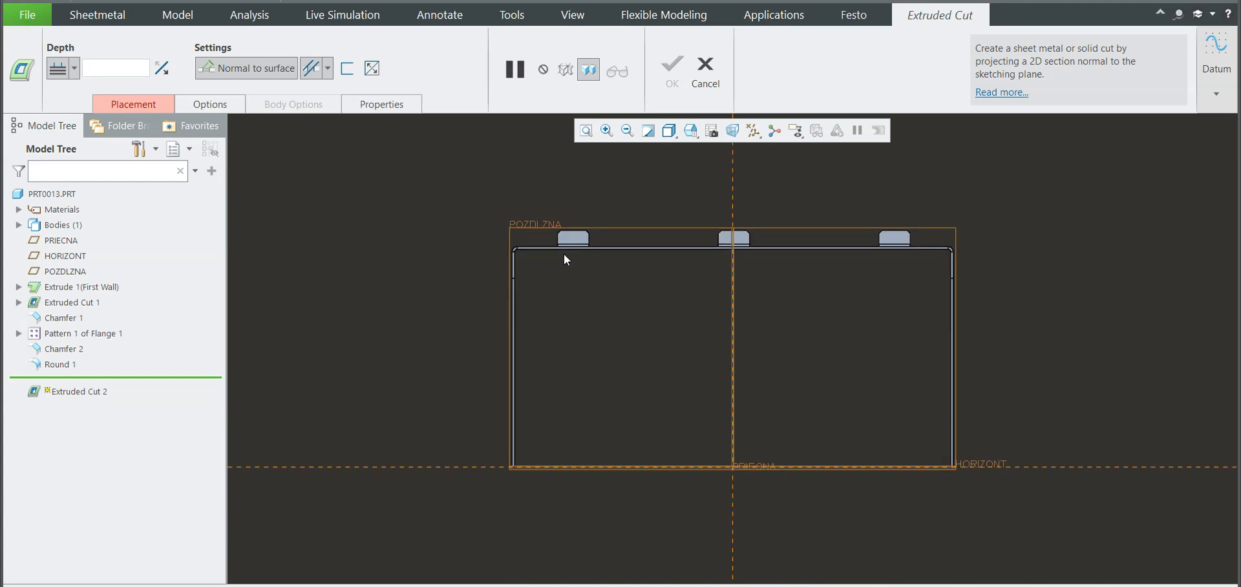
{"action": "scroll", "coordinate": [655, 228], "scroll_direction": "down", "scroll_amount": 4}
{"action": "scroll", "coordinate": [543, 274], "scroll_direction": "up", "scroll_amount": 3}
{"action": "scroll", "coordinate": [517, 265], "scroll_direction": "down", "scroll_amount": 8}
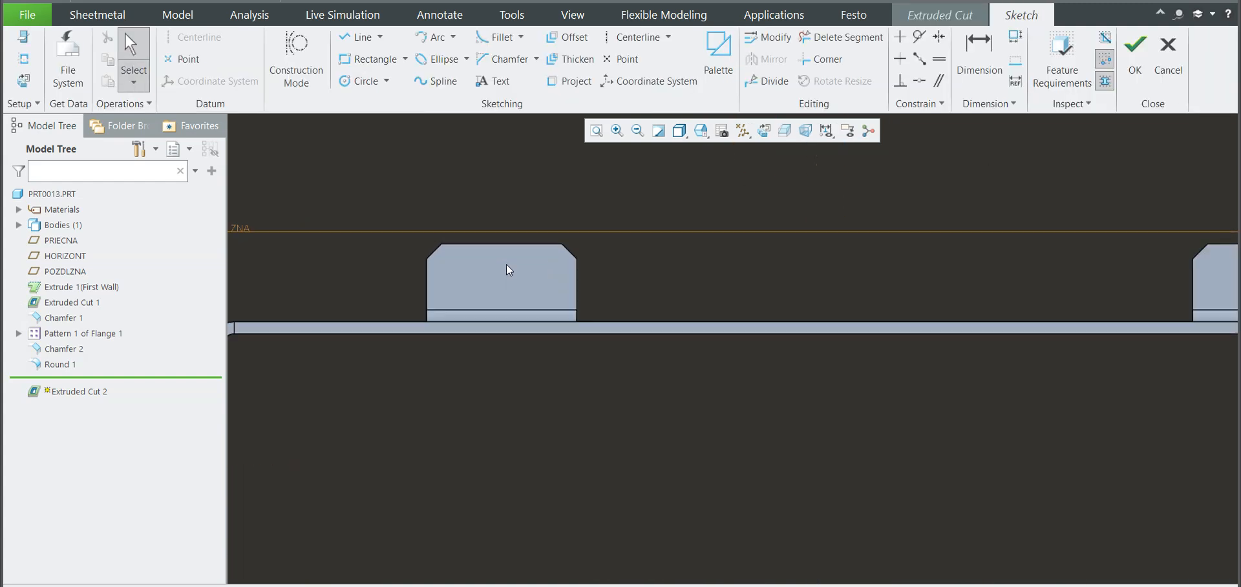
{"action": "scroll", "coordinate": [494, 272], "scroll_direction": "up", "scroll_amount": 5}
{"action": "scroll", "coordinate": [495, 276], "scroll_direction": "down", "scroll_amount": 4}
{"action": "scroll", "coordinate": [499, 277], "scroll_direction": "up", "scroll_amount": 4}
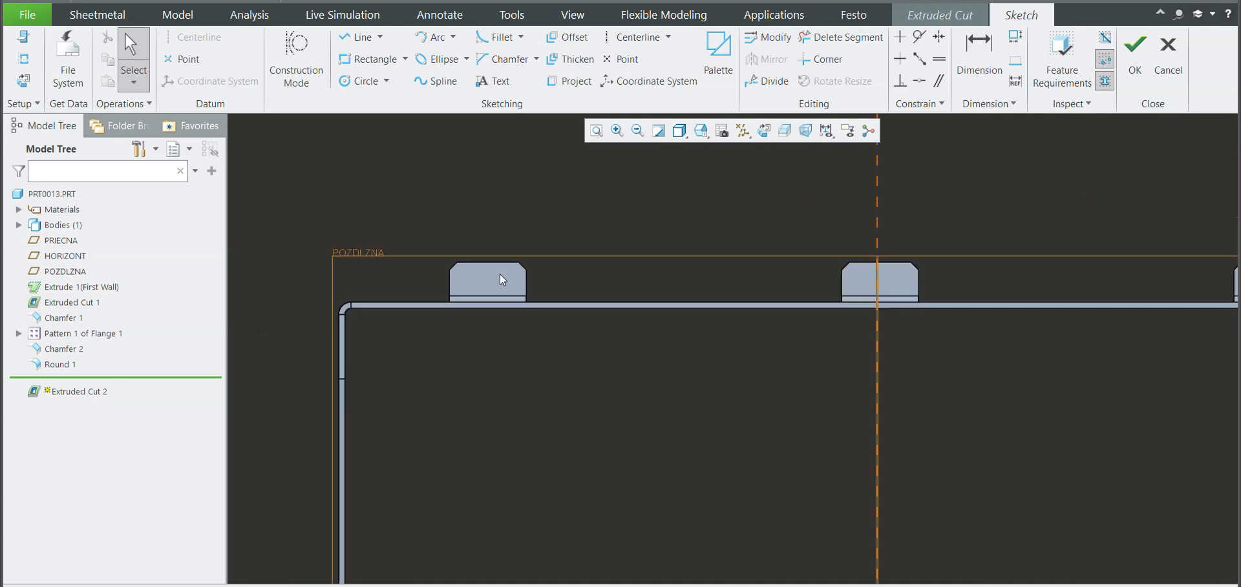
{"action": "left_click", "coordinate": [1168, 62]}
{"action": "left_click", "coordinate": [679, 343]}
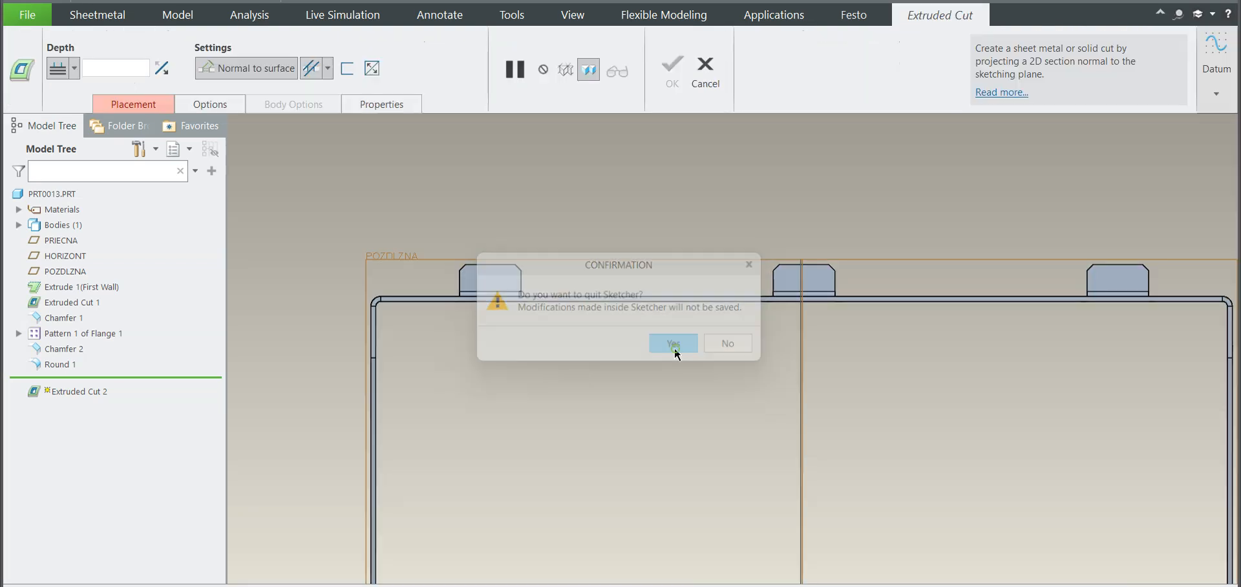
{"action": "left_click", "coordinate": [705, 68]}
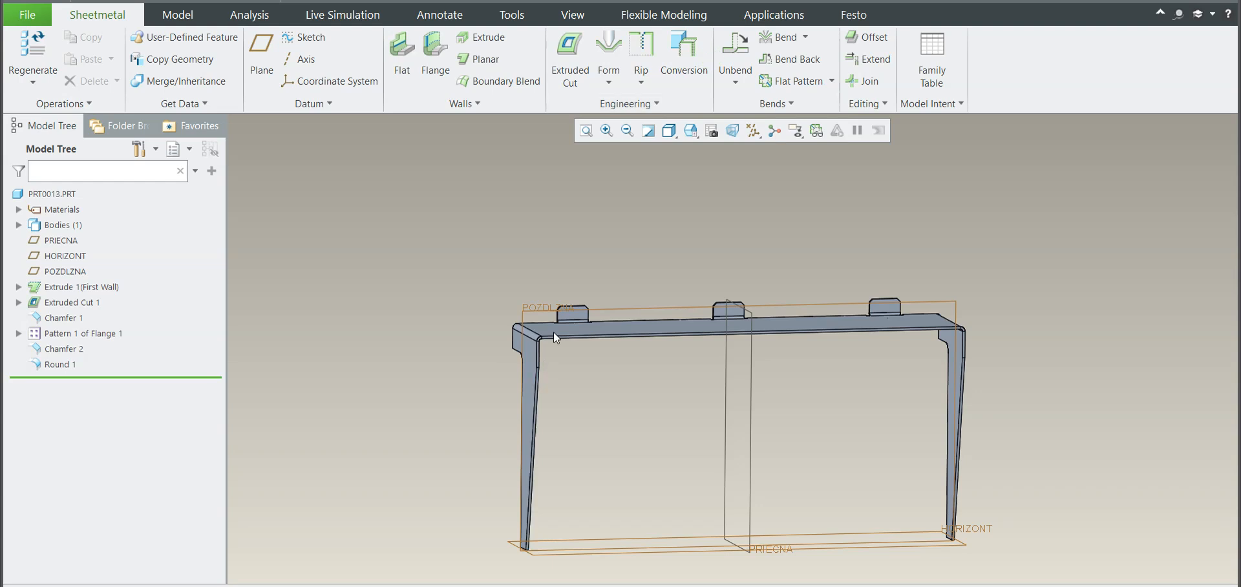
Step: Examine the part's unfolded shape, bend lines and flanges in the flat pattern preview, and close the preview
{"action": "middle_click_drag", "start_coordinate": [544, 366], "coordinate": [586, 245]}
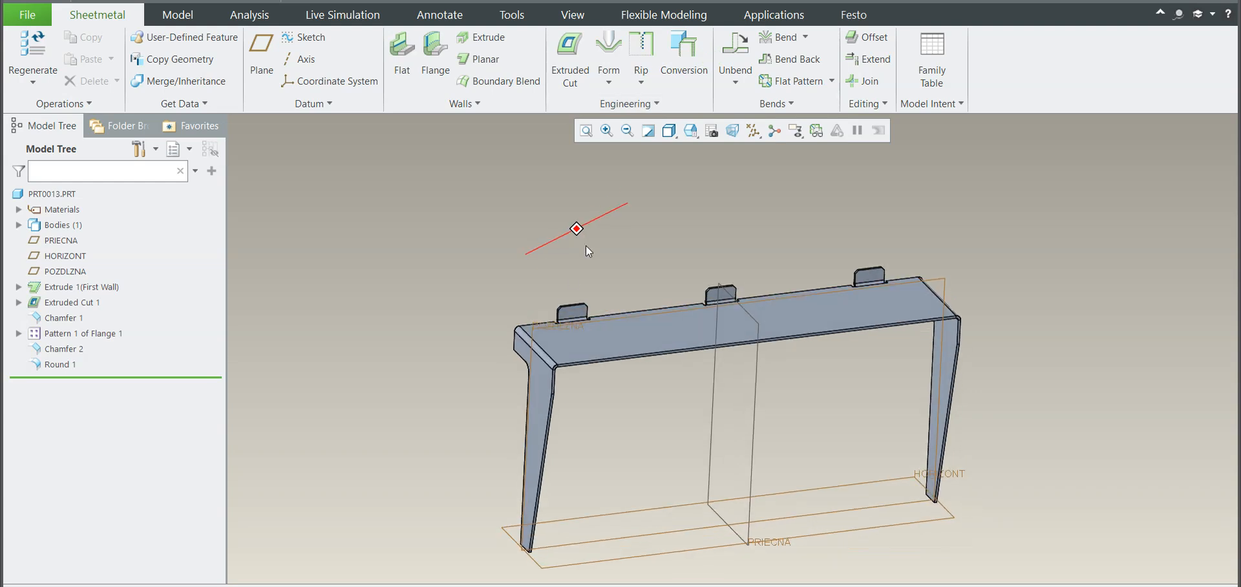
{"action": "left_click", "coordinate": [815, 131]}
{"action": "scroll", "coordinate": [1070, 194], "scroll_direction": "down", "scroll_amount": 4}
{"action": "scroll", "coordinate": [1092, 193], "scroll_direction": "up", "scroll_amount": 4}
{"action": "left_click_drag", "start_coordinate": [904, 267], "coordinate": [236, 545]}
{"action": "scroll", "coordinate": [566, 350], "scroll_direction": "down", "scroll_amount": 1}
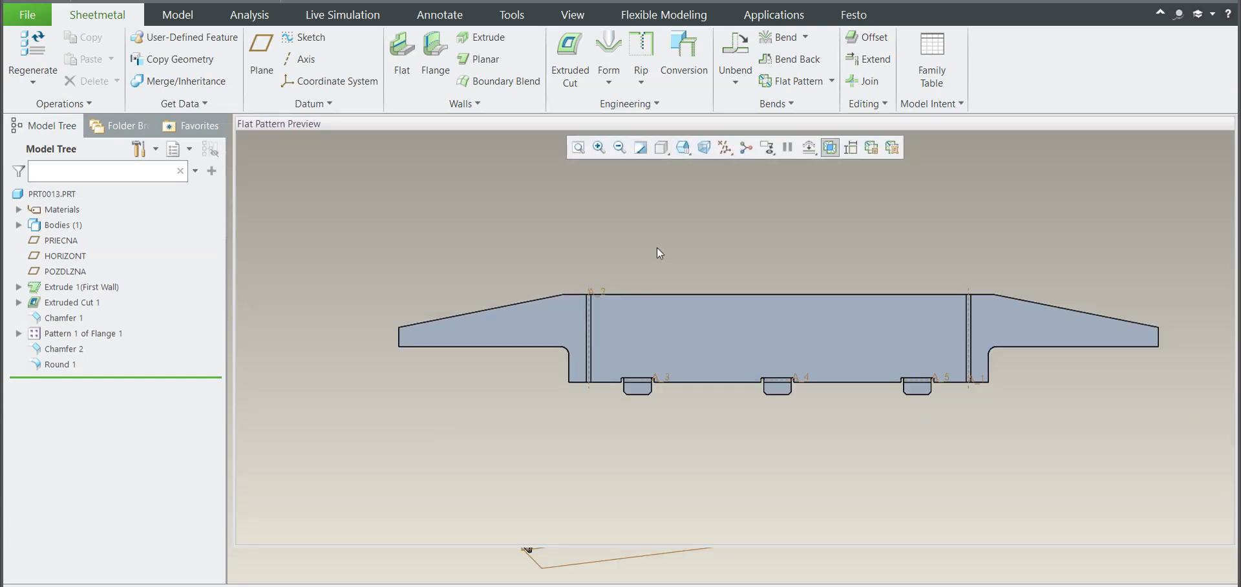
{"action": "scroll", "coordinate": [592, 276], "scroll_direction": "up", "scroll_amount": 1}
{"action": "scroll", "coordinate": [754, 286], "scroll_direction": "down", "scroll_amount": 1}
{"action": "scroll", "coordinate": [717, 293], "scroll_direction": "up", "scroll_amount": 1}
{"action": "scroll", "coordinate": [861, 355], "scroll_direction": "down", "scroll_amount": 1}
{"action": "scroll", "coordinate": [861, 355], "scroll_direction": "up", "scroll_amount": 1}
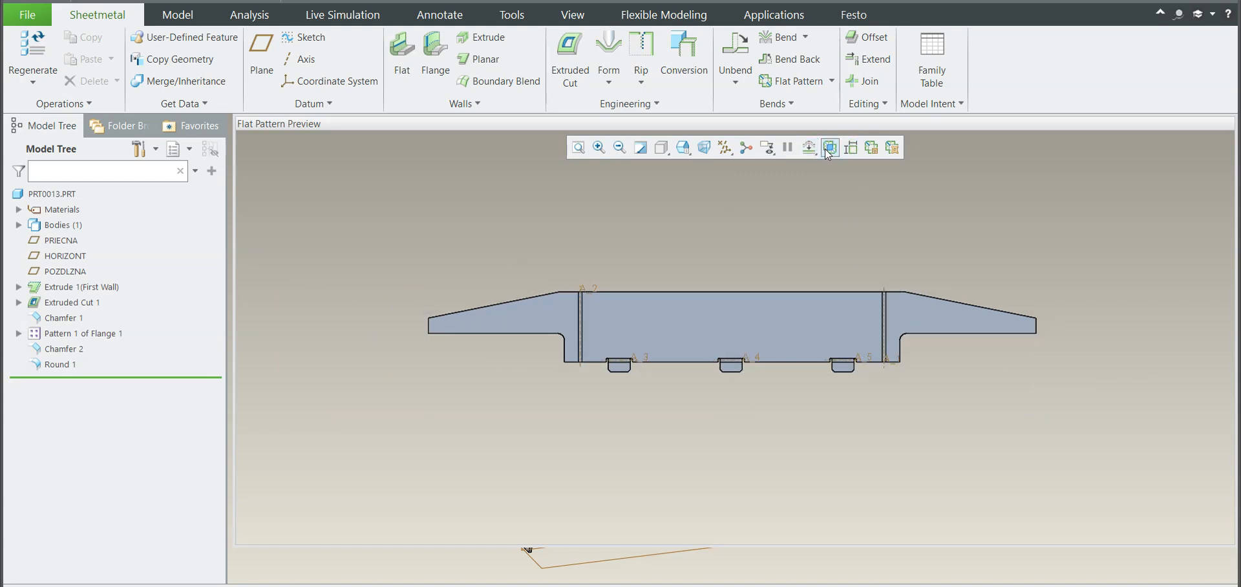
{"action": "scroll", "coordinate": [847, 249], "scroll_direction": "up", "scroll_amount": 3}
{"action": "left_click_drag", "start_coordinate": [758, 121], "coordinate": [758, 157]}
{"action": "left_click", "coordinate": [816, 131]}
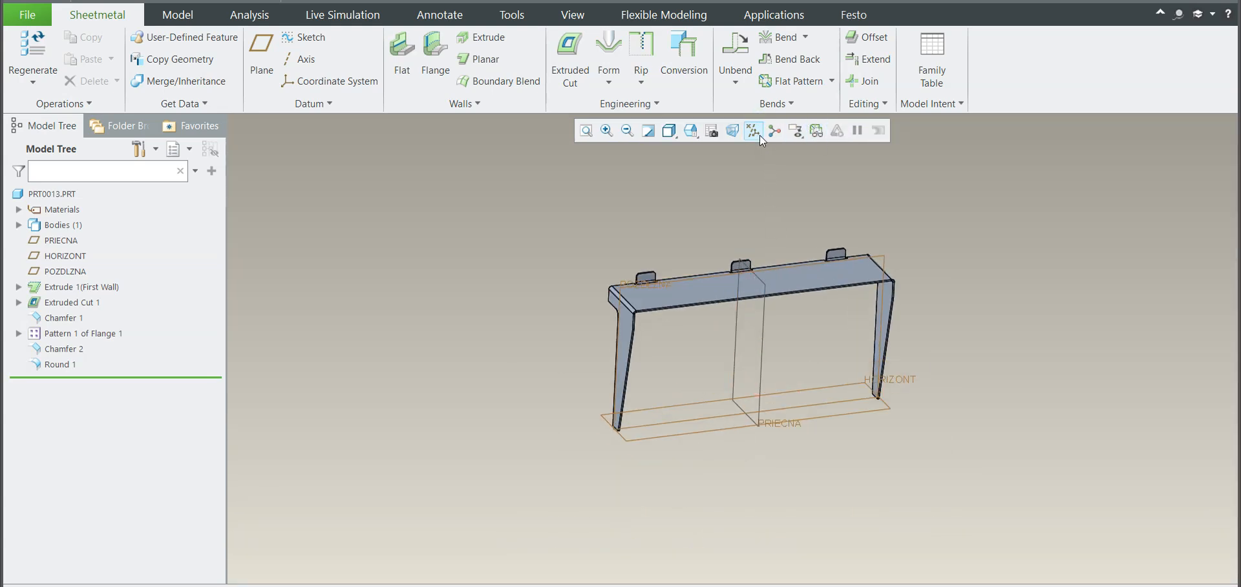
Step: Return the model to its default orientation
{"action": "left_click", "coordinate": [713, 131]}
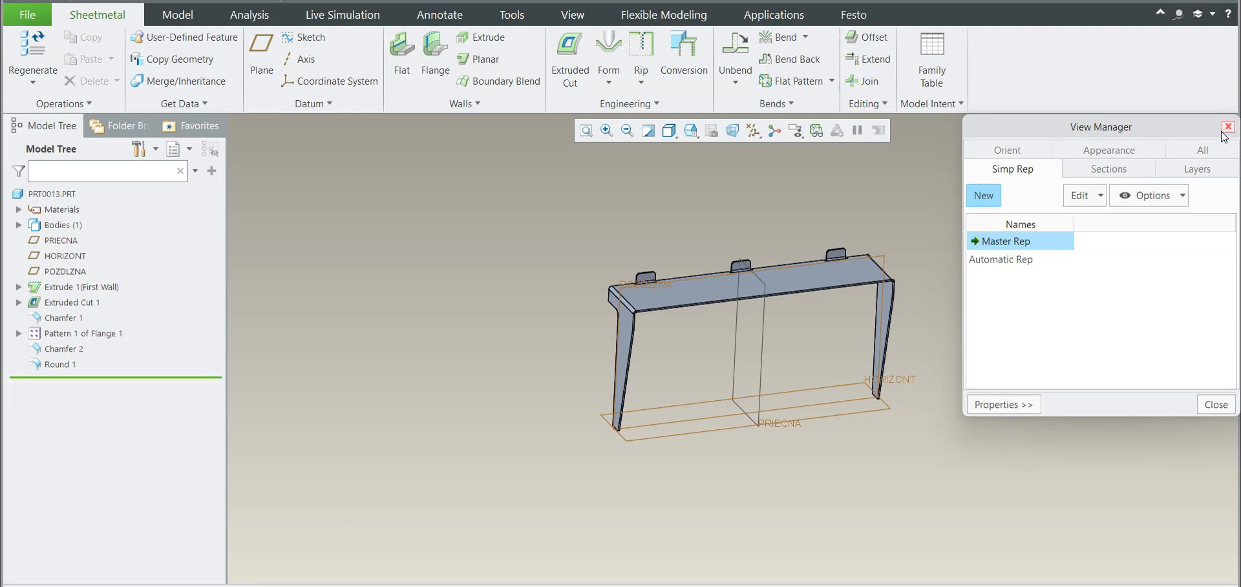
{"action": "left_click", "coordinate": [1227, 128]}
{"action": "left_click", "coordinate": [691, 130]}
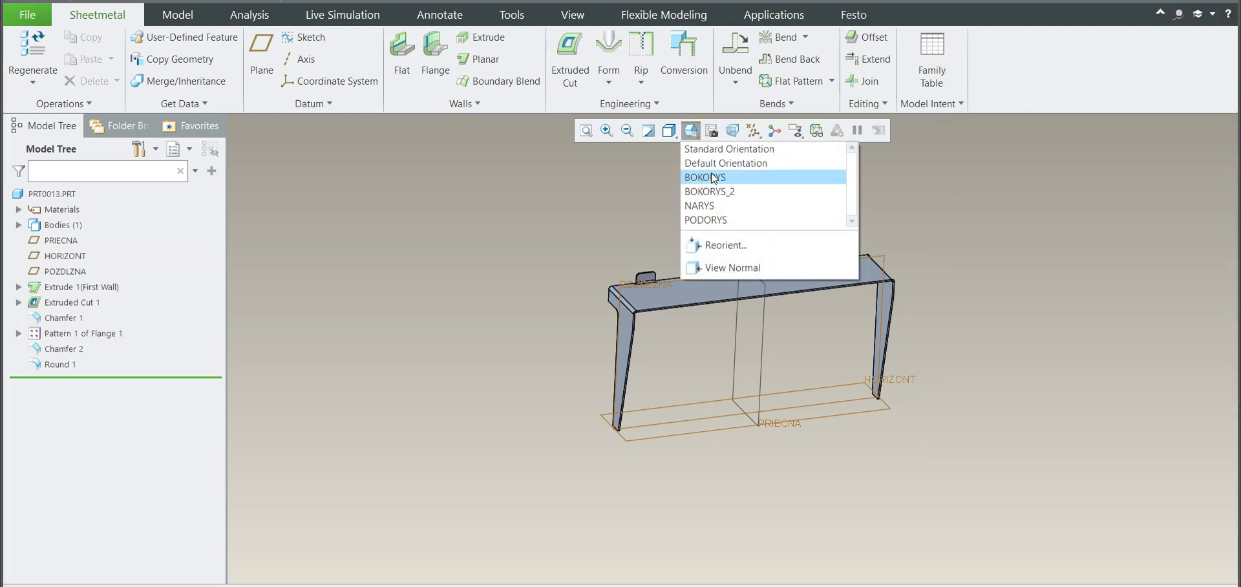
{"action": "left_click", "coordinate": [714, 171]}
{"action": "scroll", "coordinate": [840, 315], "scroll_direction": "down", "scroll_amount": 3}
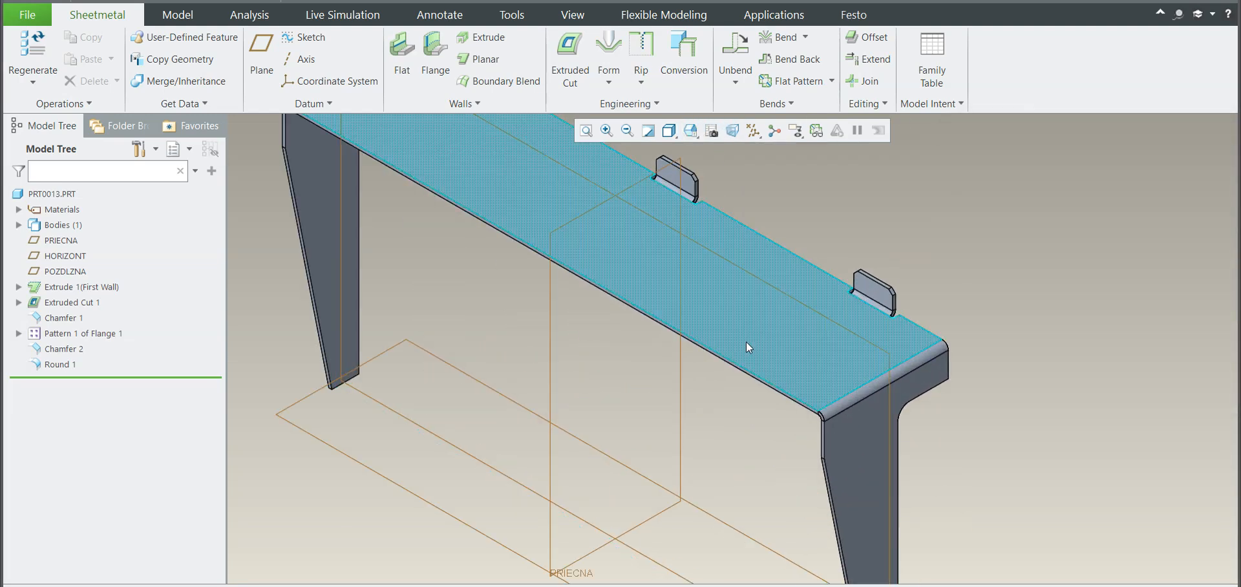
{"action": "scroll", "coordinate": [747, 341], "scroll_direction": "up", "scroll_amount": 4}
Step: Turn off the display of all datum features, including the planes
{"action": "left_click", "coordinate": [754, 131]}
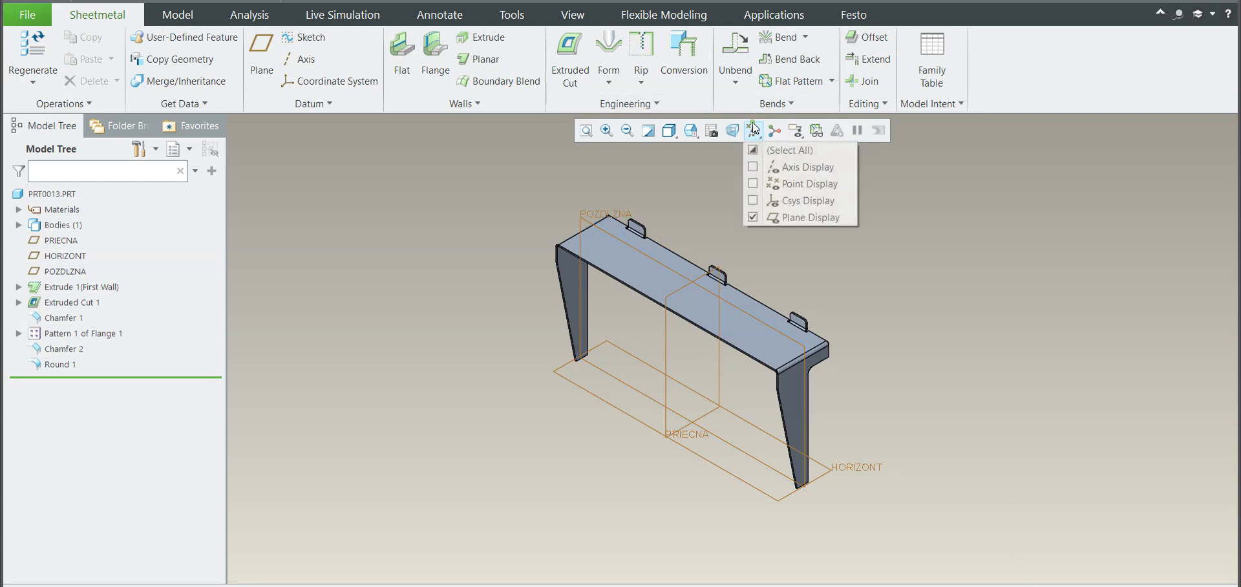
{"action": "left_click", "coordinate": [752, 130]}
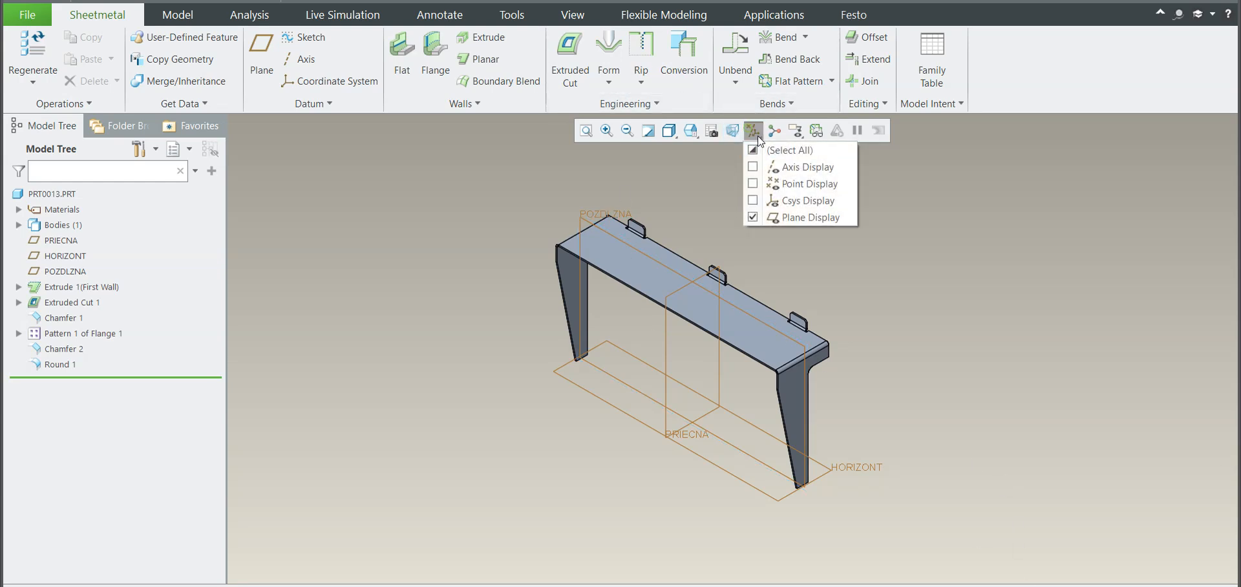
{"action": "left_click", "coordinate": [753, 150]}
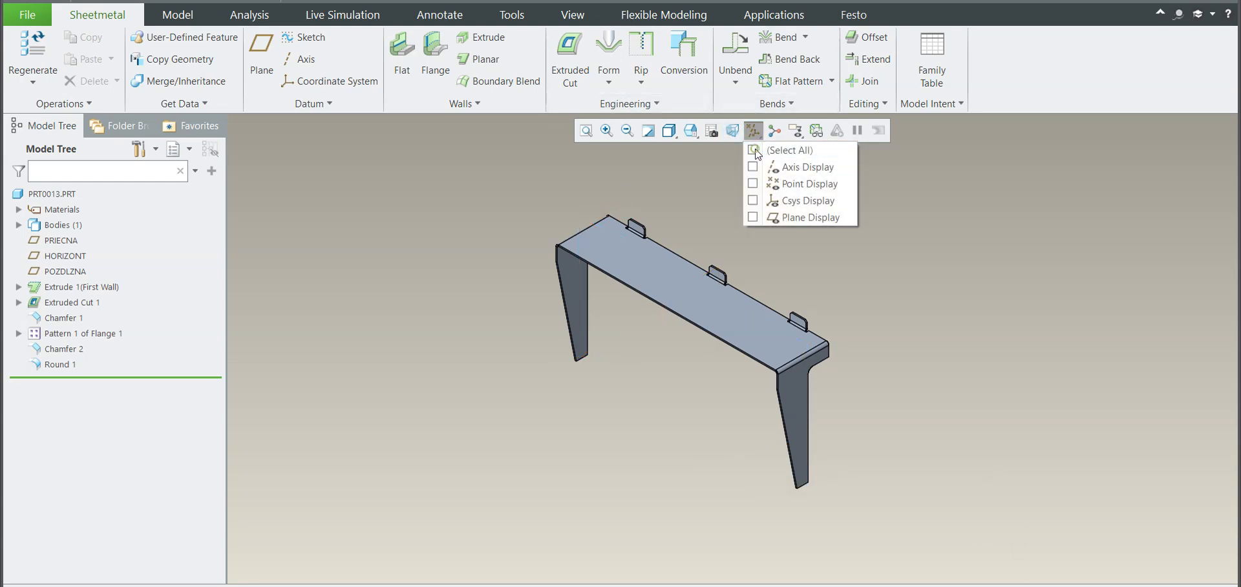
Step: Apply a green appearance from My Appearances to the whole part
{"action": "left_click", "coordinate": [571, 15]}
{"action": "left_click", "coordinate": [170, 67]}
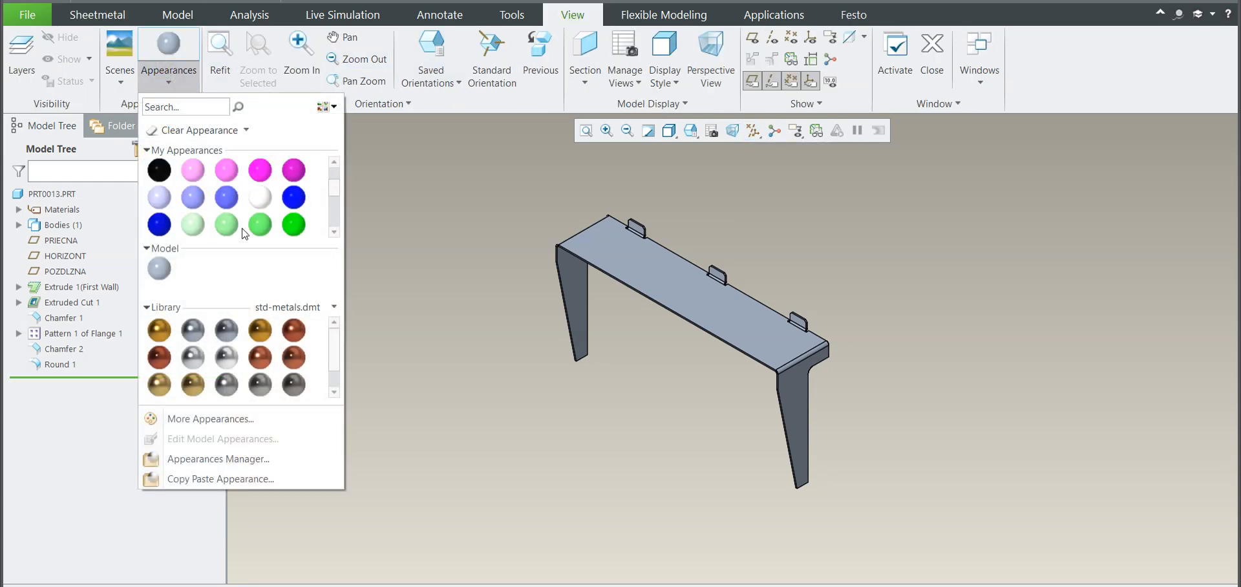
{"action": "left_click", "coordinate": [259, 226]}
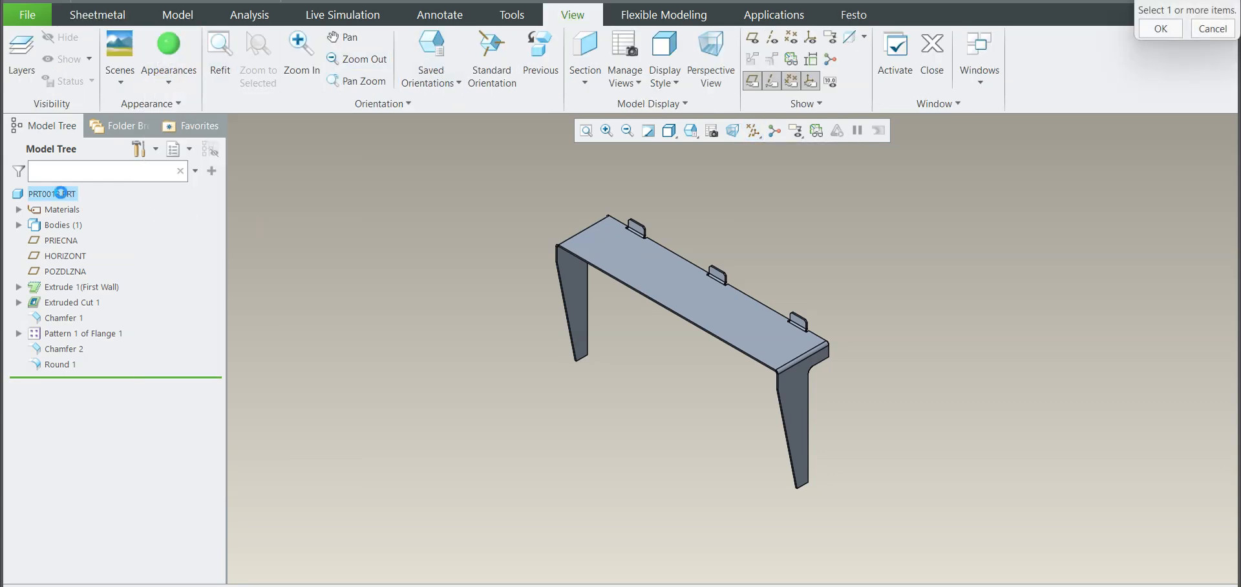
{"action": "left_click", "coordinate": [1156, 30]}
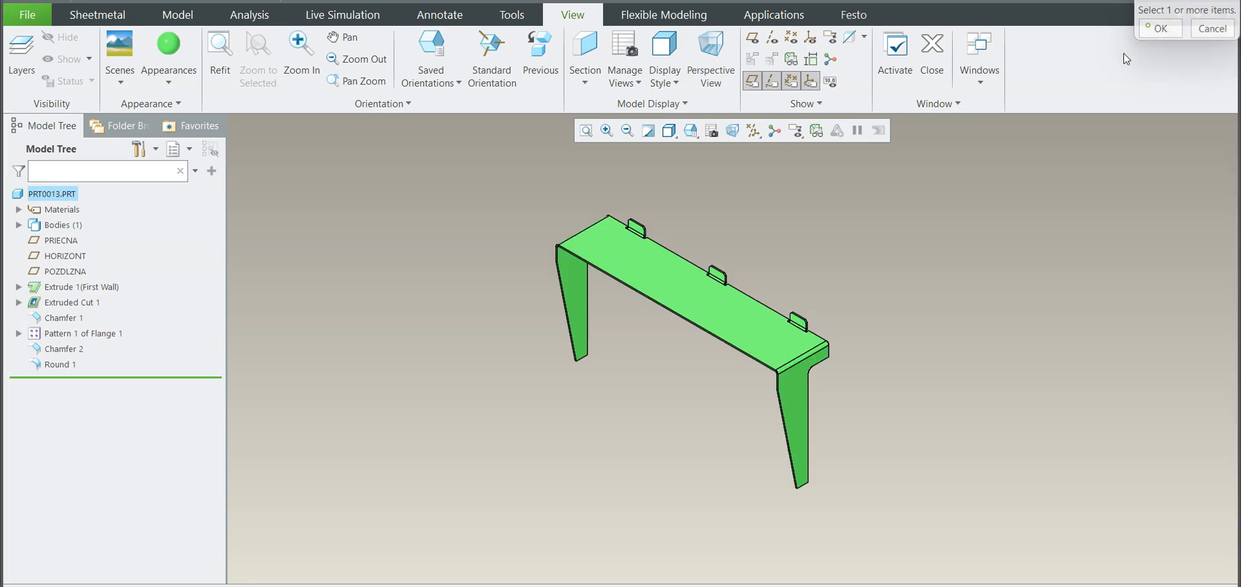
{"action": "scroll", "coordinate": [821, 267], "scroll_direction": "down", "scroll_amount": 1}
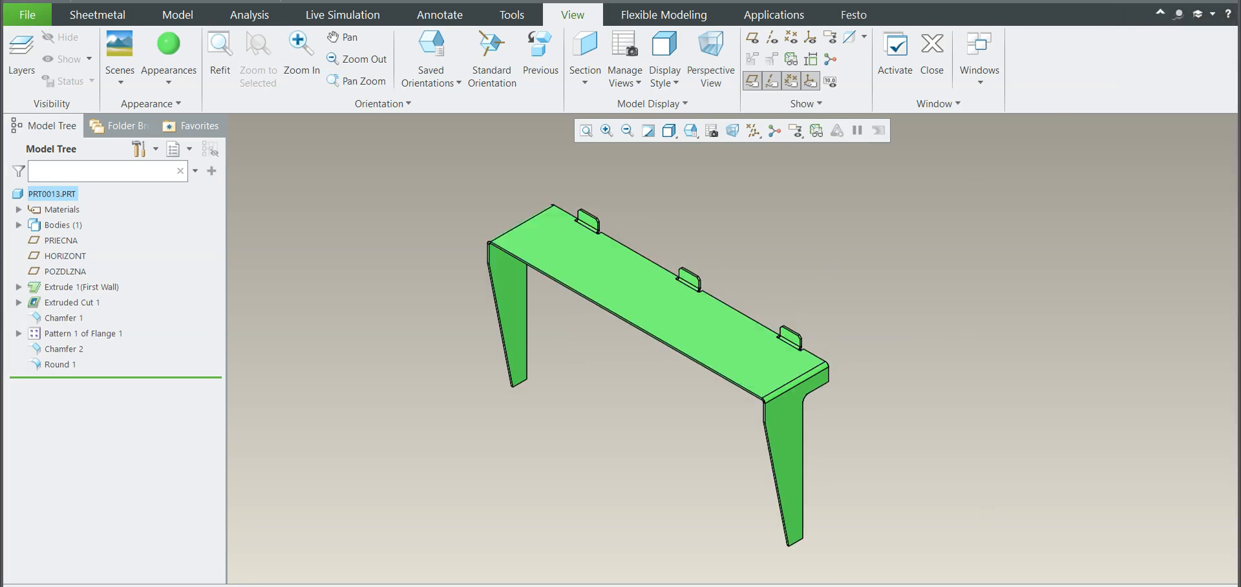